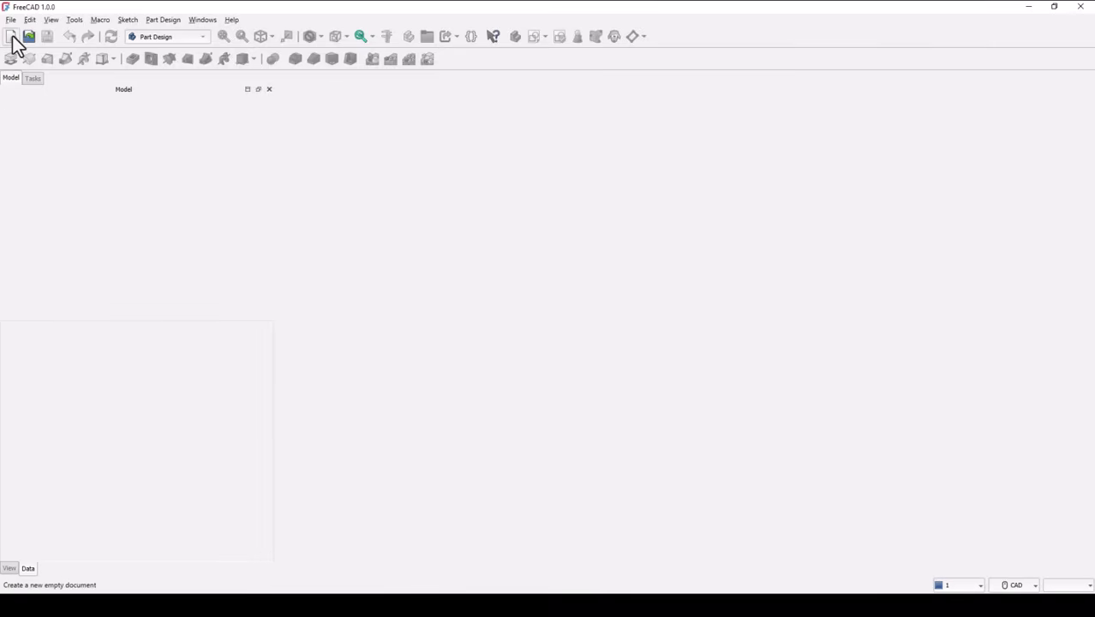
Create a new empty document and look through the available mouse navigation styles.
click(11, 37)
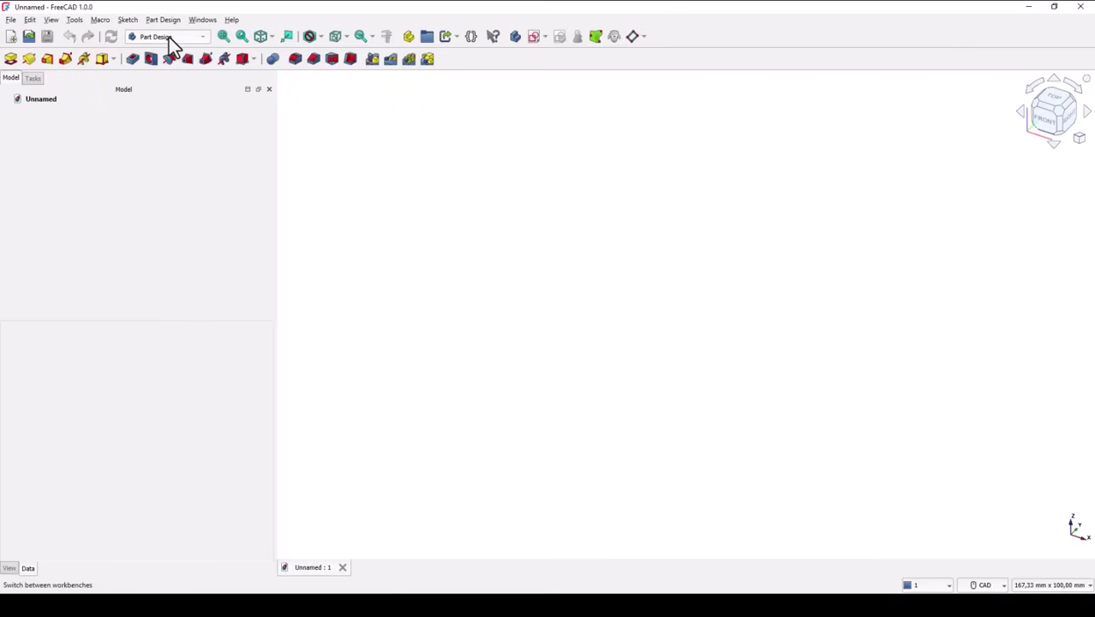
click(985, 585)
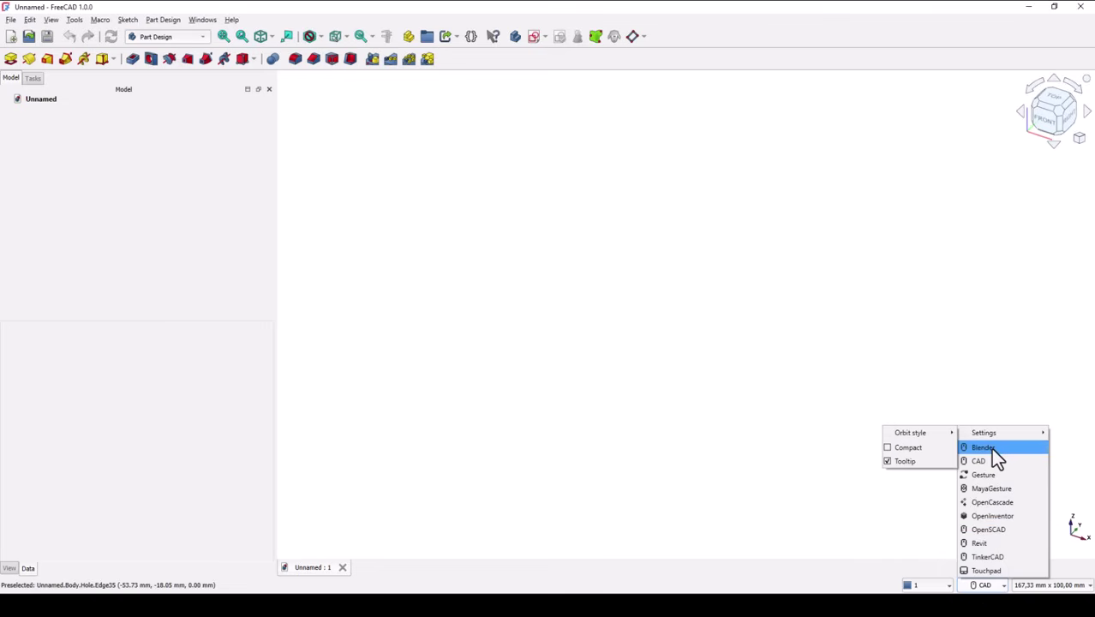
click(814, 322)
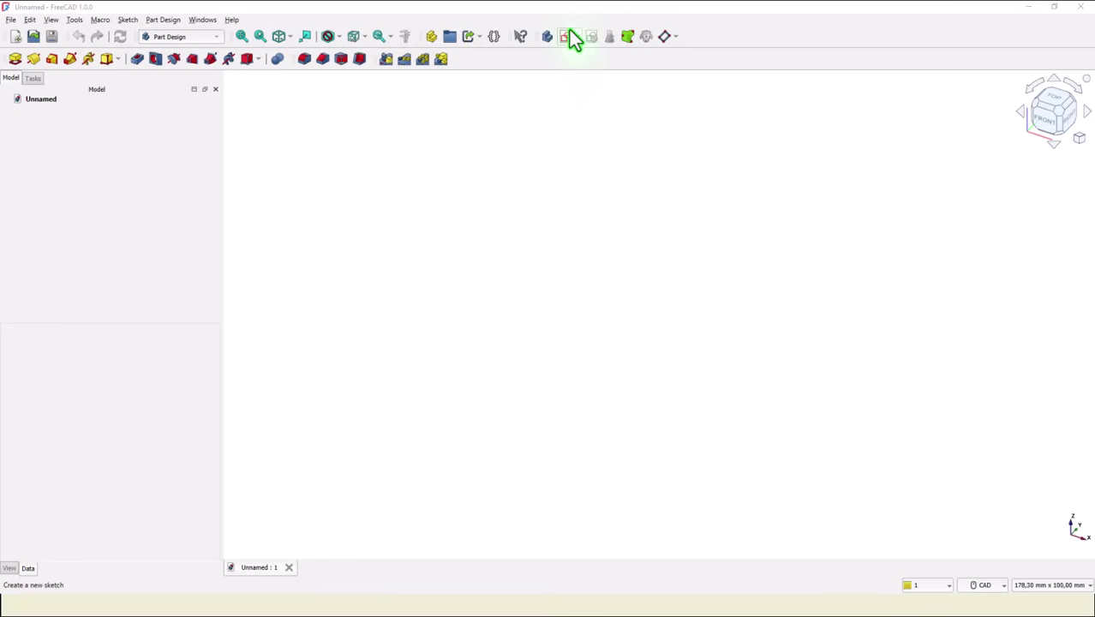
Sketch a 184 mm diameter circle centred on the origin of the XY plane and close the sketch.
click(567, 36)
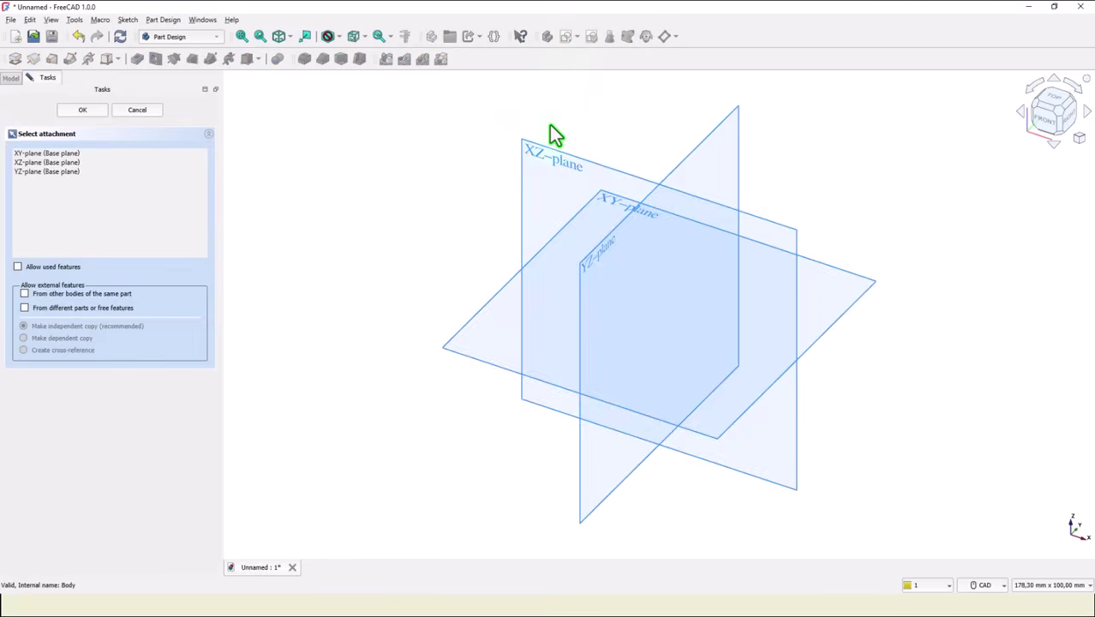
click(622, 206)
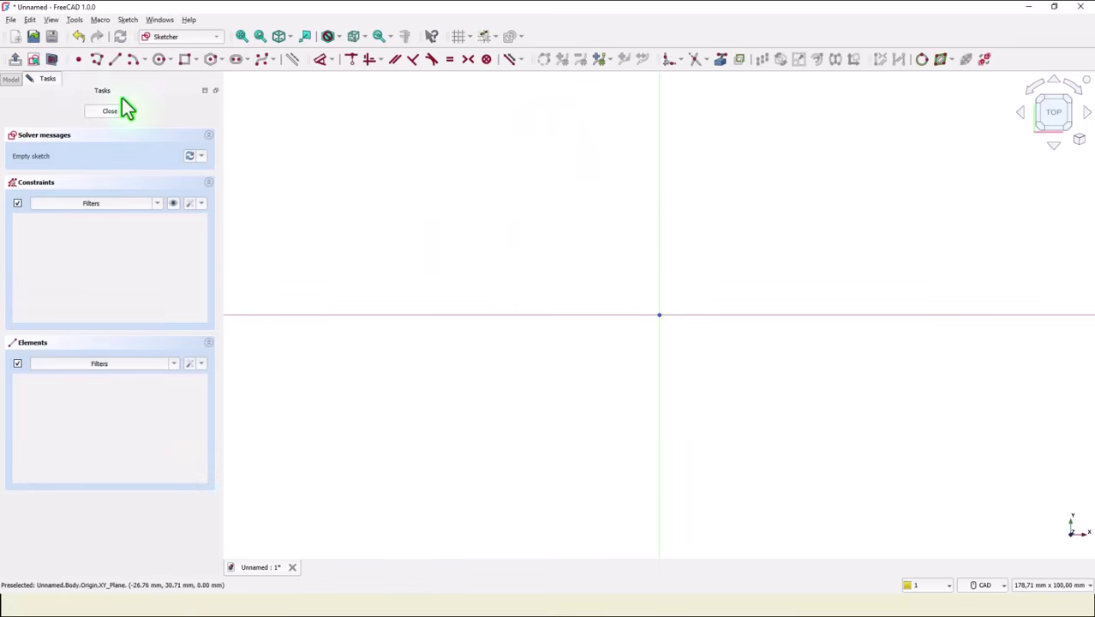
click(163, 60)
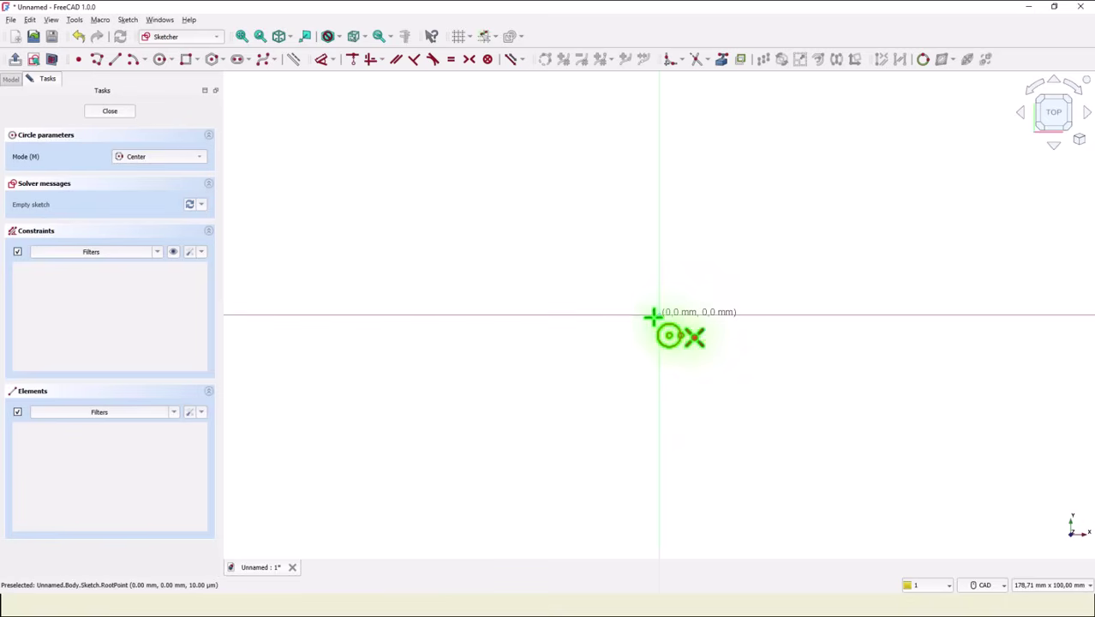
click(659, 315)
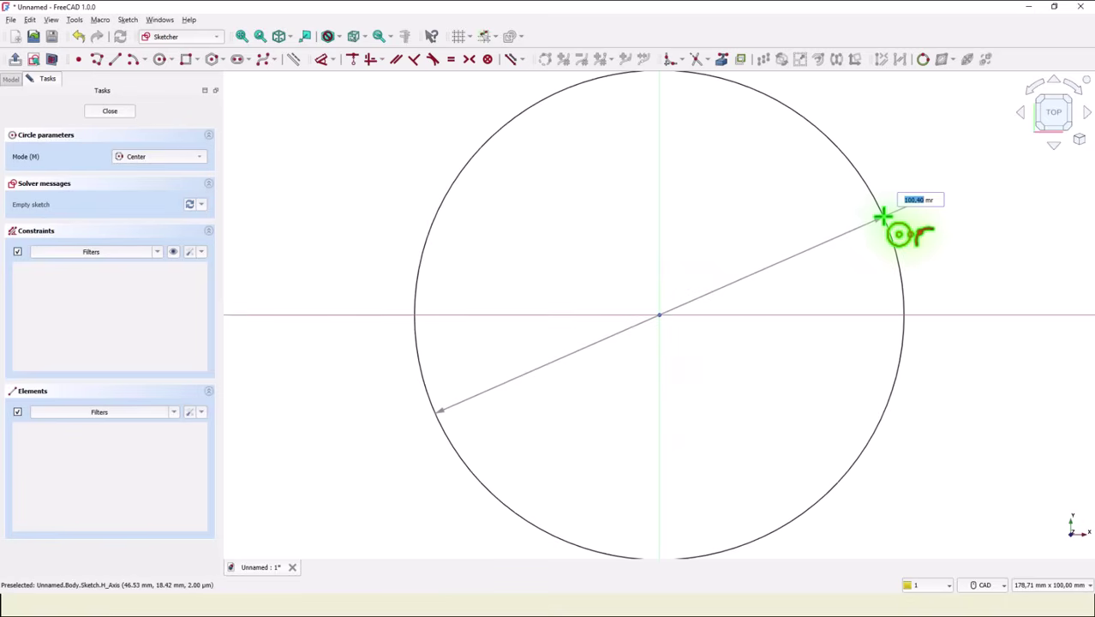
key(Return)
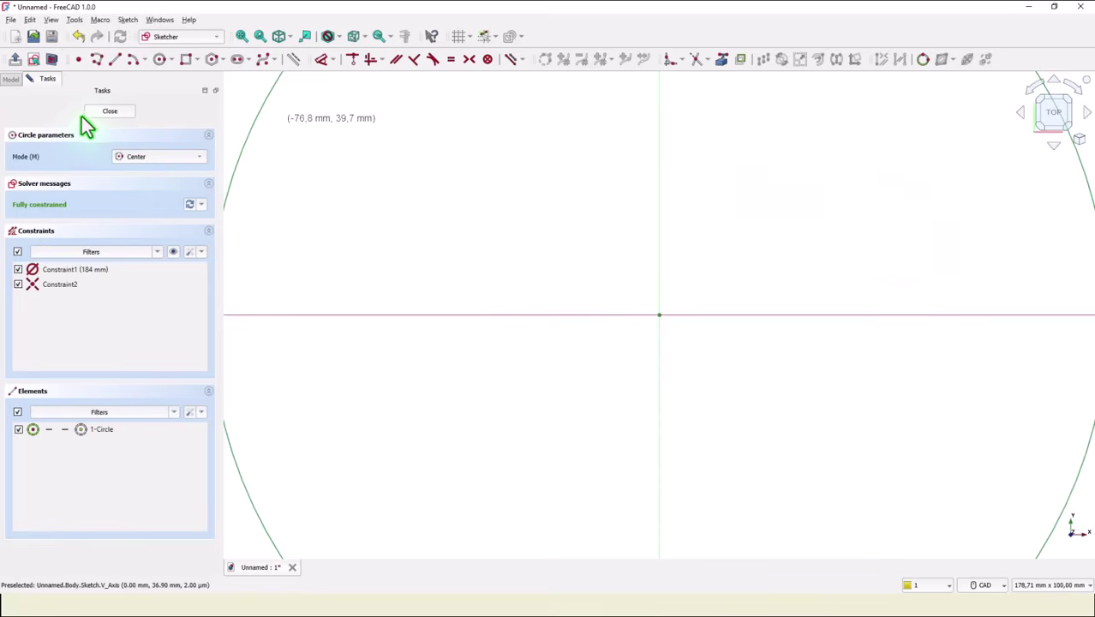
click(105, 113)
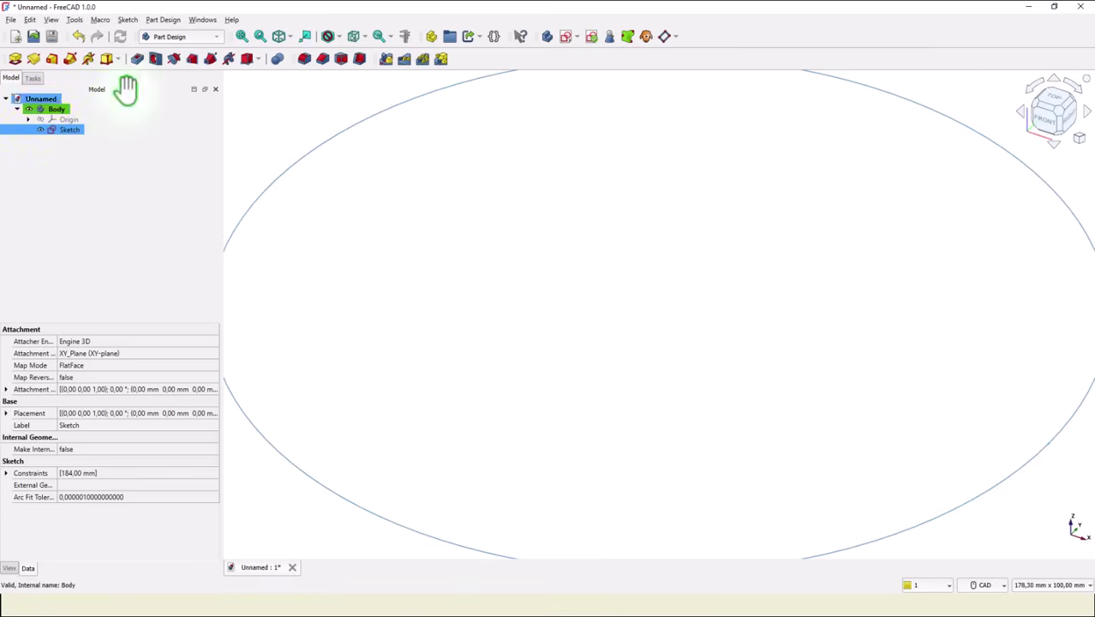
Pad the circle sketch to a length of 16 mm.
click(241, 36)
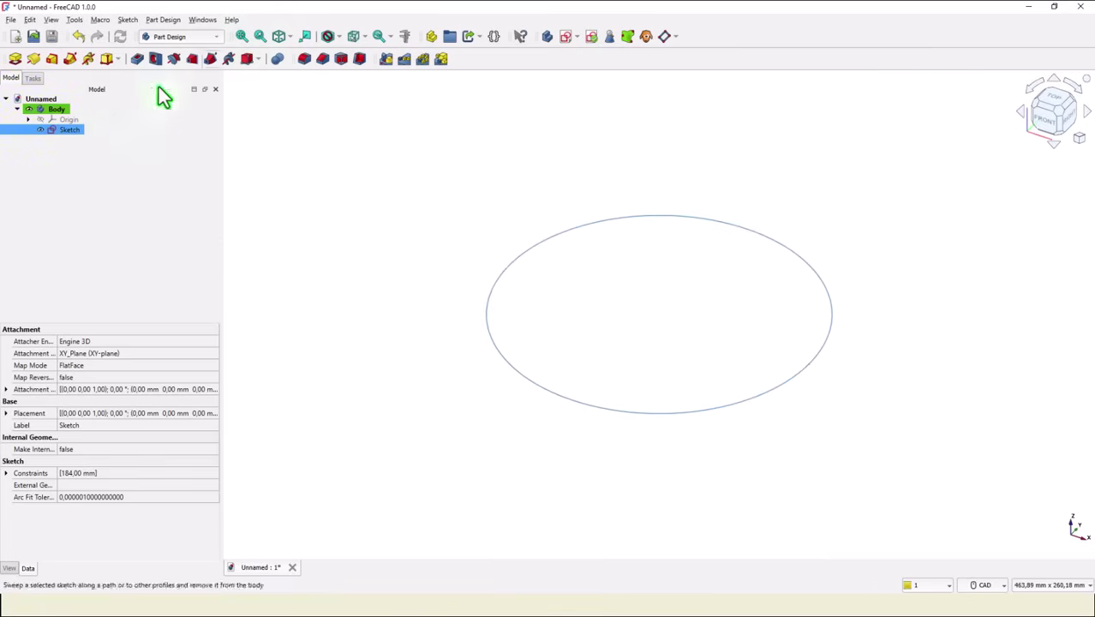
click(15, 60)
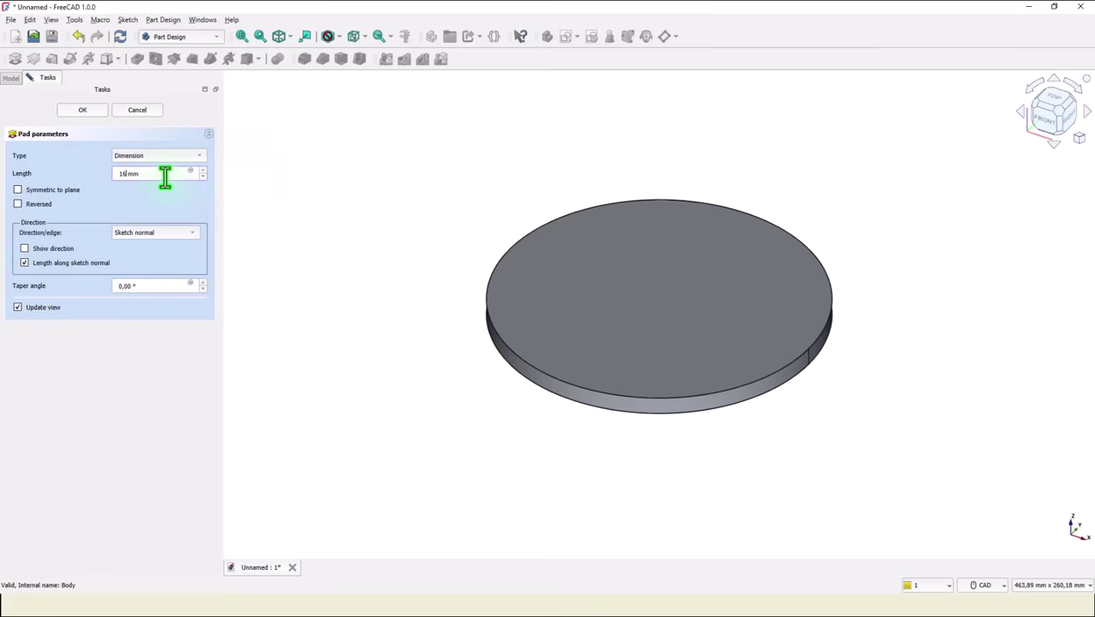
click(79, 110)
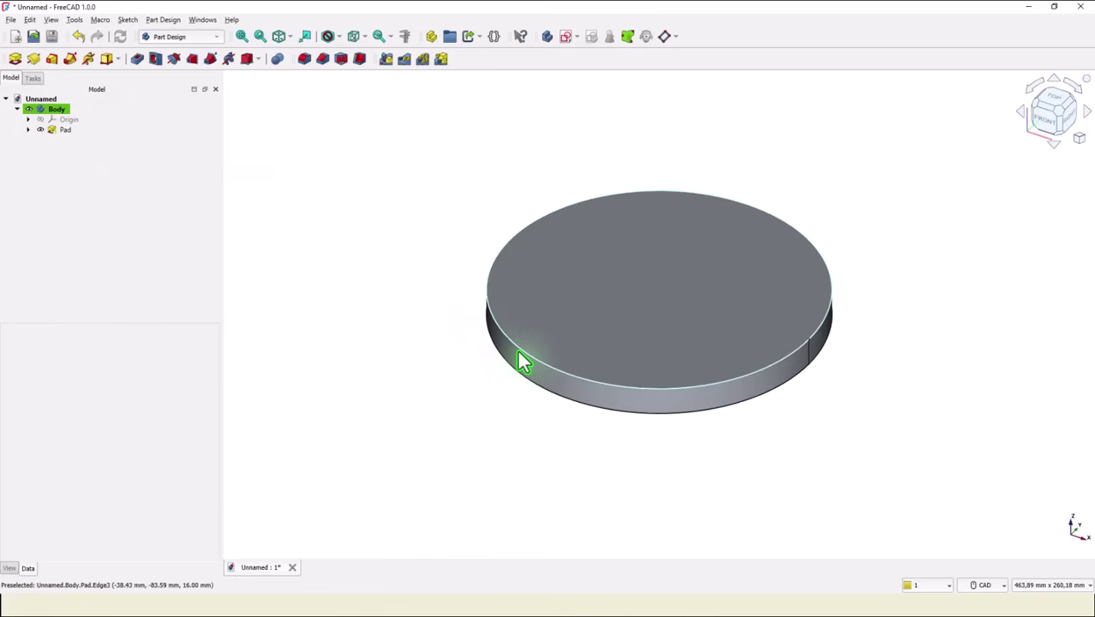
Fillet the disc's upper circular edge with a 2 mm radius.
click(485, 336)
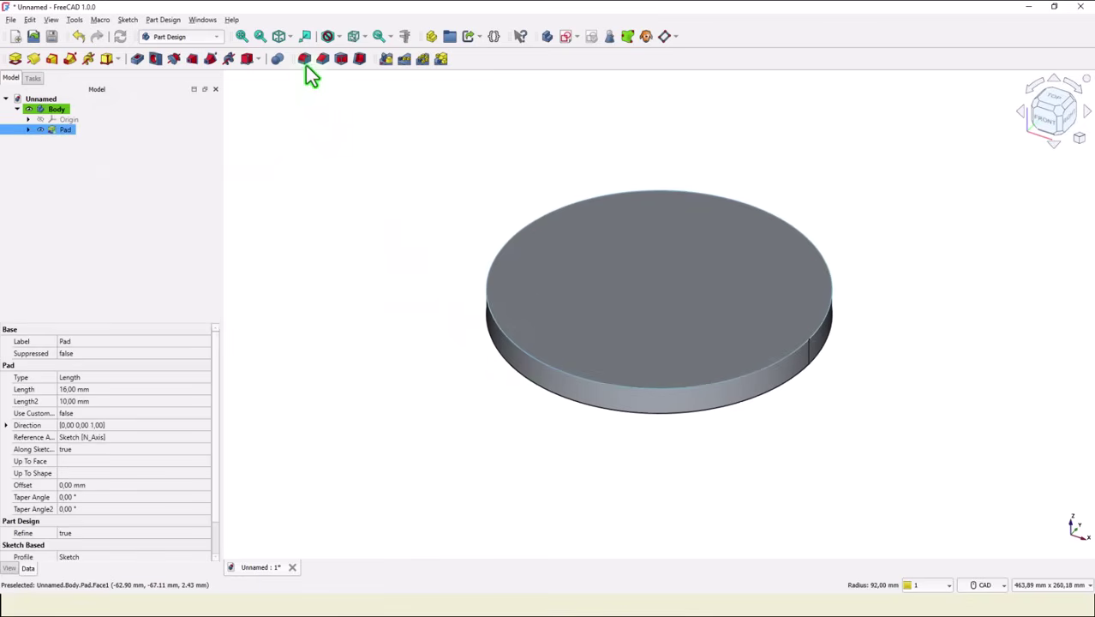
click(305, 62)
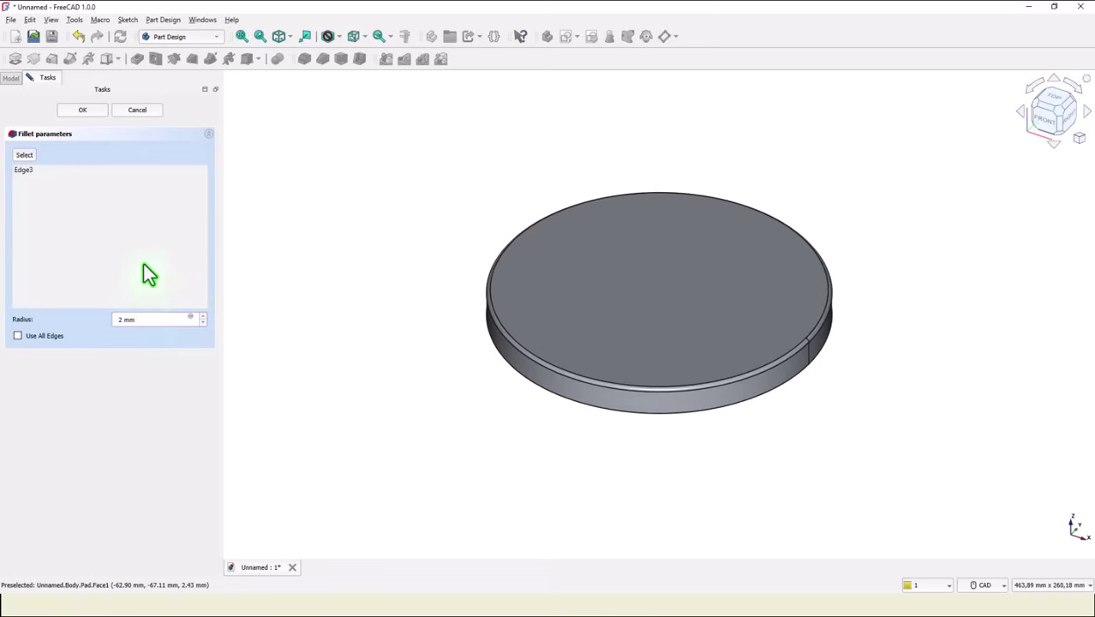
click(92, 112)
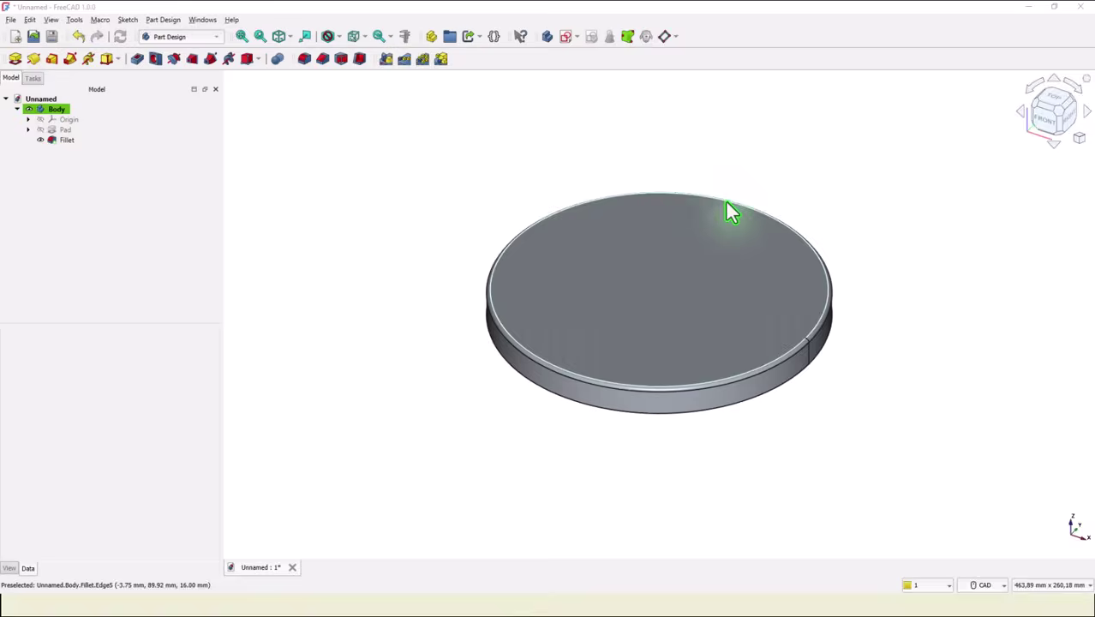
On the disc's top face, sketch a closed polyline slot crossing the rim, with about 48 mm straight upper side and about 10 mm radius inner arc.
click(638, 257)
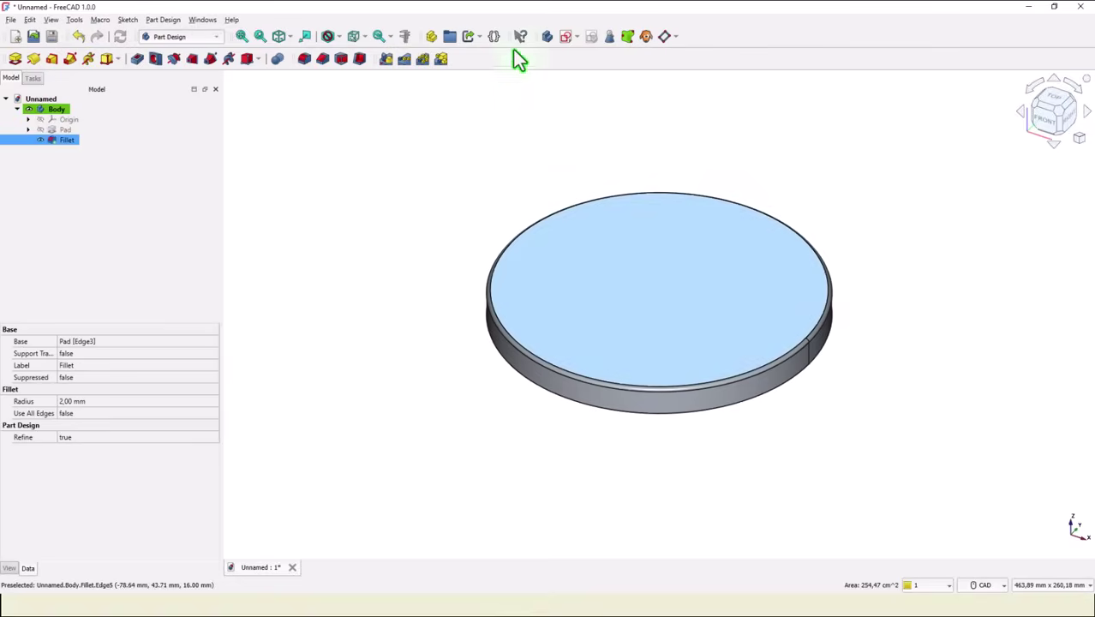
click(562, 37)
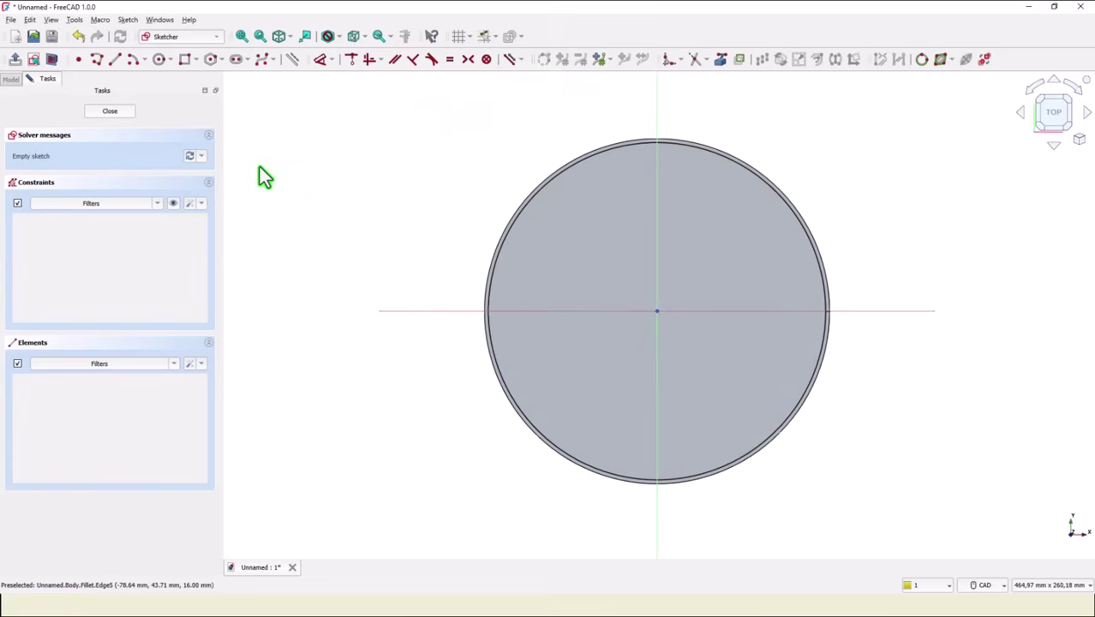
click(98, 62)
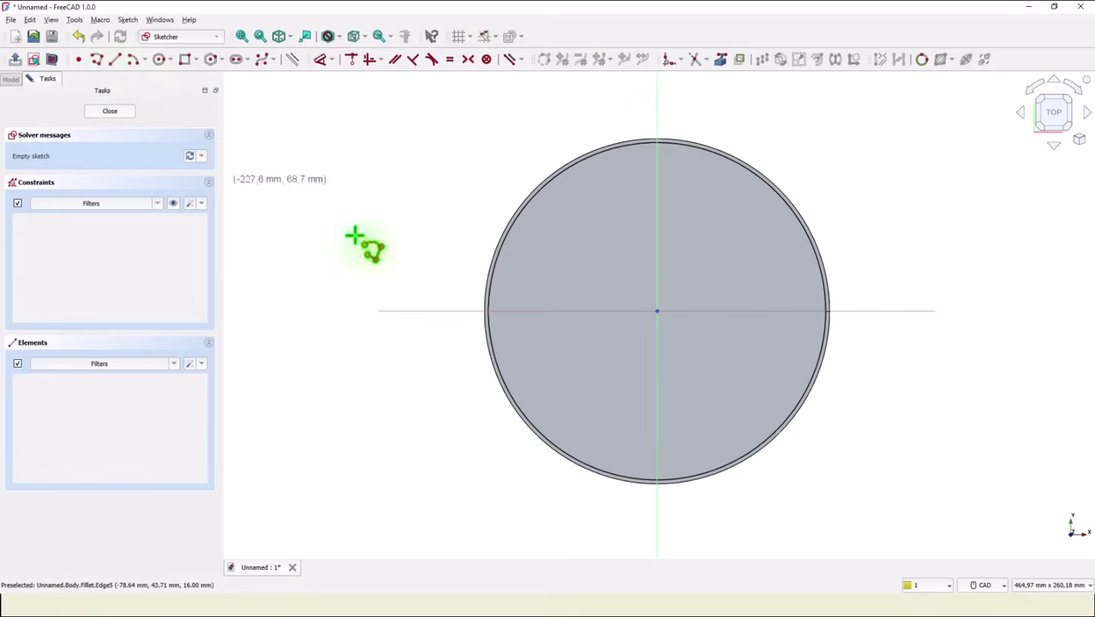
click(854, 291)
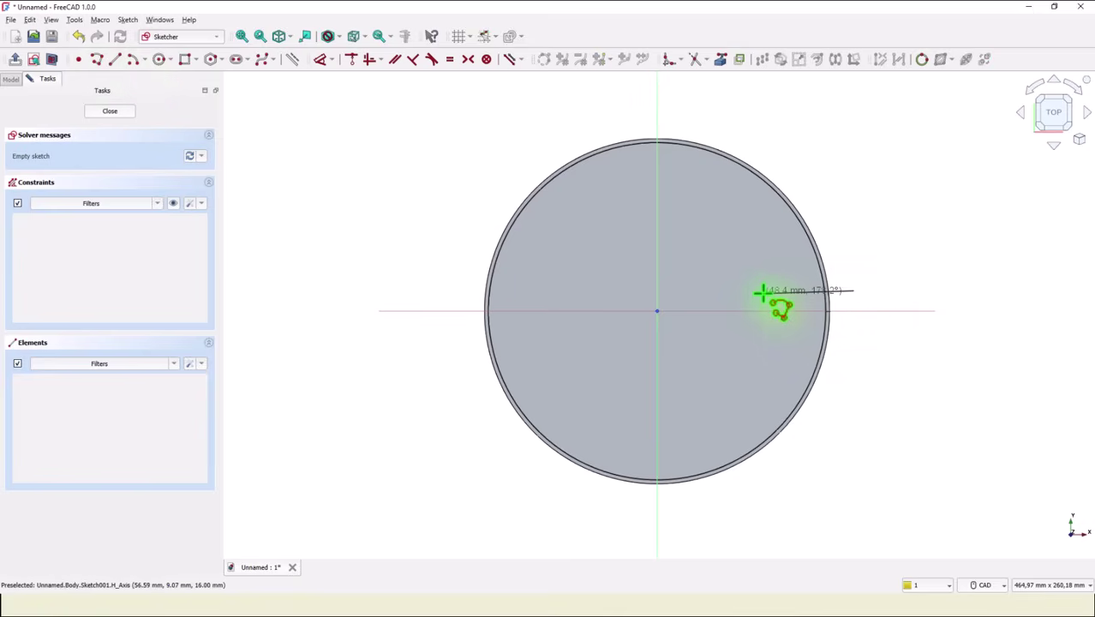
click(763, 291)
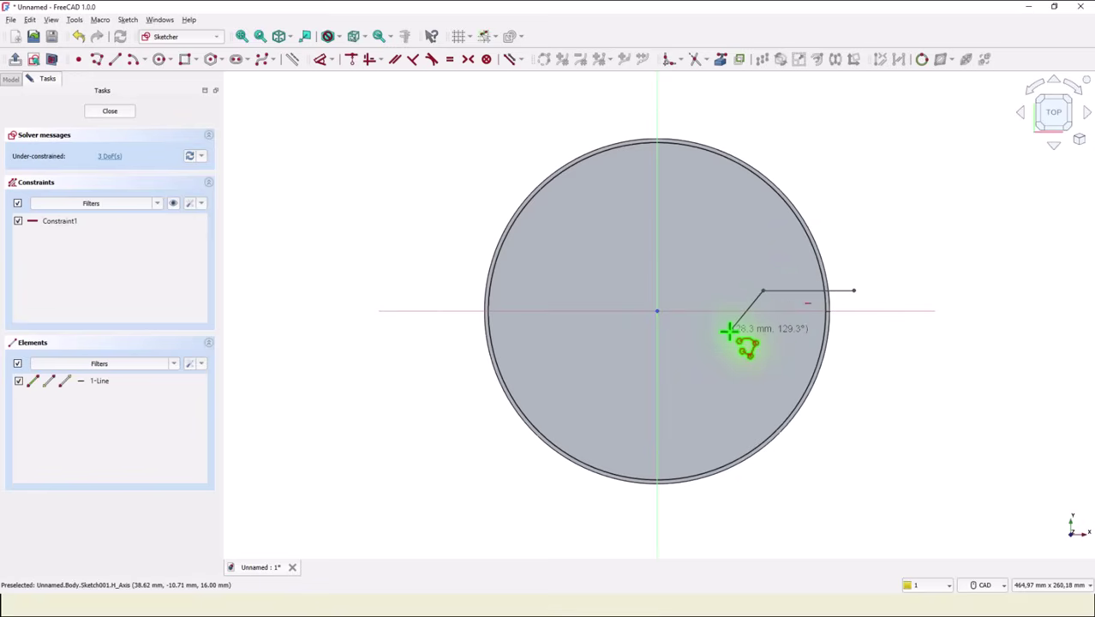
key(m)
key(m)
key(m)
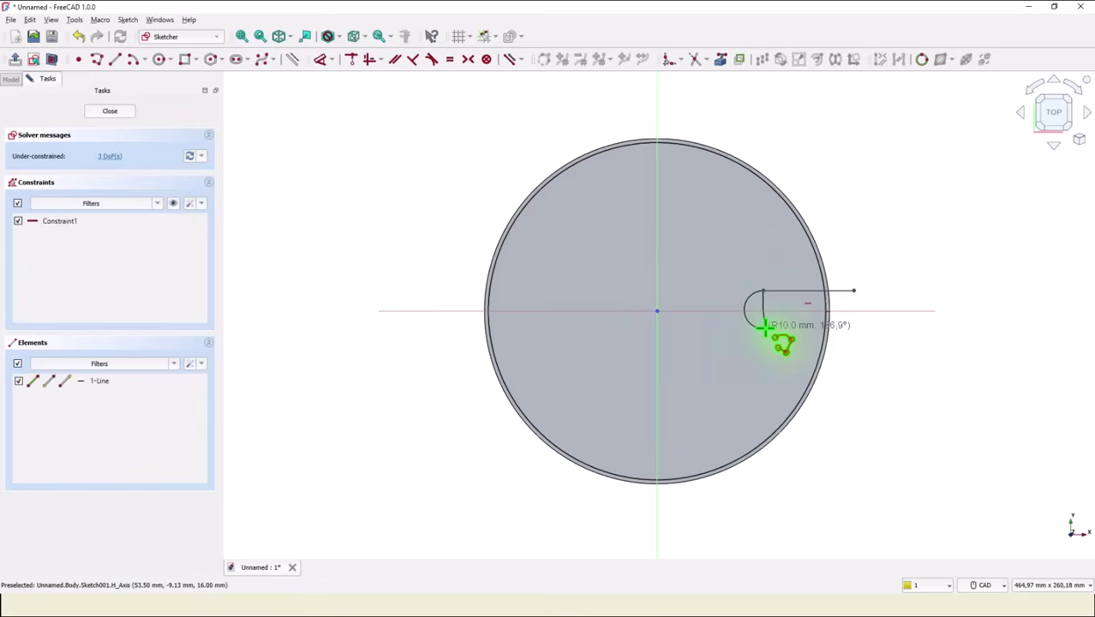
click(765, 327)
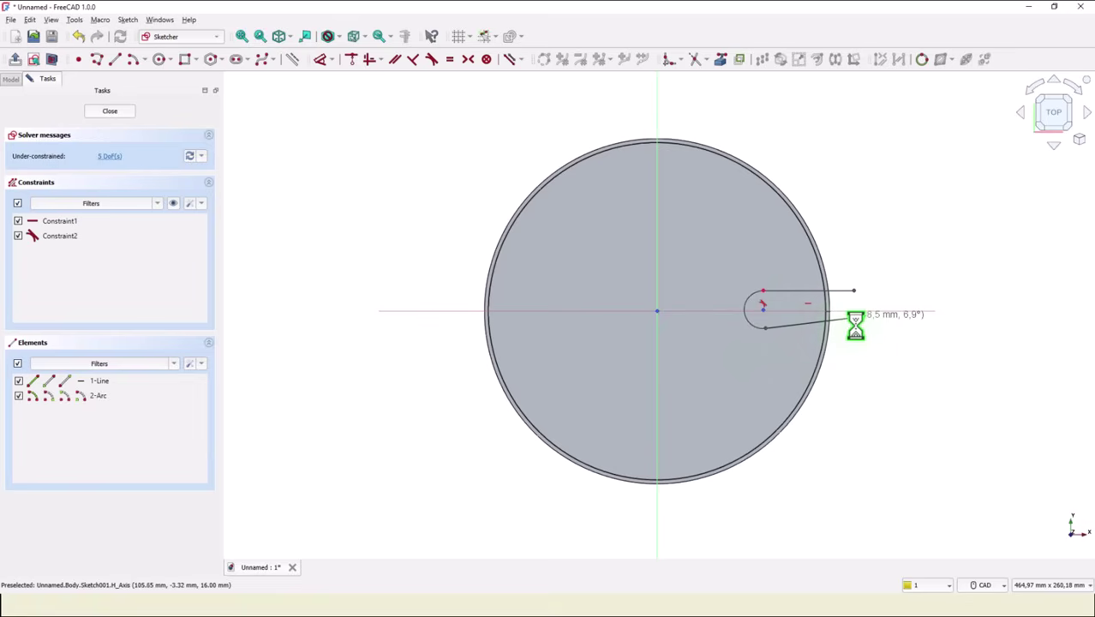
click(855, 317)
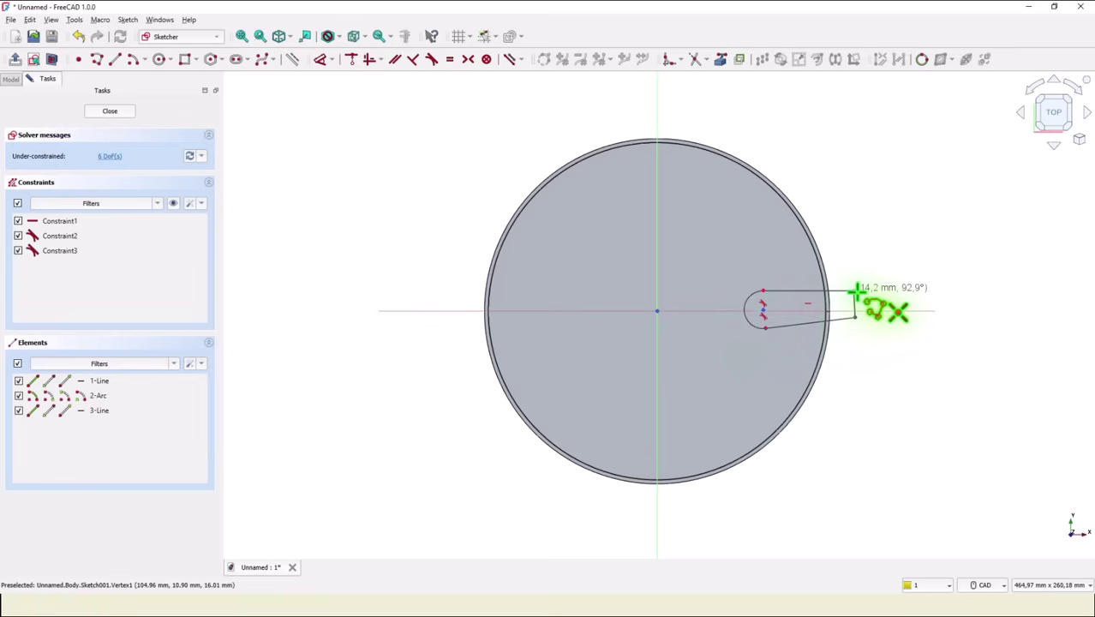
click(855, 291)
right_click(862, 296)
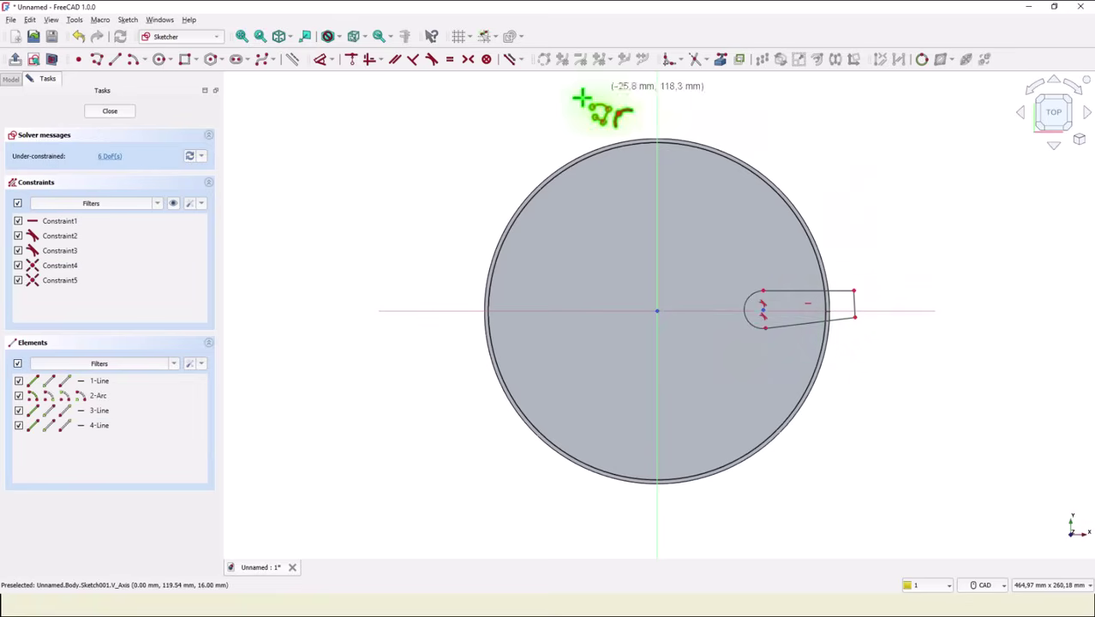
Constrain the slot's lower side horizontal and its outer closing line vertical.
click(370, 61)
click(836, 318)
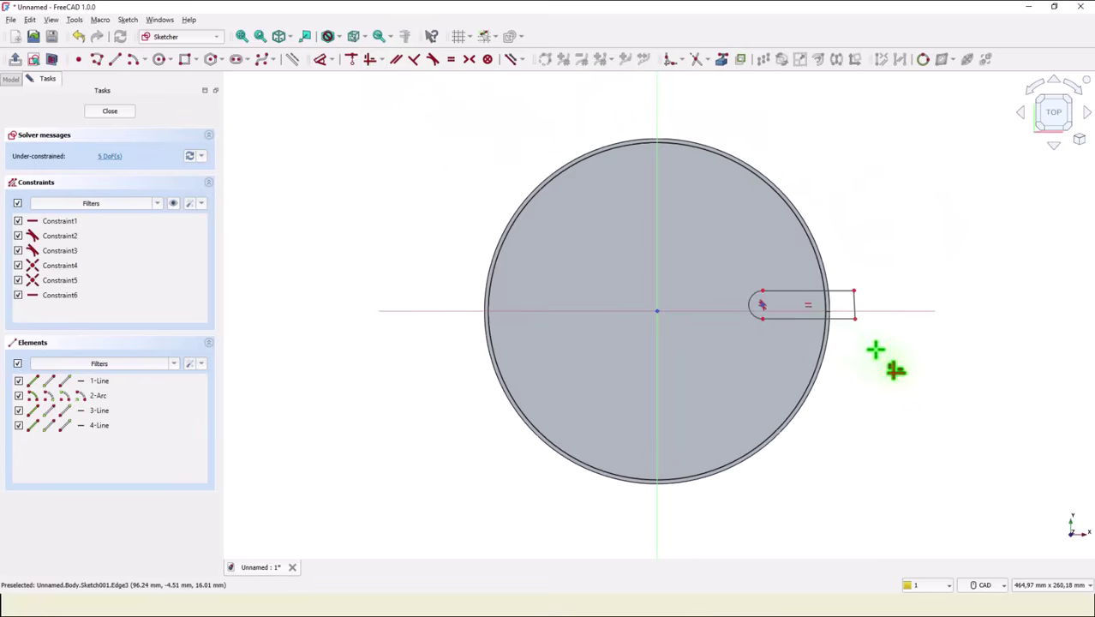
click(855, 303)
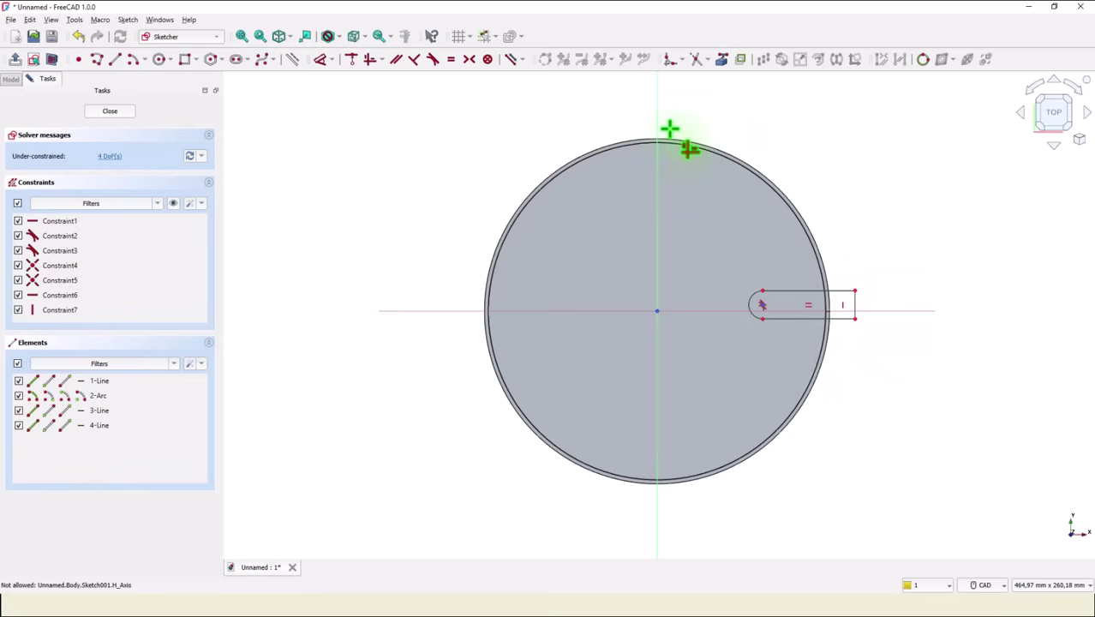
Import the disc's outer edge as external geometry and make the slot's closing line tangent to it.
click(722, 58)
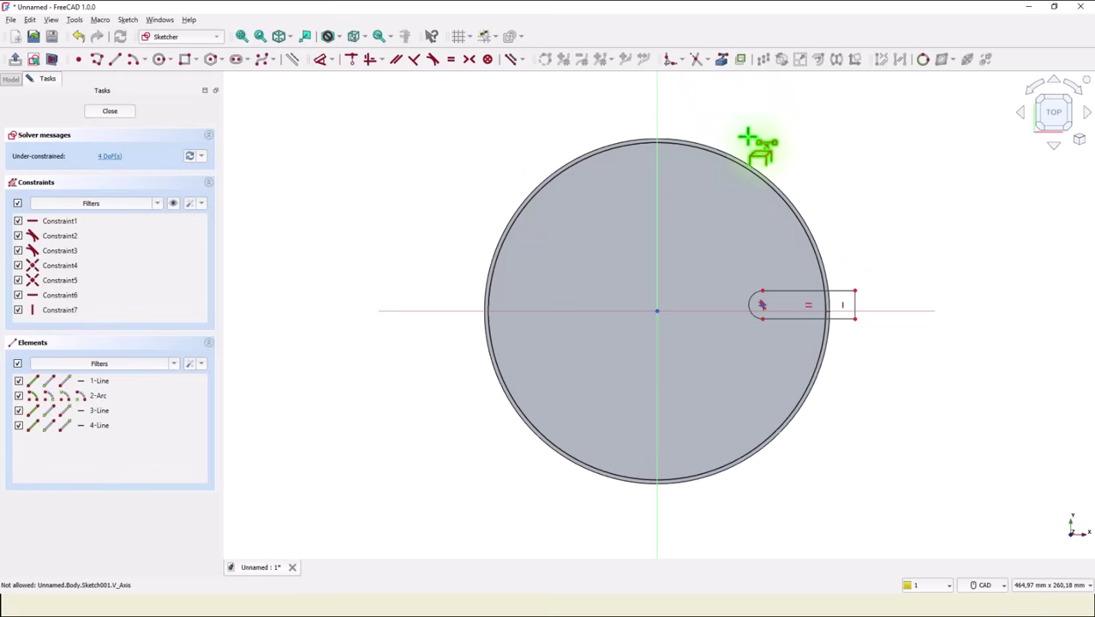
click(771, 176)
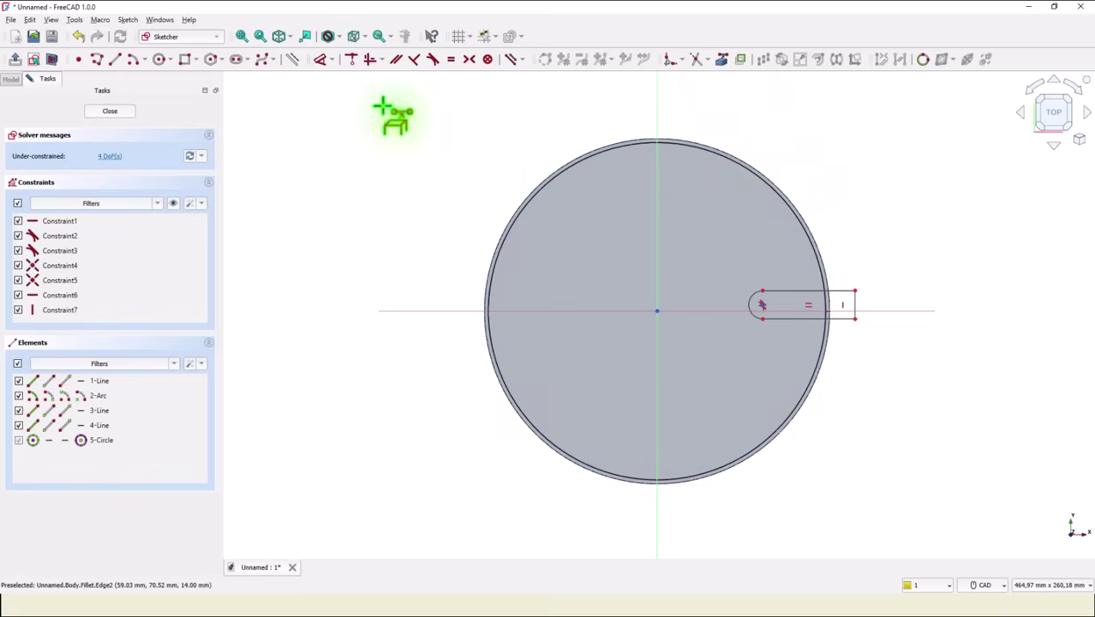
click(434, 60)
scroll(873, 295, up, 3)
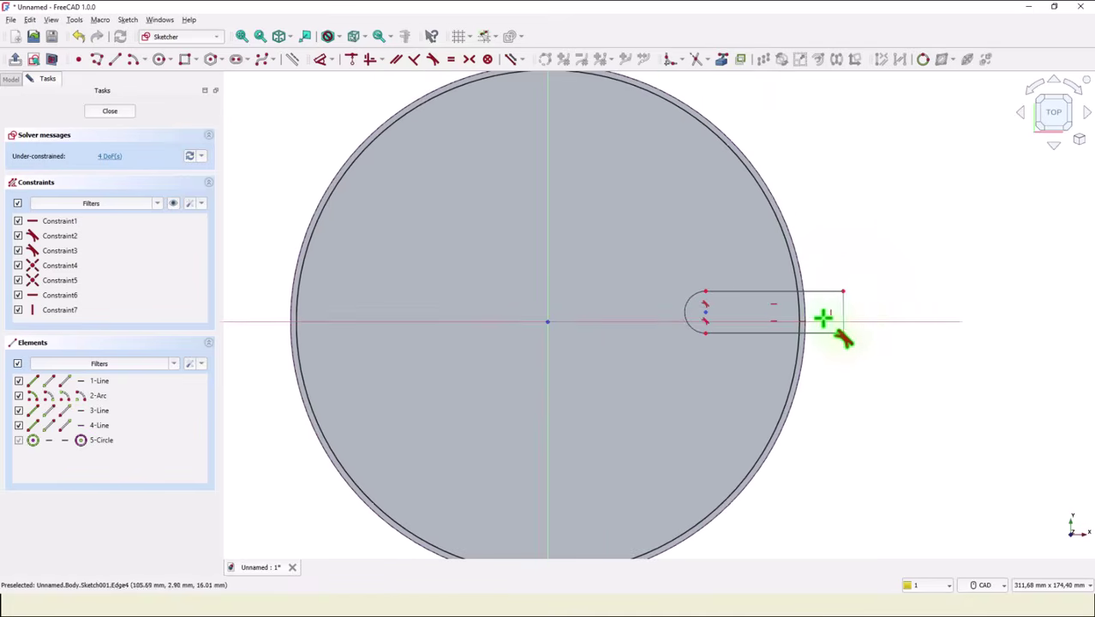
click(839, 313)
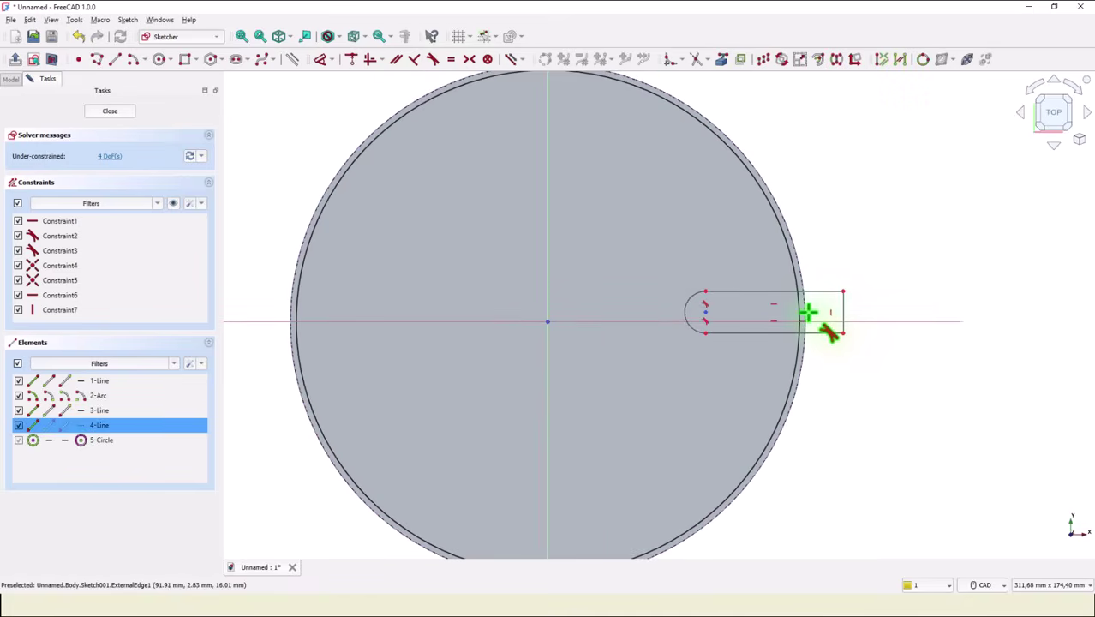
click(809, 314)
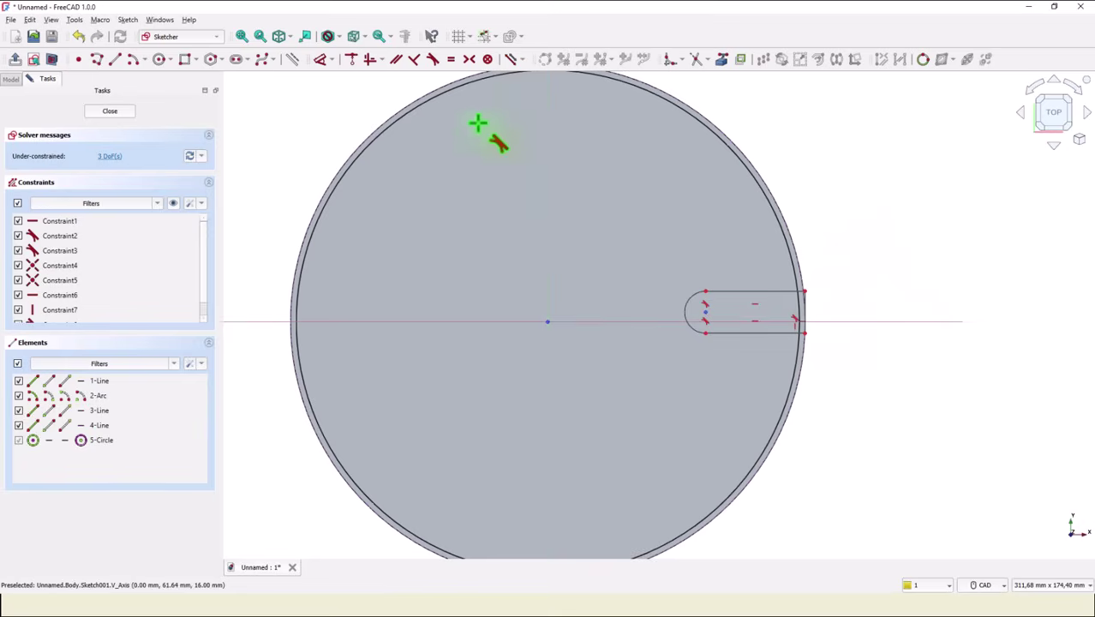
Constrain the centre of the slot's arc horizontally in line with the sketch origin.
click(370, 60)
click(705, 313)
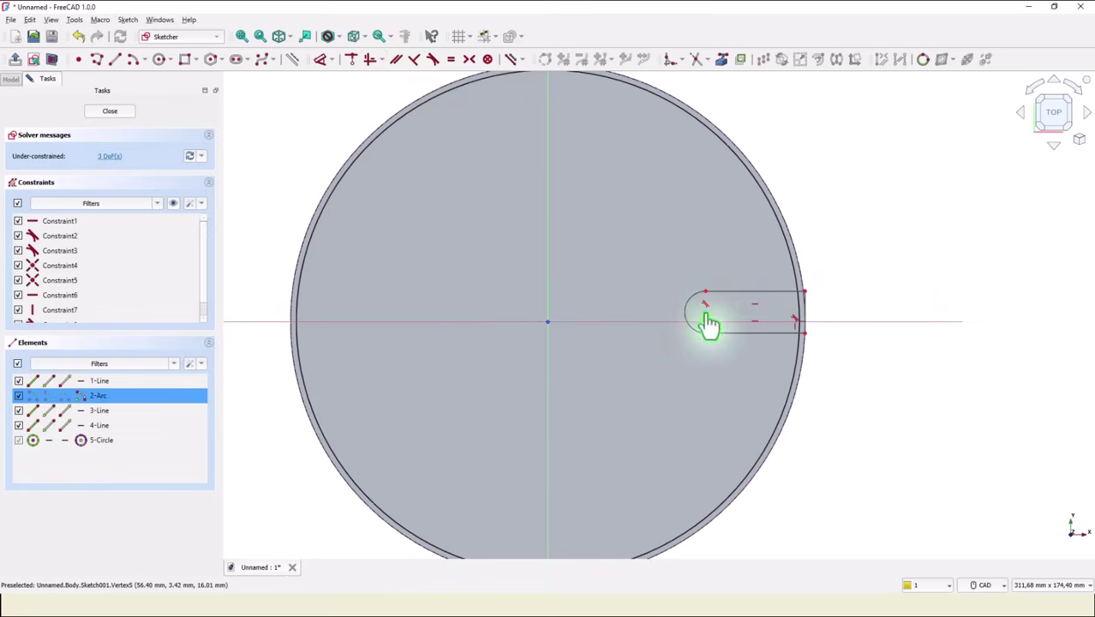
click(549, 320)
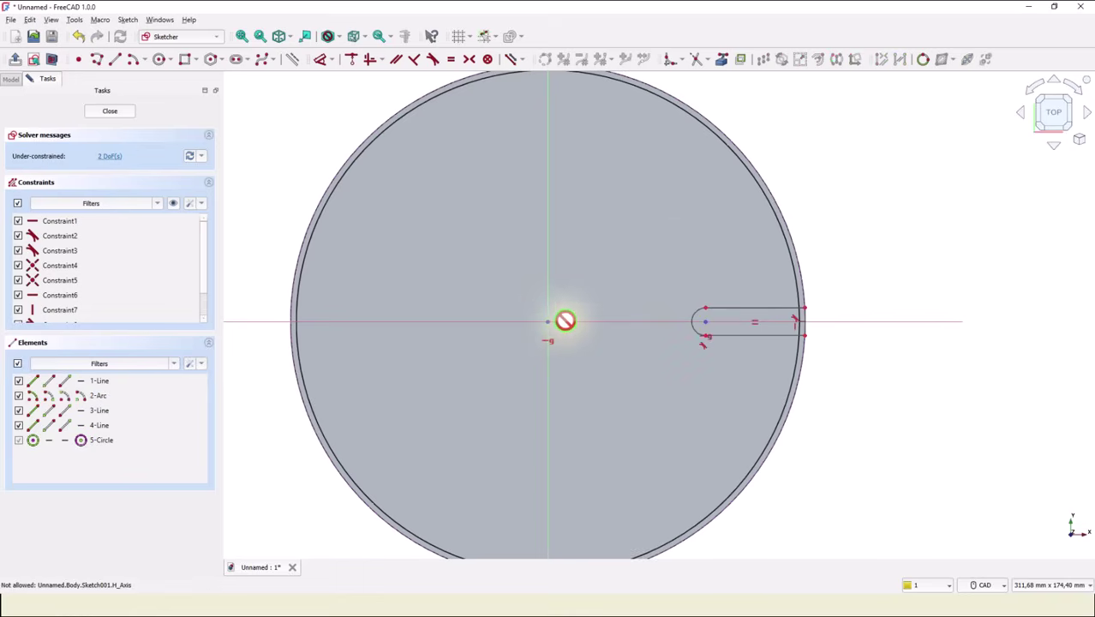
Dimension the radius of the slot's inner arc to 9 mm.
click(322, 60)
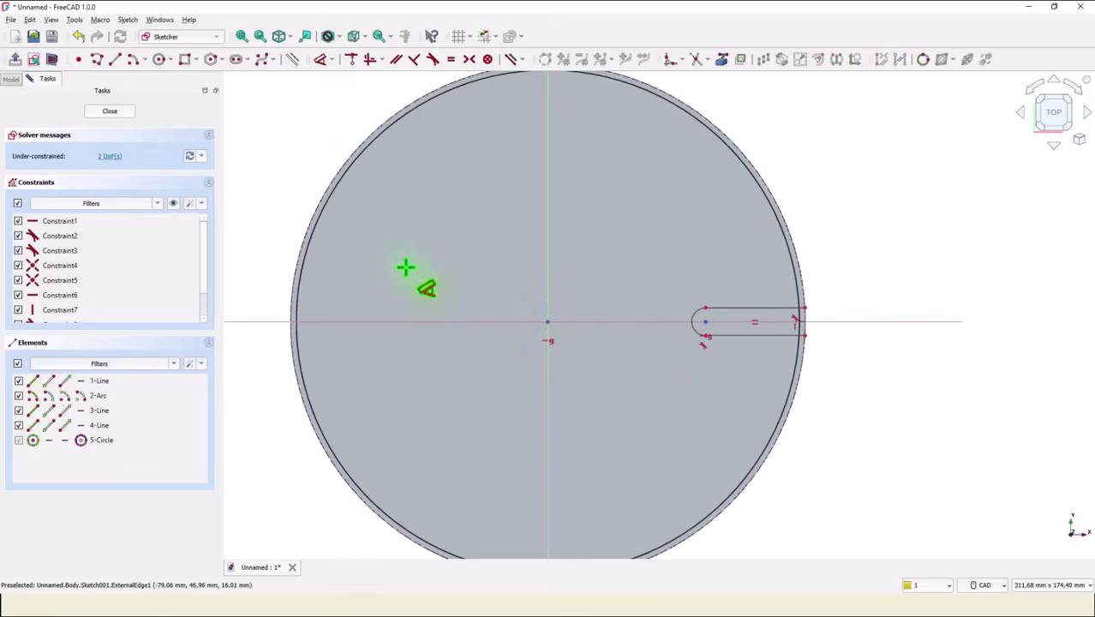
click(696, 332)
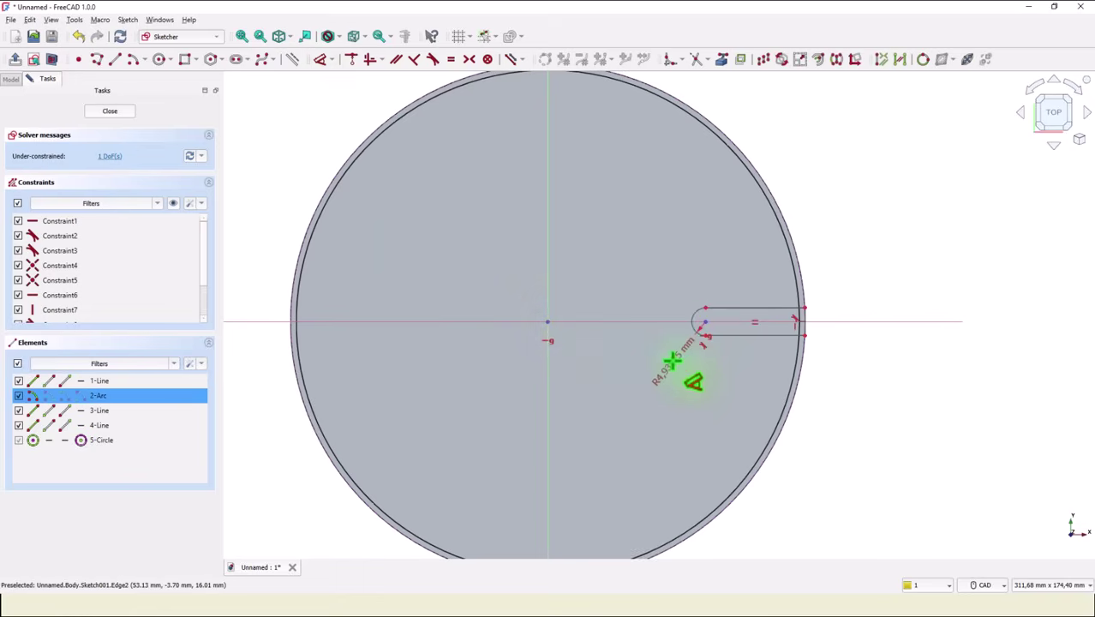
text(9)
key(Return)
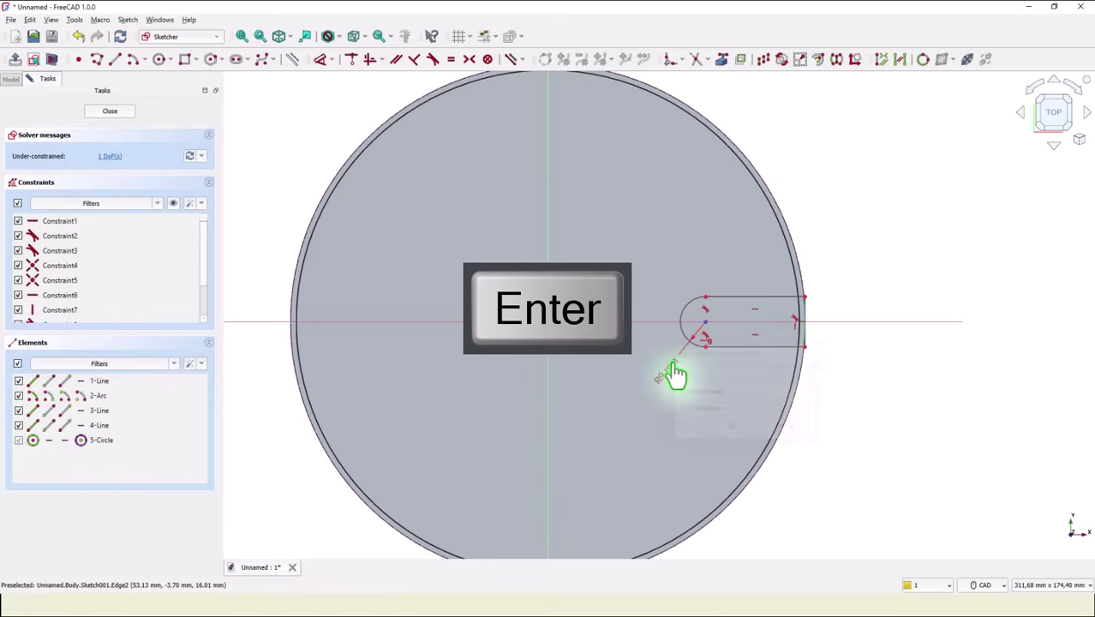
Dimension the slot's arc centre 75 mm horizontally from the sketch origin and close the sketch.
click(703, 322)
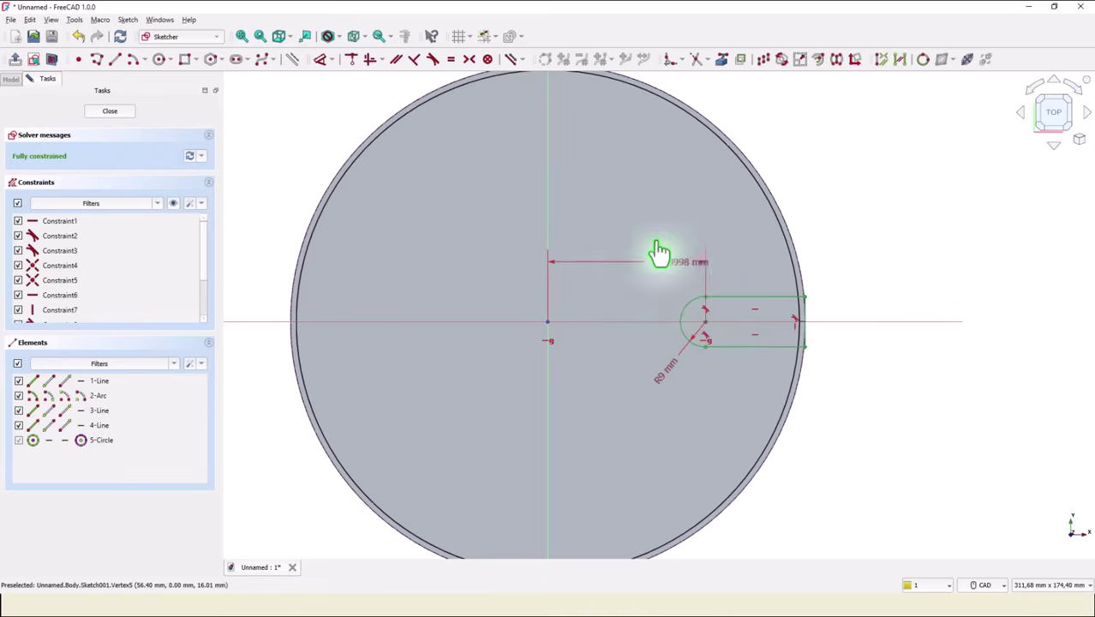
click(606, 230)
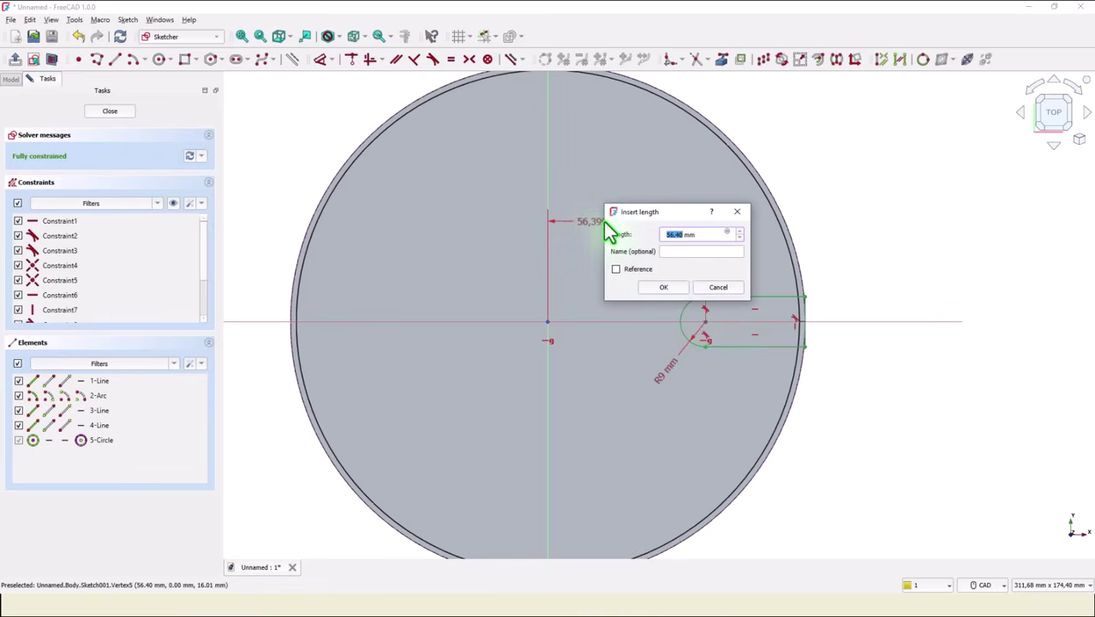
key(Return)
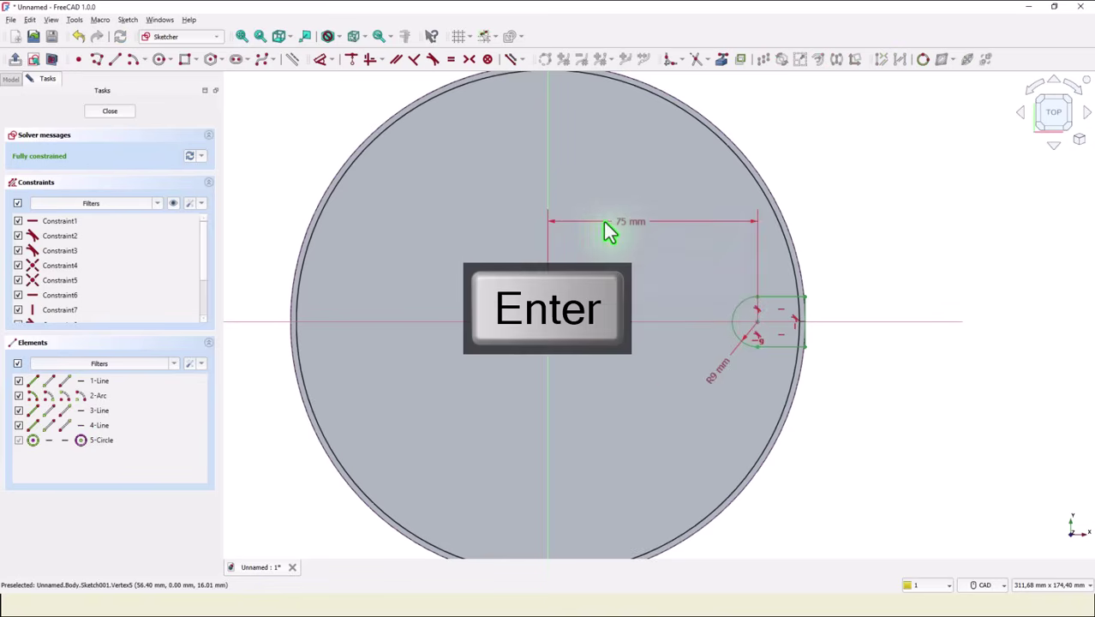
click(134, 124)
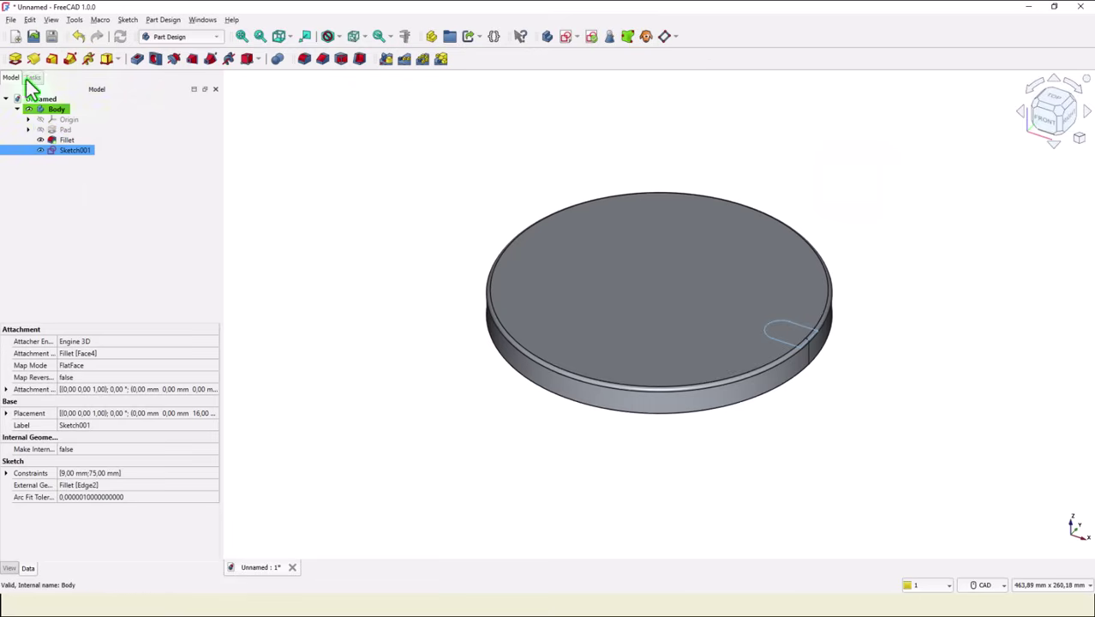
Cut the slot sketch through the whole disc with a Through all pocket.
click(139, 59)
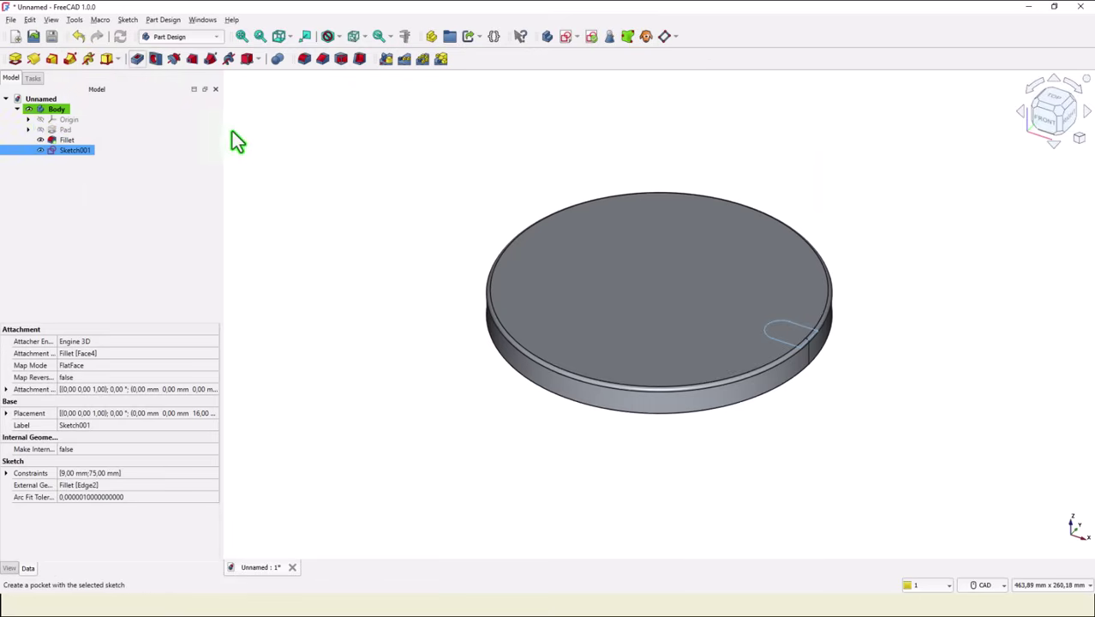
click(169, 160)
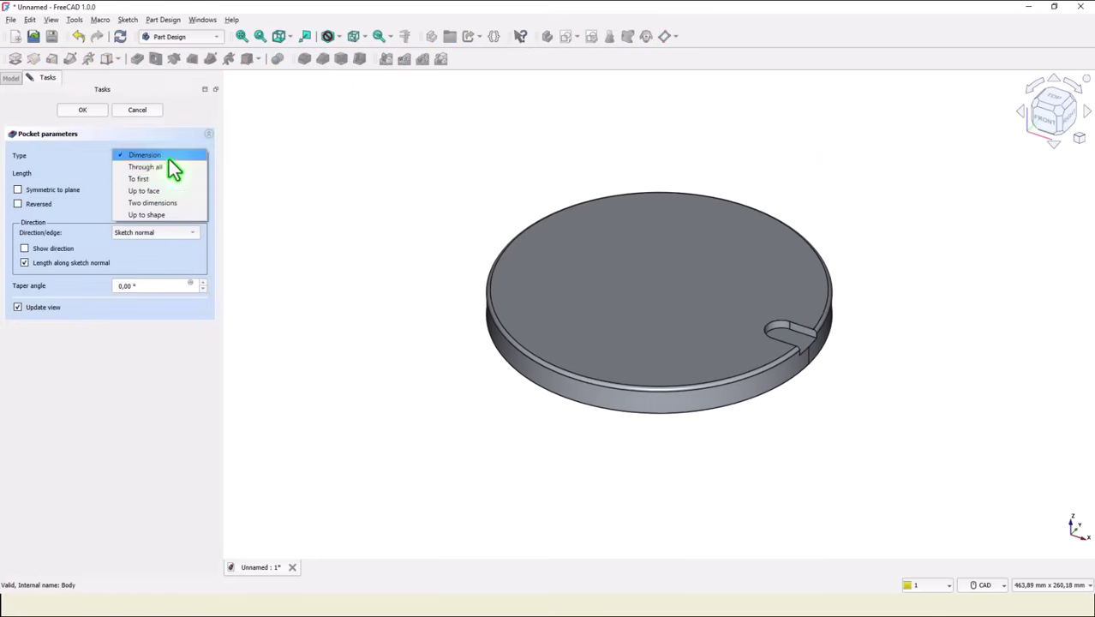
click(154, 174)
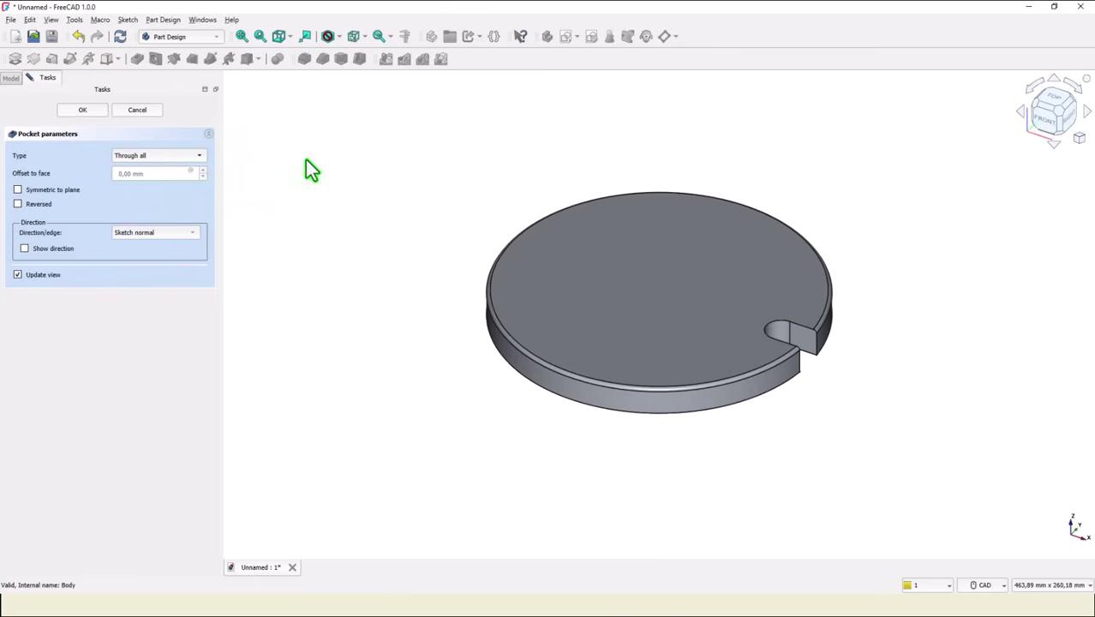
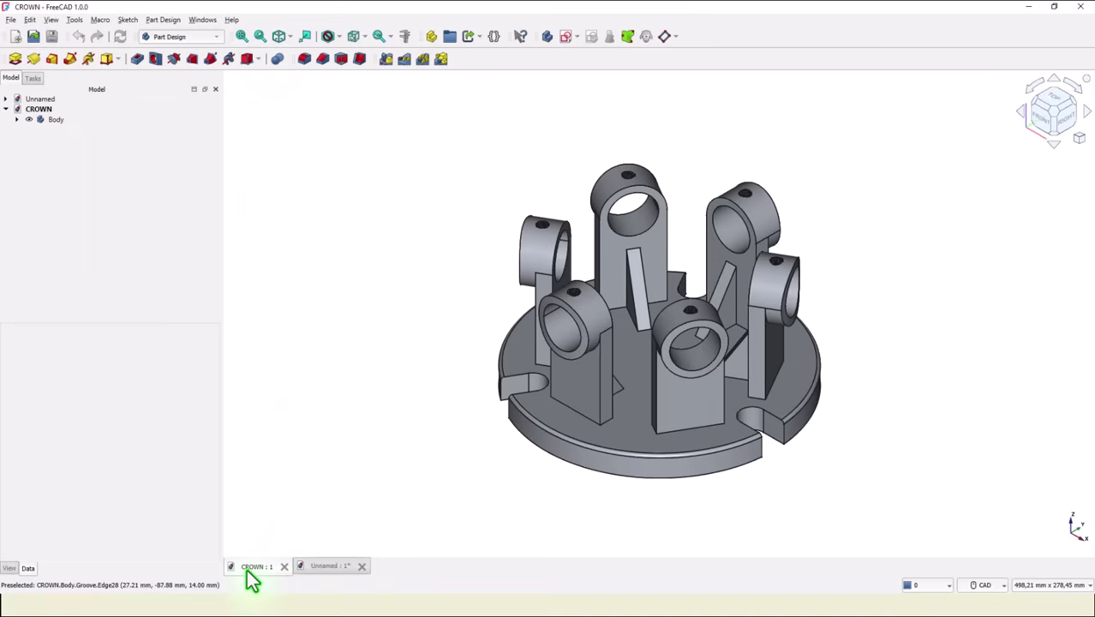
Examine the slots, uprights and ribs of the finished CROWN model from several sides.
scroll(649, 281, up, 5)
scroll(689, 249, up, 2)
middle_drag(689, 248, 892, 253)
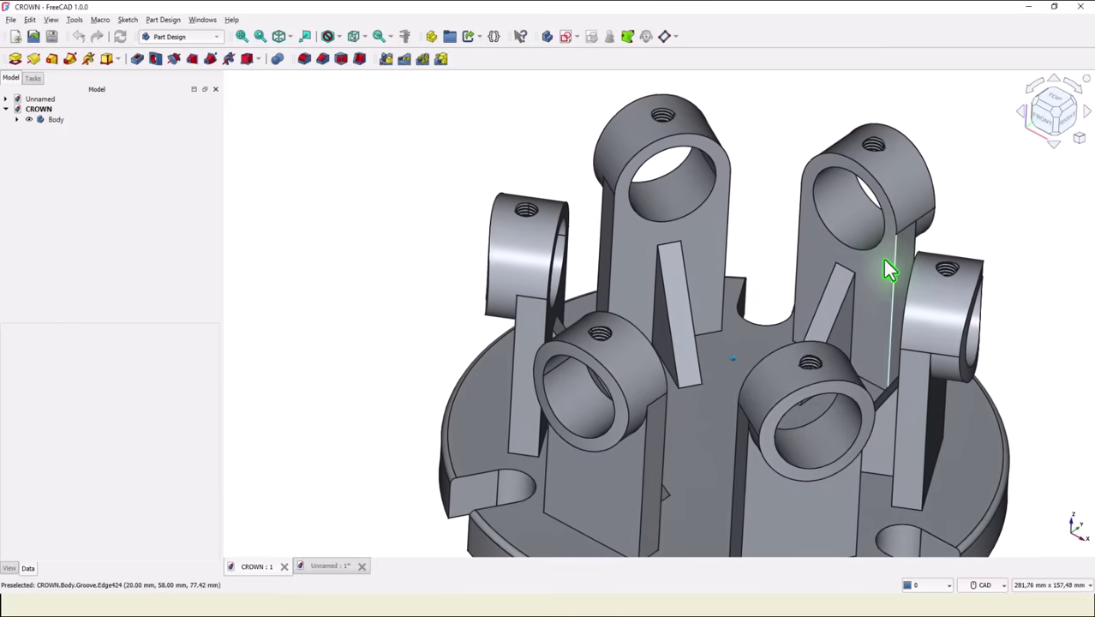
middle_drag(872, 316, 713, 278)
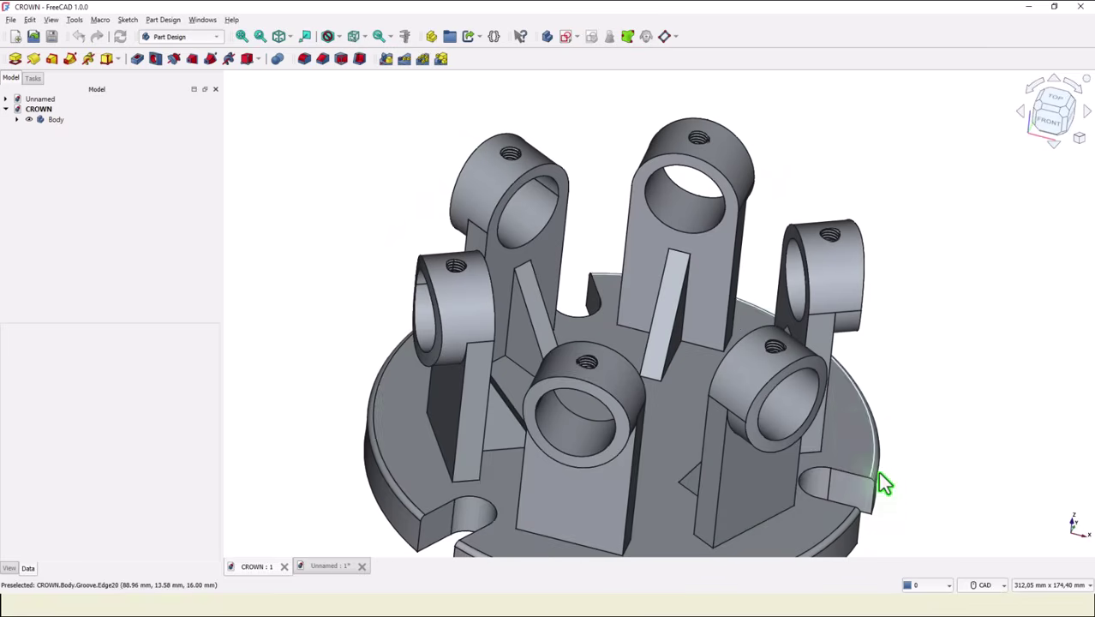
scroll(896, 305, down, 5)
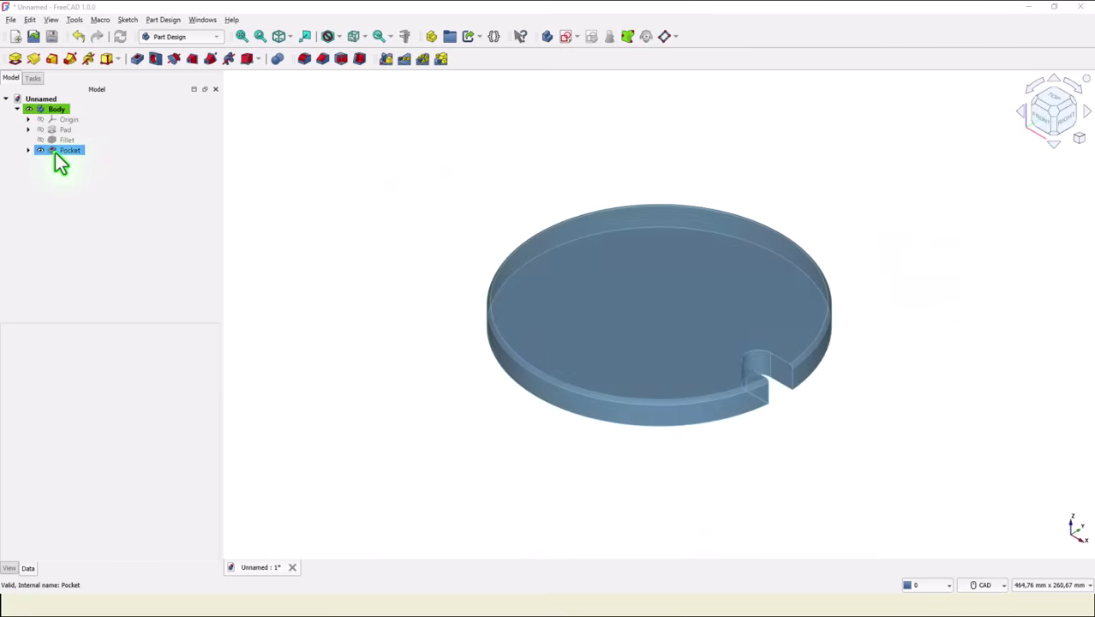
Polar-pattern the slot pocket about the normal sketch axis with 3 occurrences over 360°.
click(55, 152)
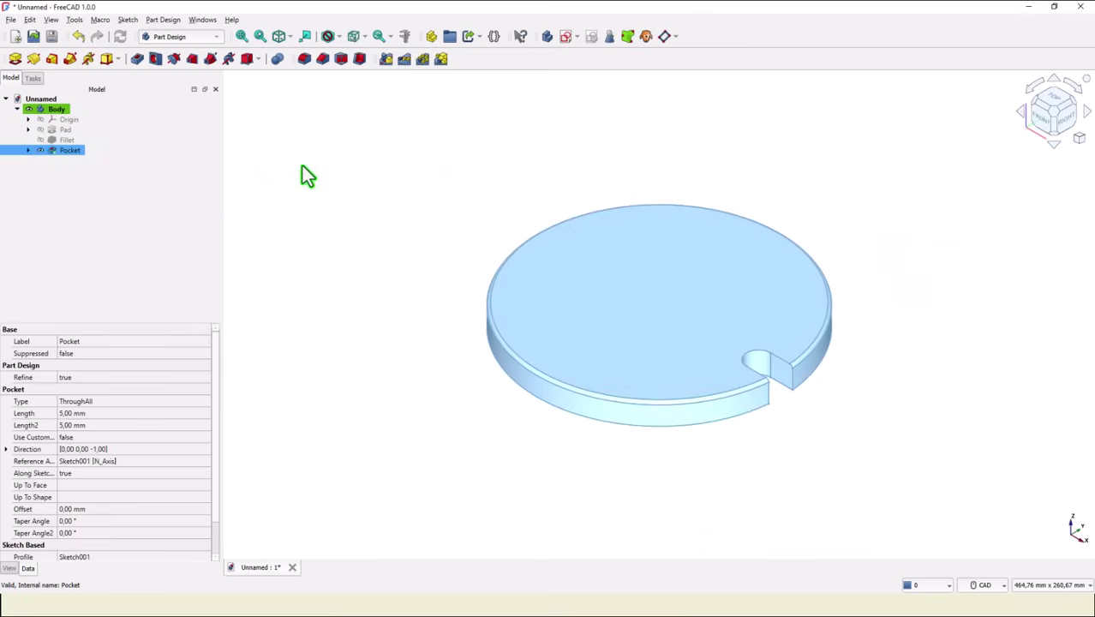
click(424, 59)
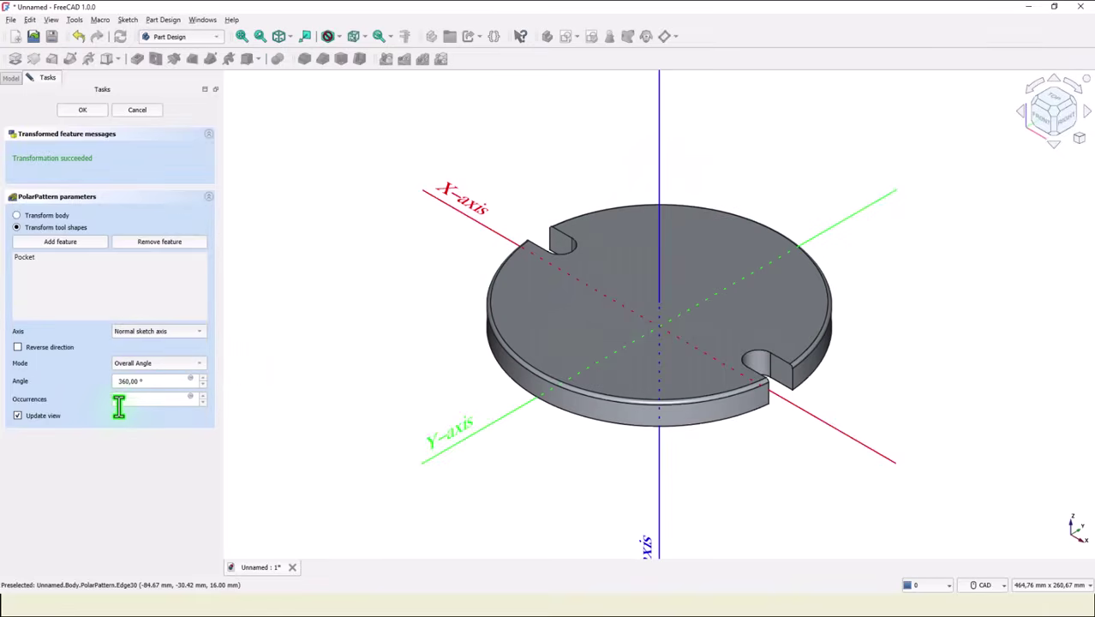
drag(123, 399, 107, 406)
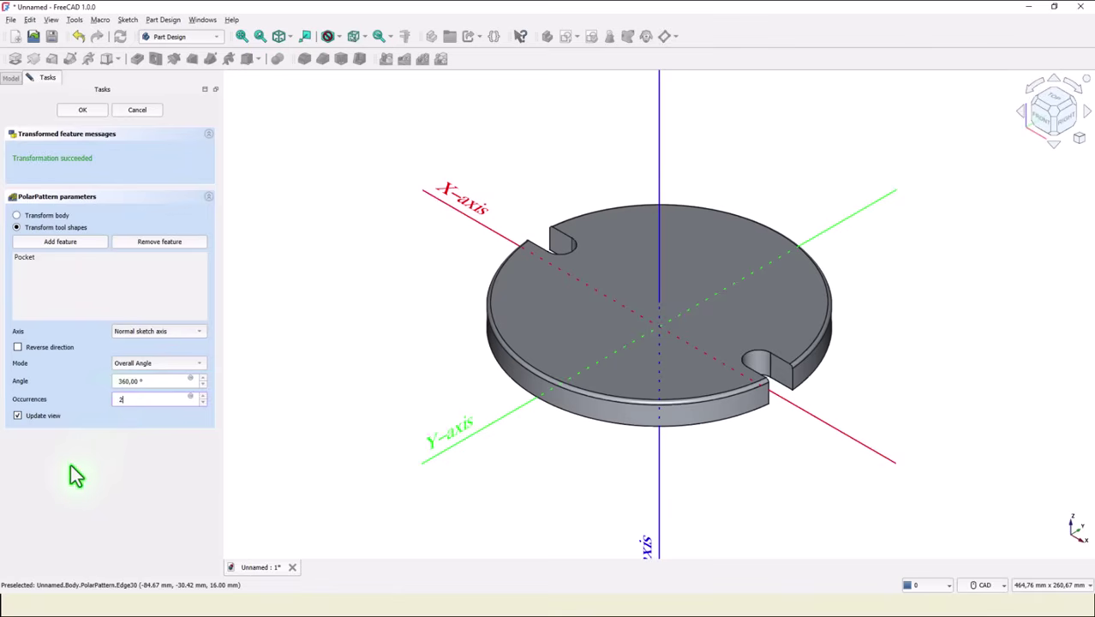
key(BackSpace)
text(3)
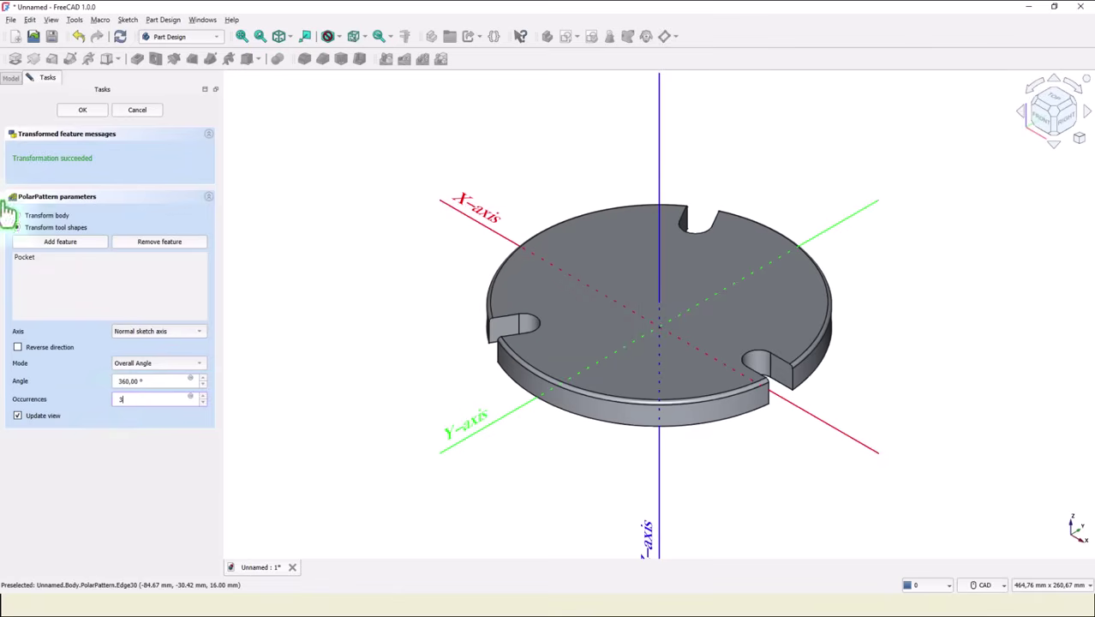
click(77, 115)
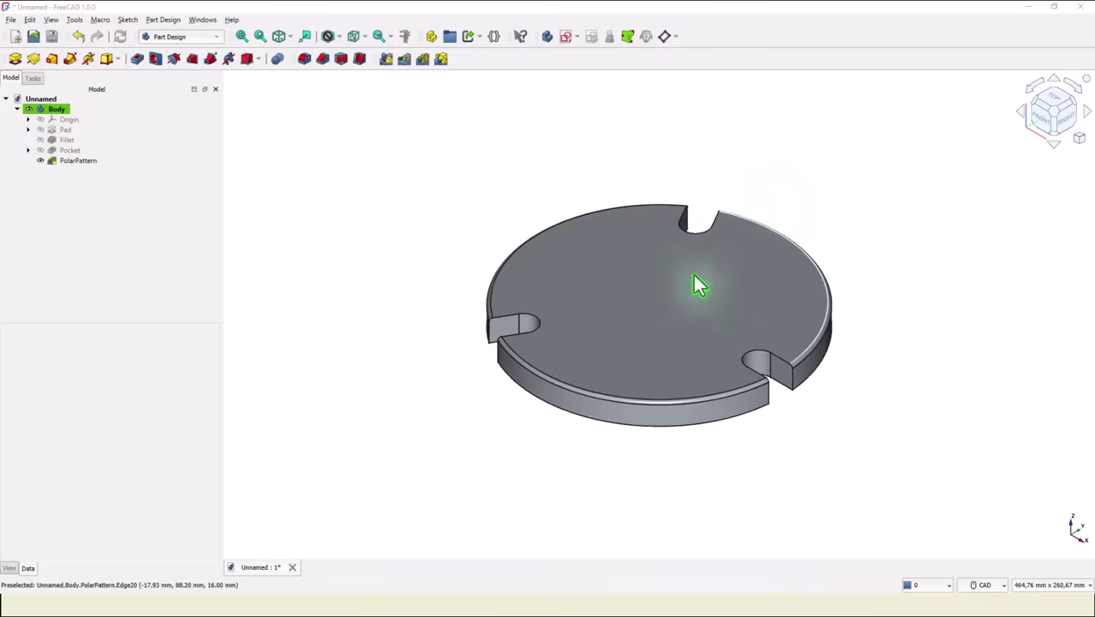
Start a sketch on the disc's top face and draw a rectangle 40 mm wide and 10 mm high above the origin.
click(688, 296)
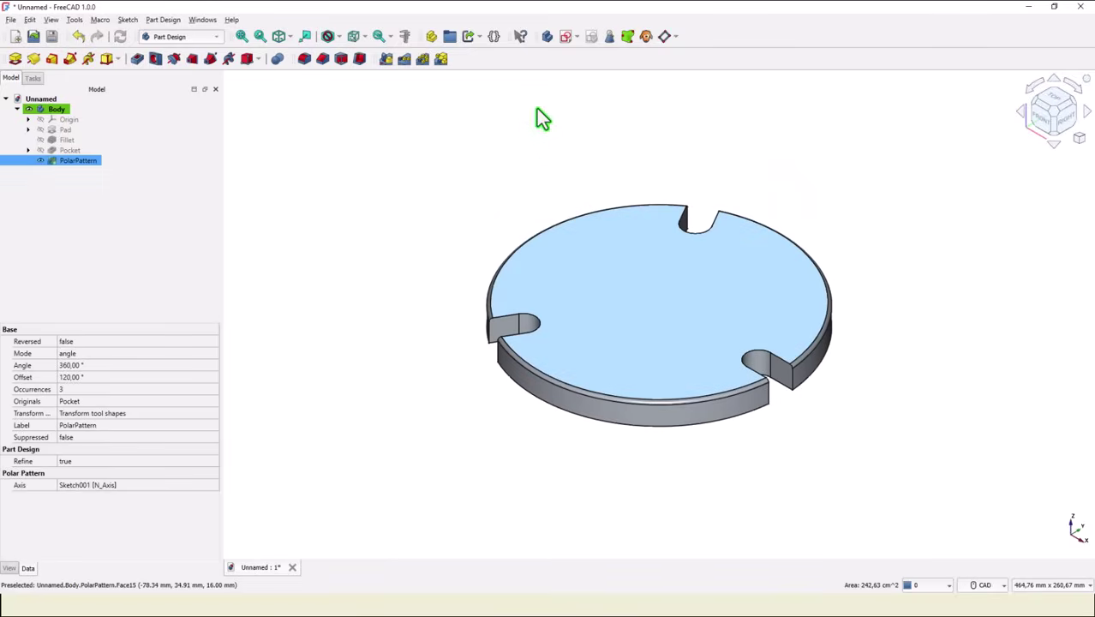
click(563, 37)
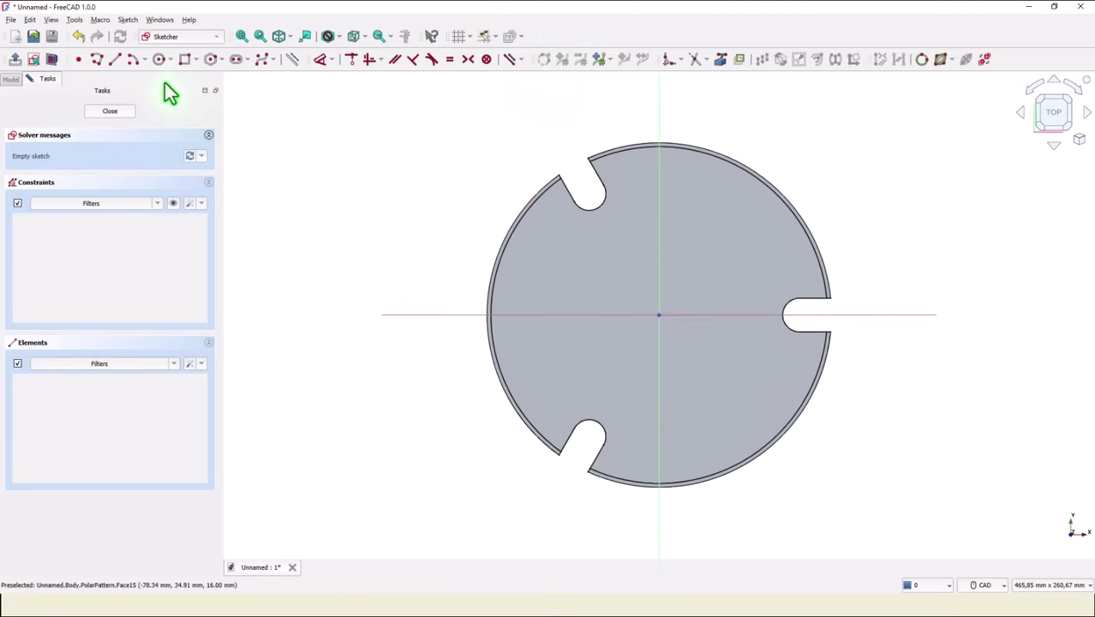
click(185, 59)
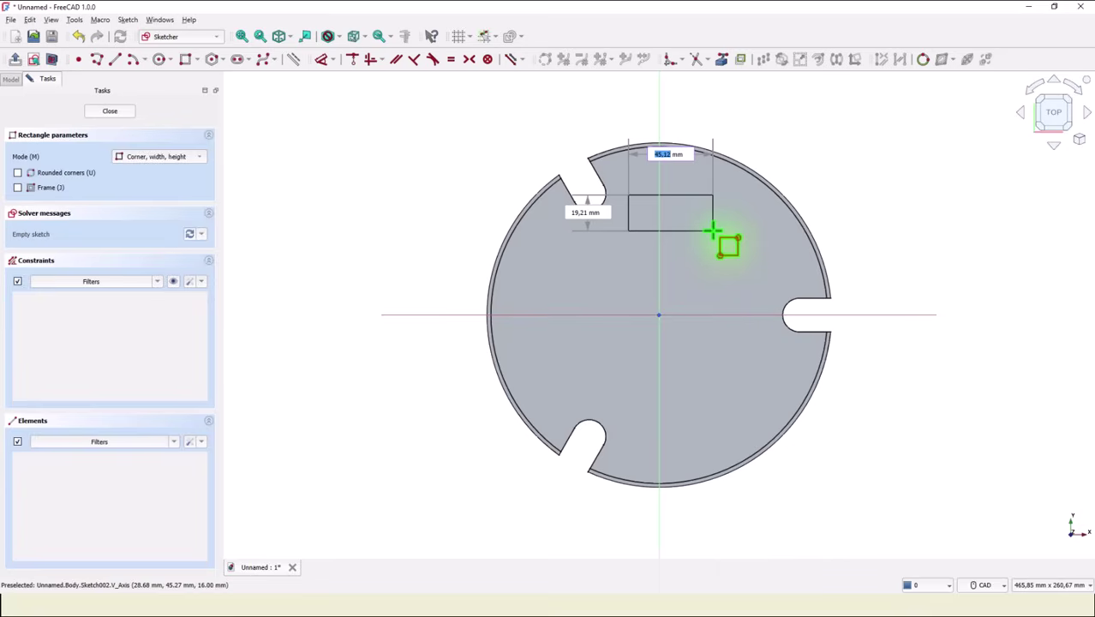
text(40)
key(Return)
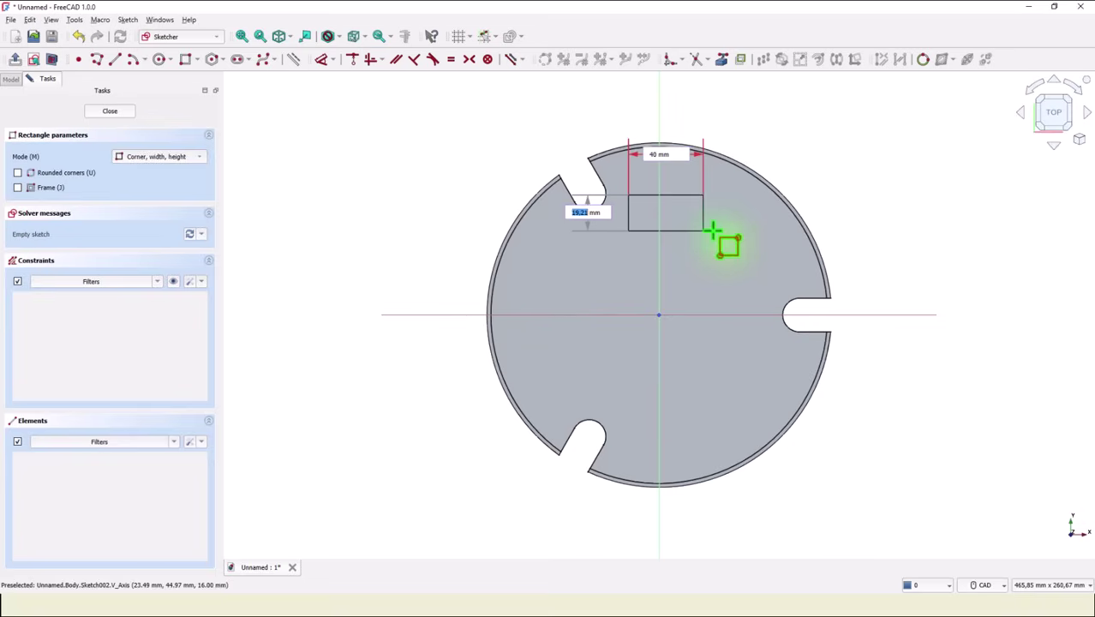
text(10)
key(Return)
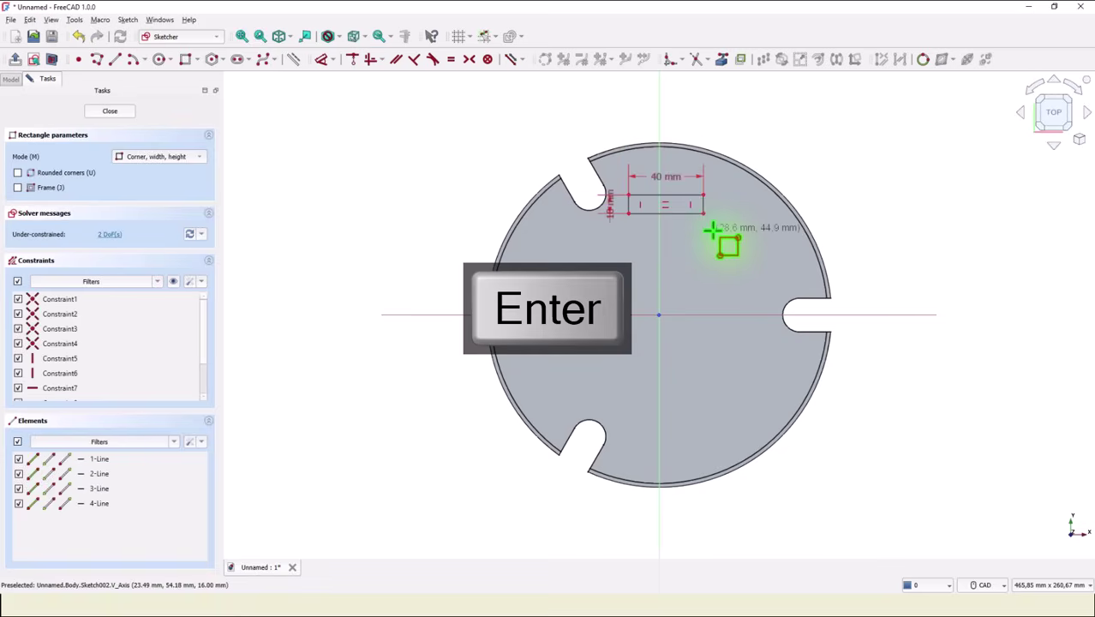
Constrain the rectangle's two lower corners symmetric about the vertical axis.
click(469, 60)
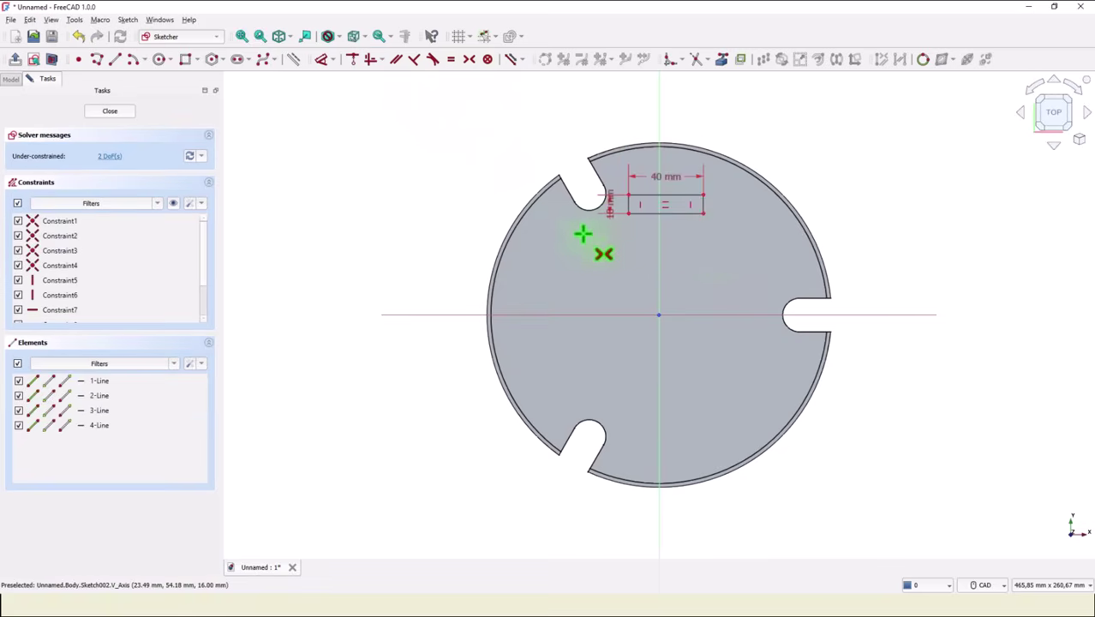
click(630, 212)
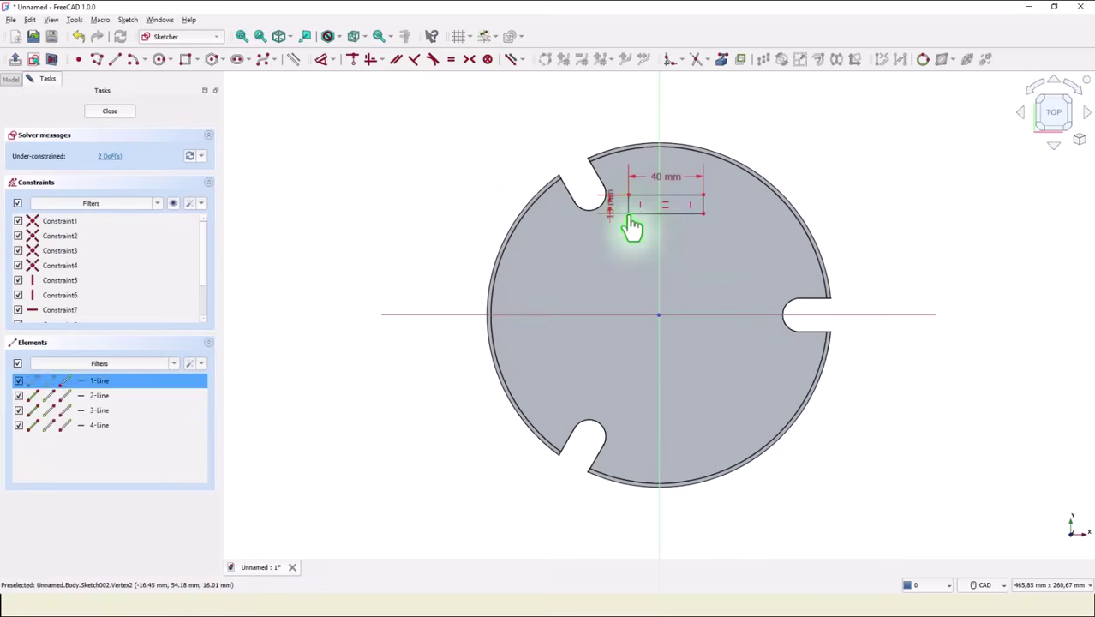
click(705, 211)
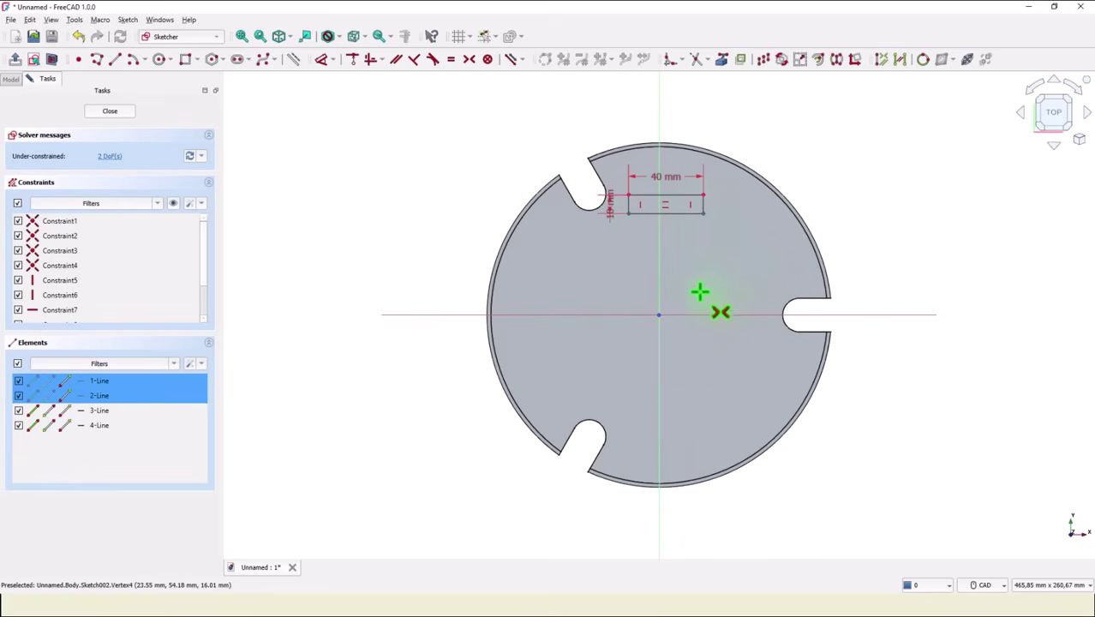
click(659, 279)
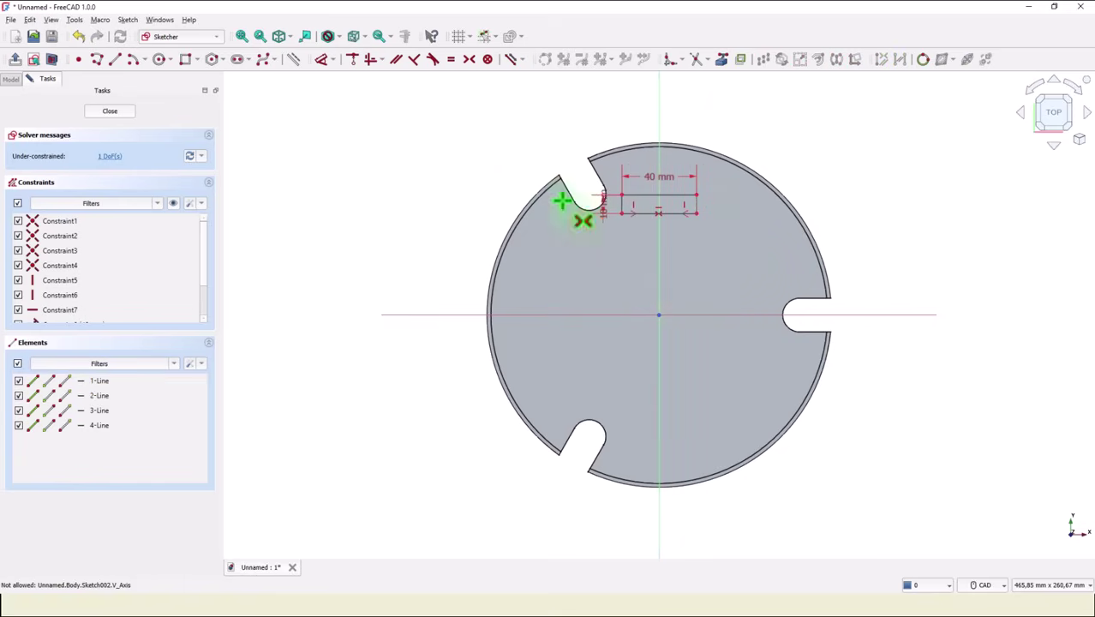
Dimension the rectangle's lower side 58 mm from the horizontal axis and close the sketch.
click(320, 59)
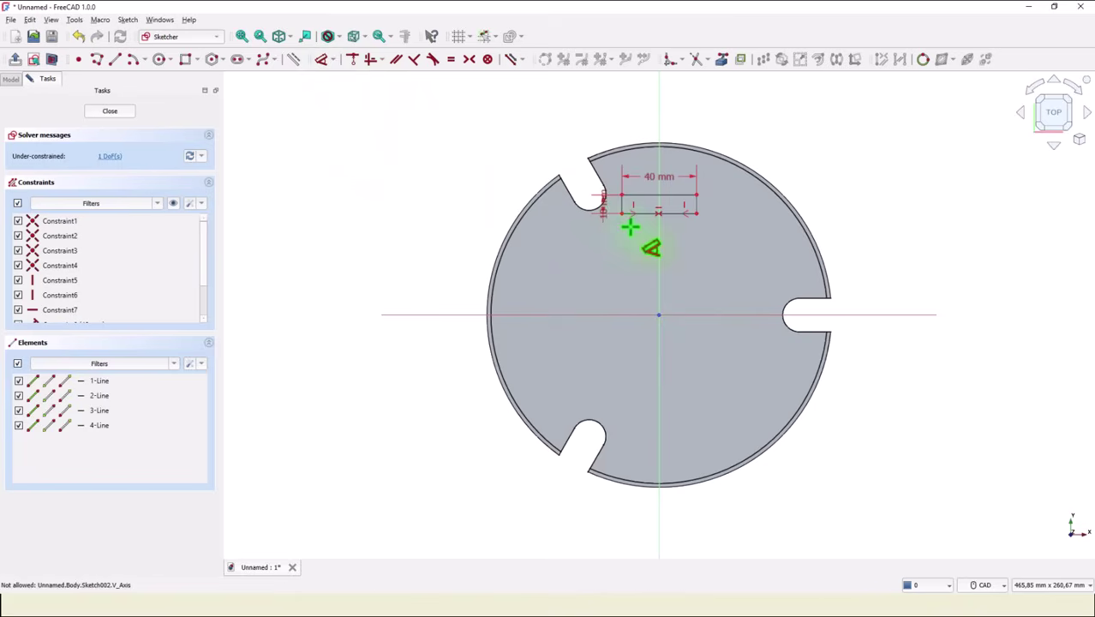
click(640, 214)
click(422, 262)
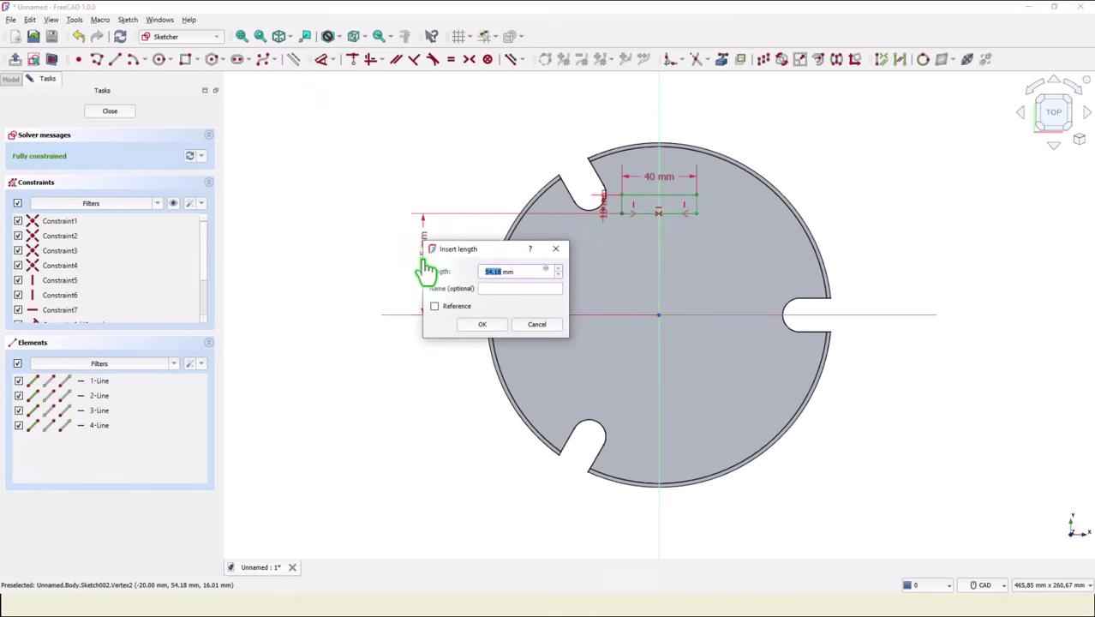
text(58)
key(Return)
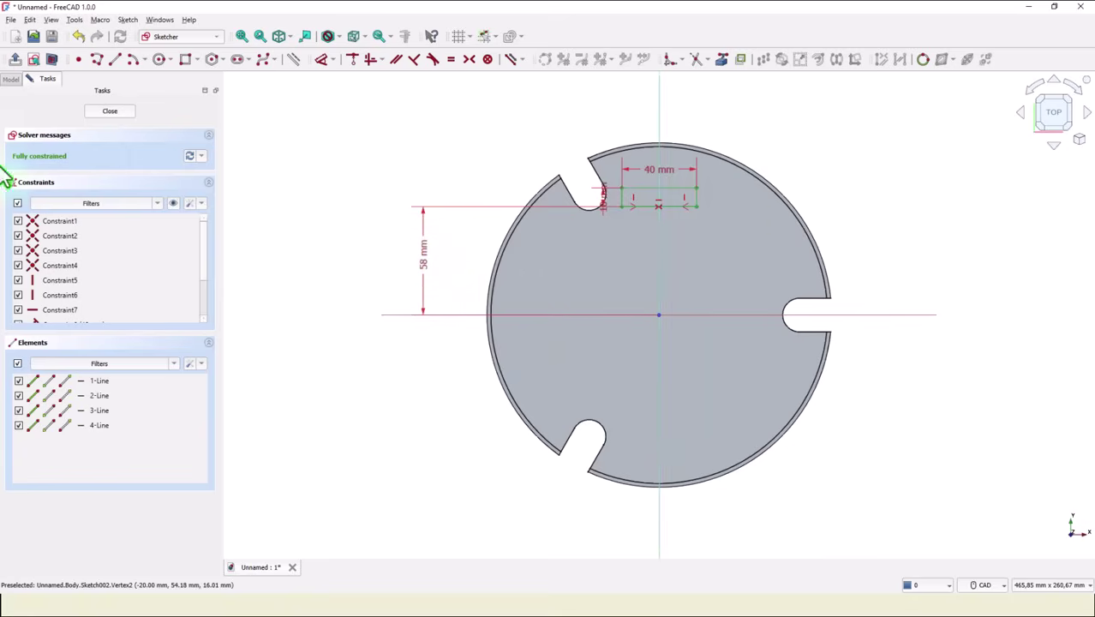
click(121, 111)
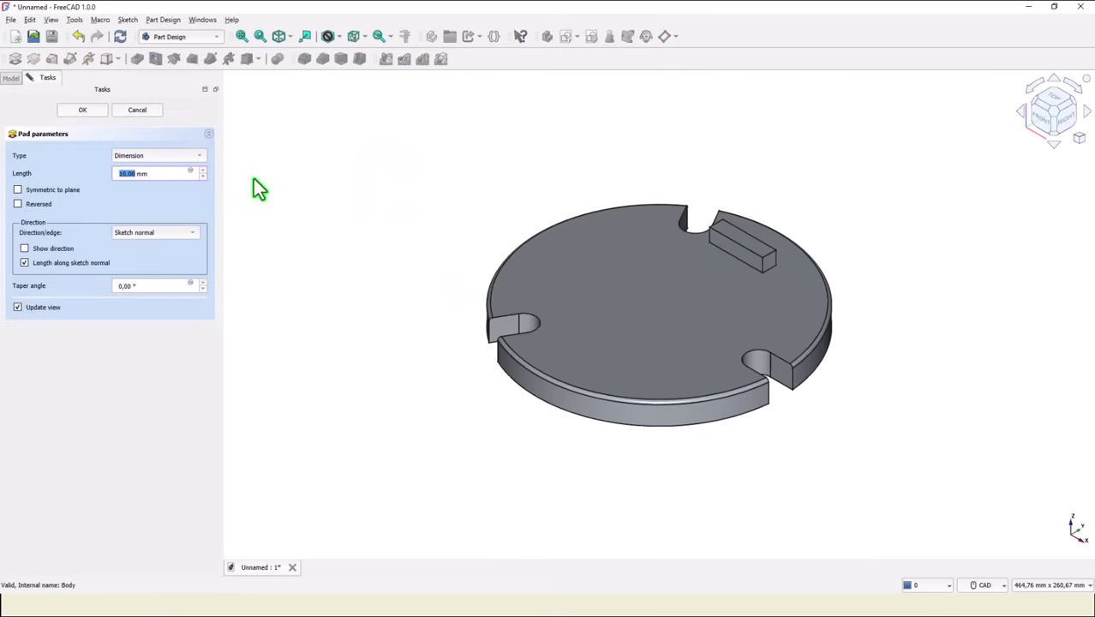
Pad the 40 × 10 mm rectangle upward with a length of 80-16 mm.
click(155, 177)
drag(157, 176, 93, 174)
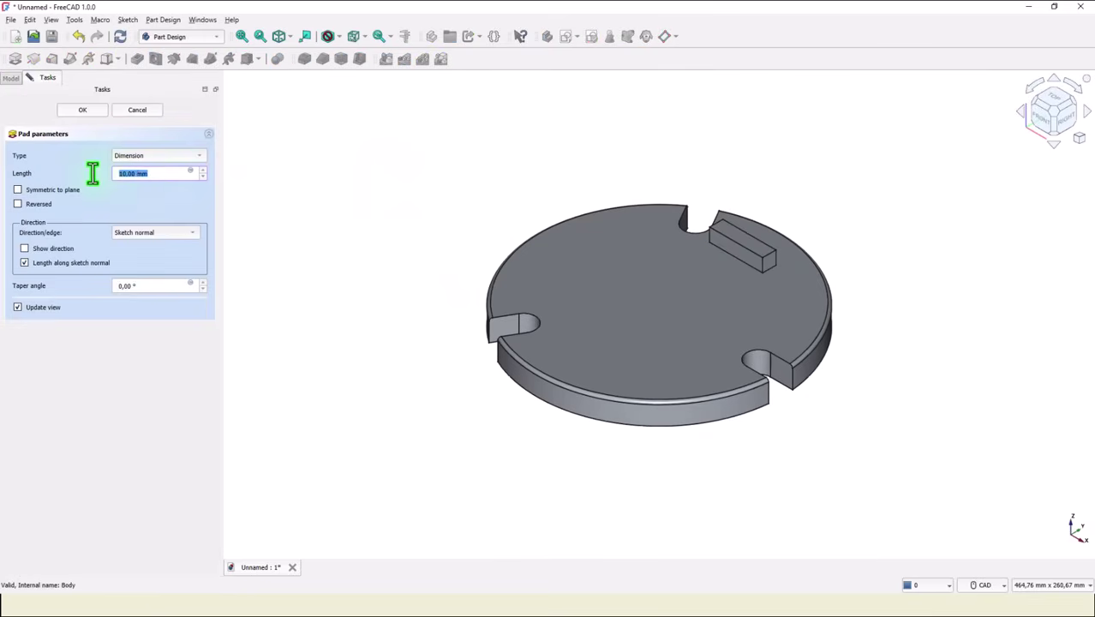
text(80)
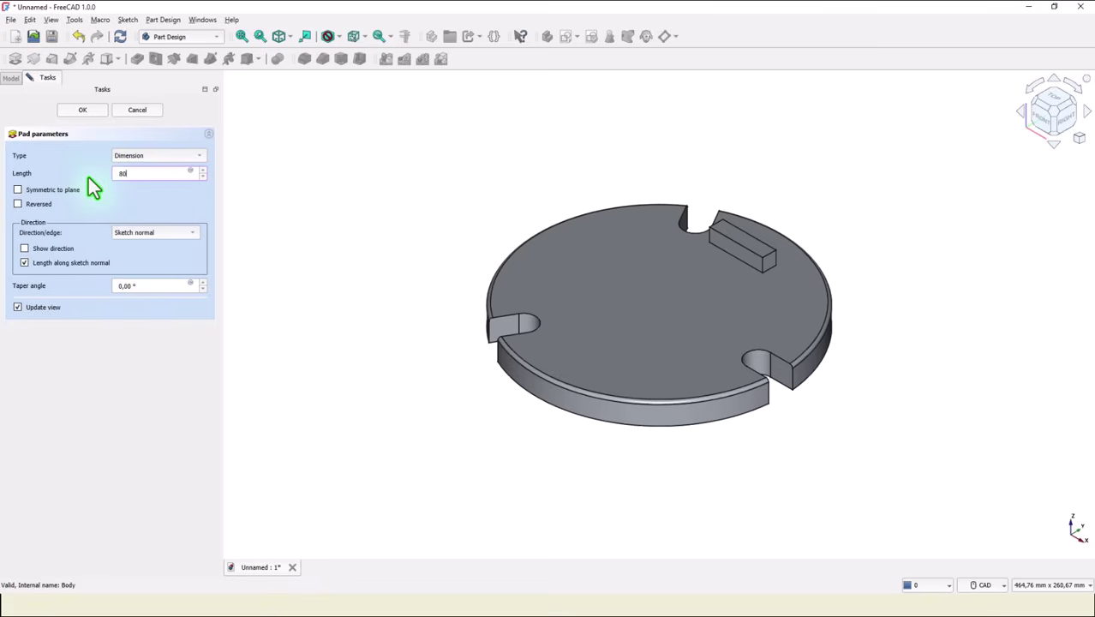
text(-16)
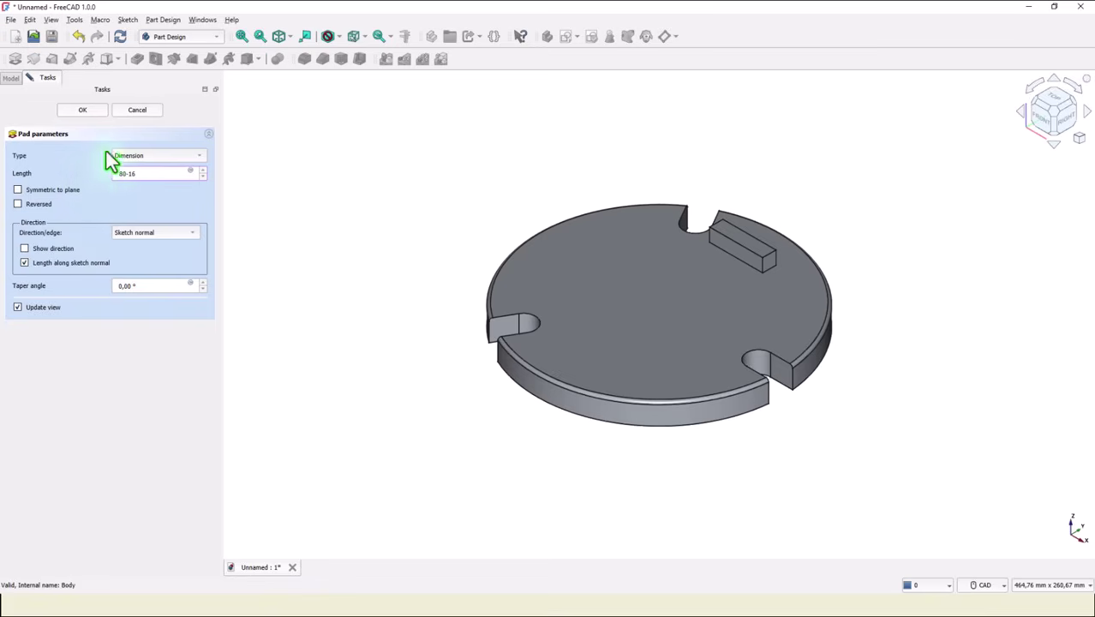
key(Return)
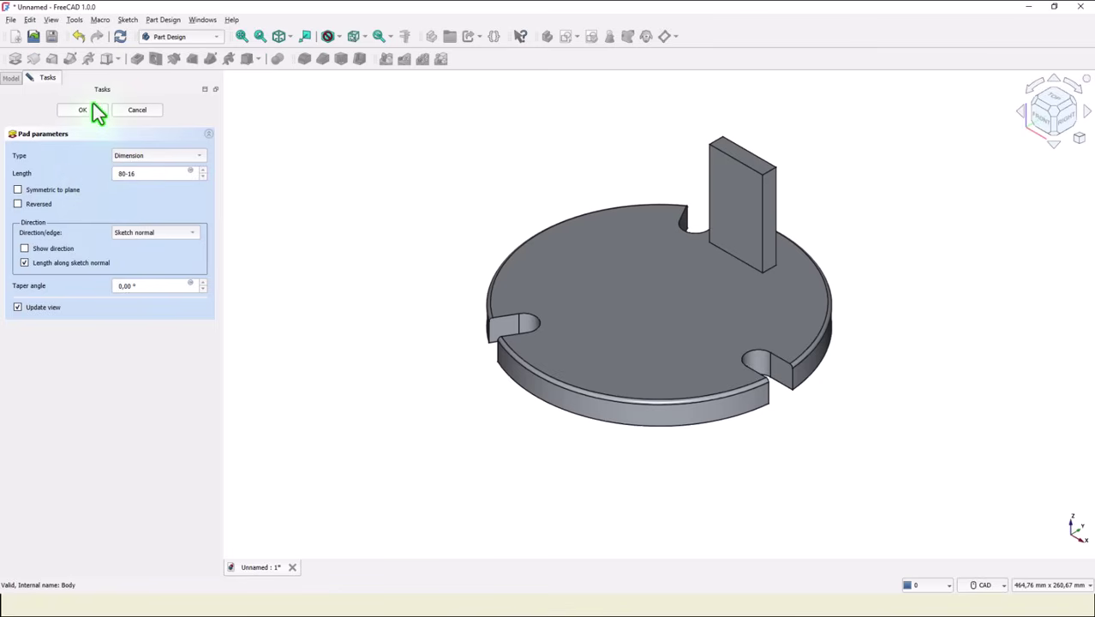
click(89, 111)
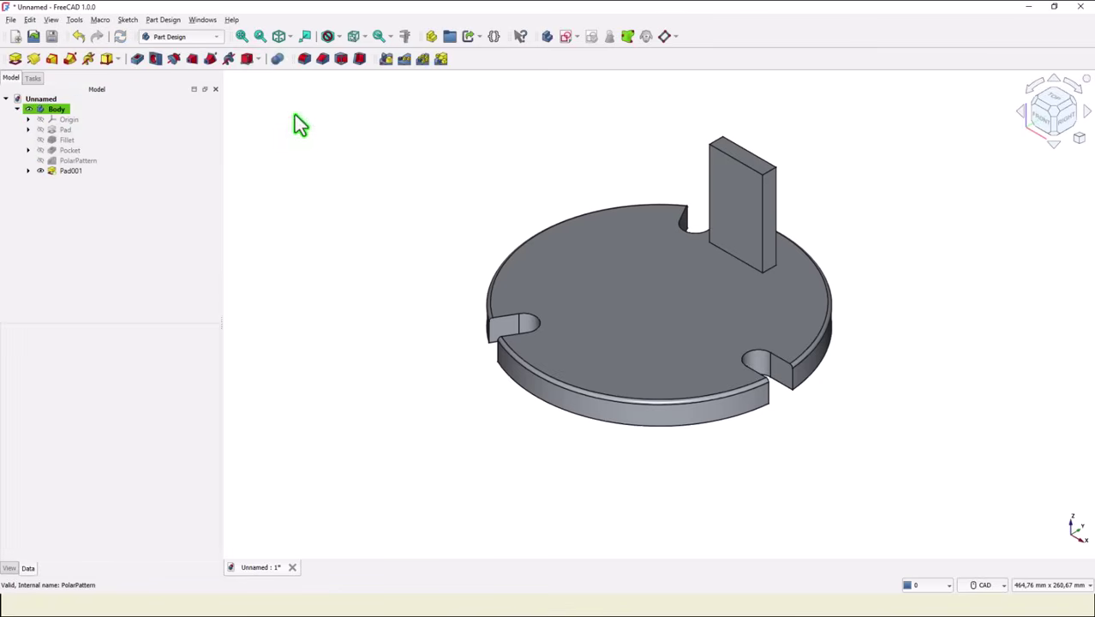
Start a sketch on the upright's wide inner face and project the face's top edge as external geometry.
click(244, 39)
click(726, 240)
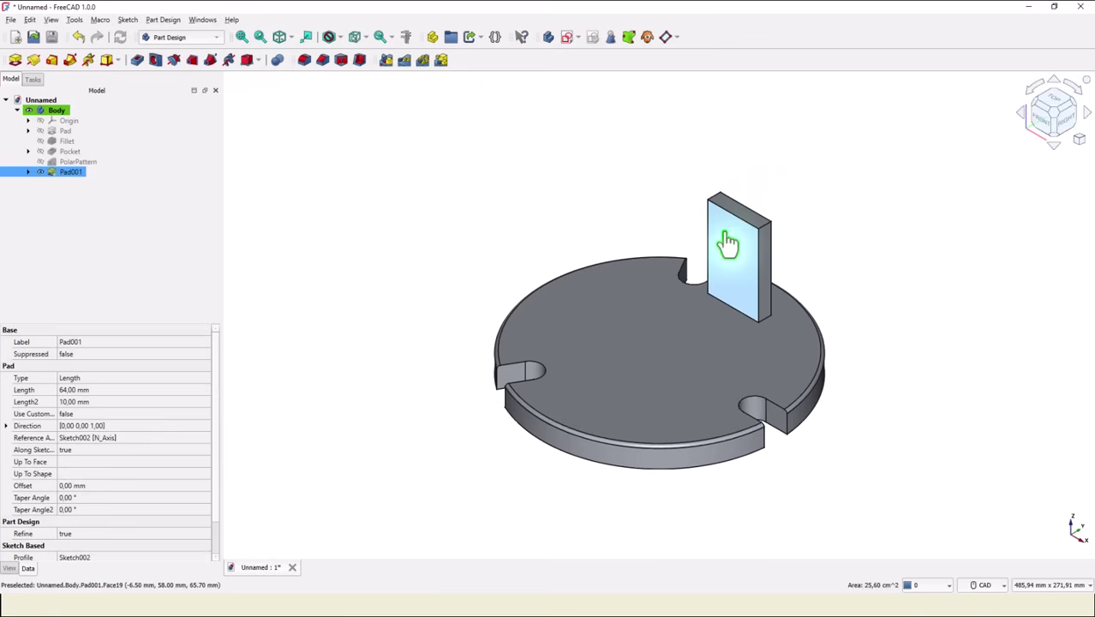
click(565, 37)
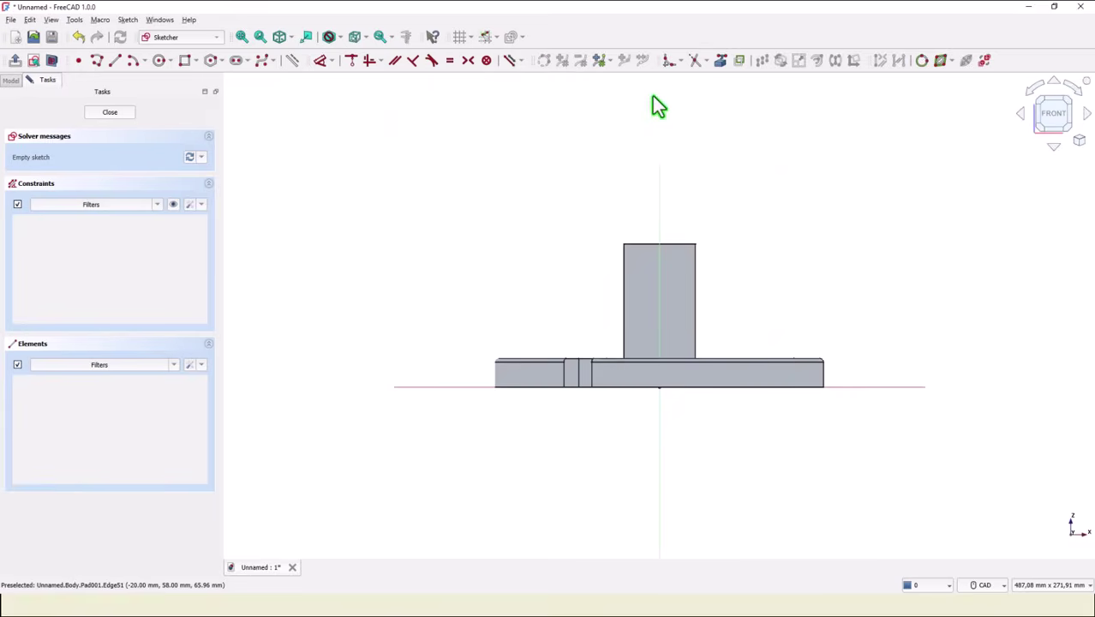
click(724, 64)
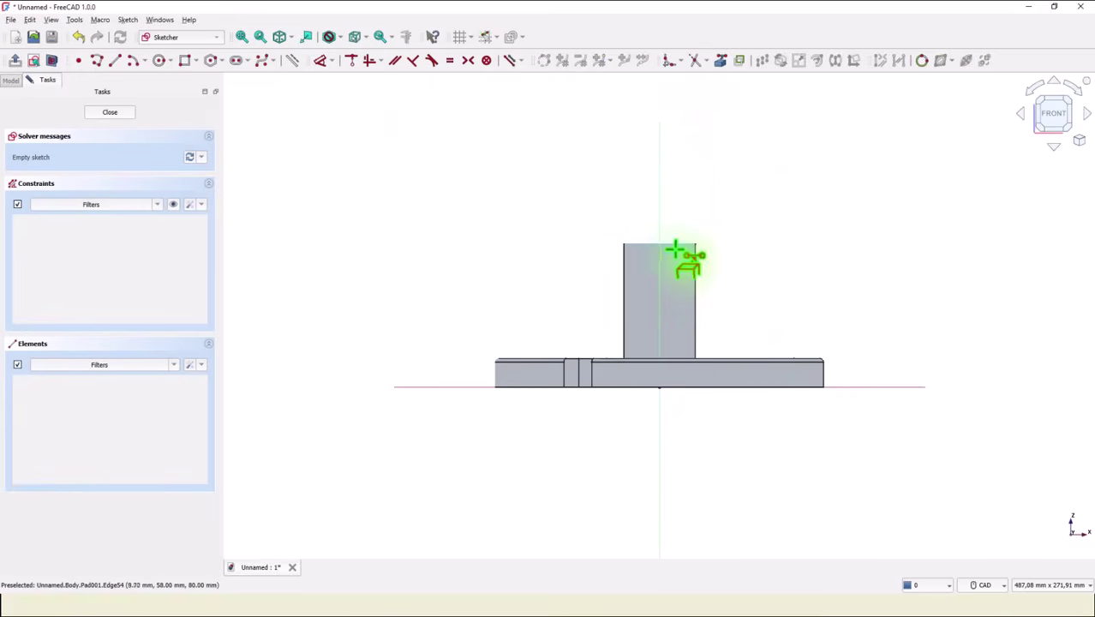
click(676, 244)
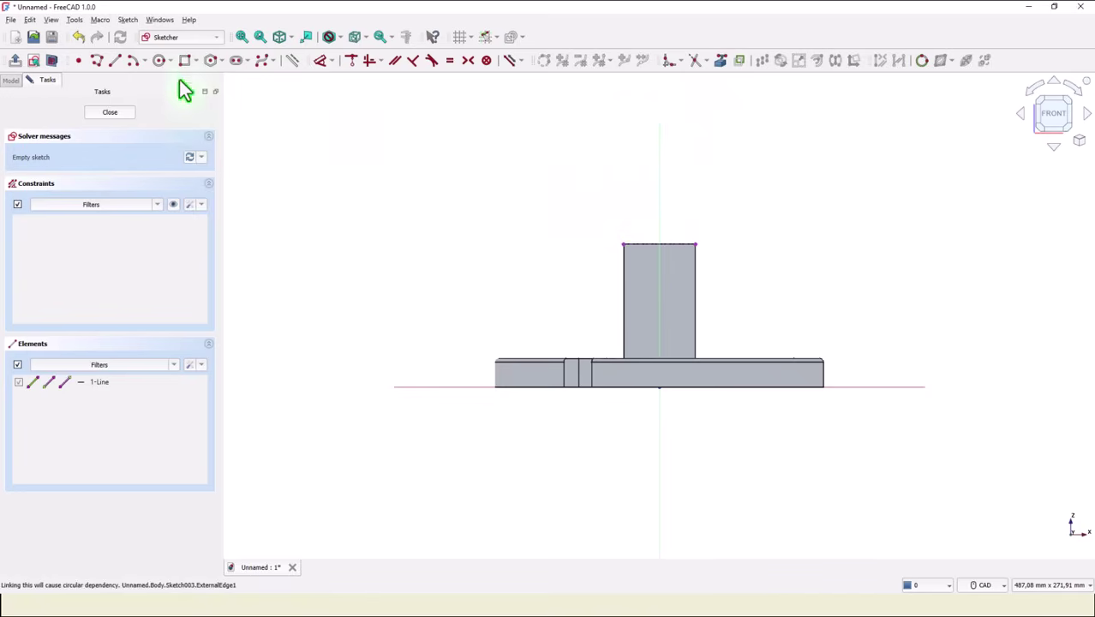
Draw a 40 mm circle centred on the projected edge's midpoint and passing through its end corner, and close the sketch.
click(159, 61)
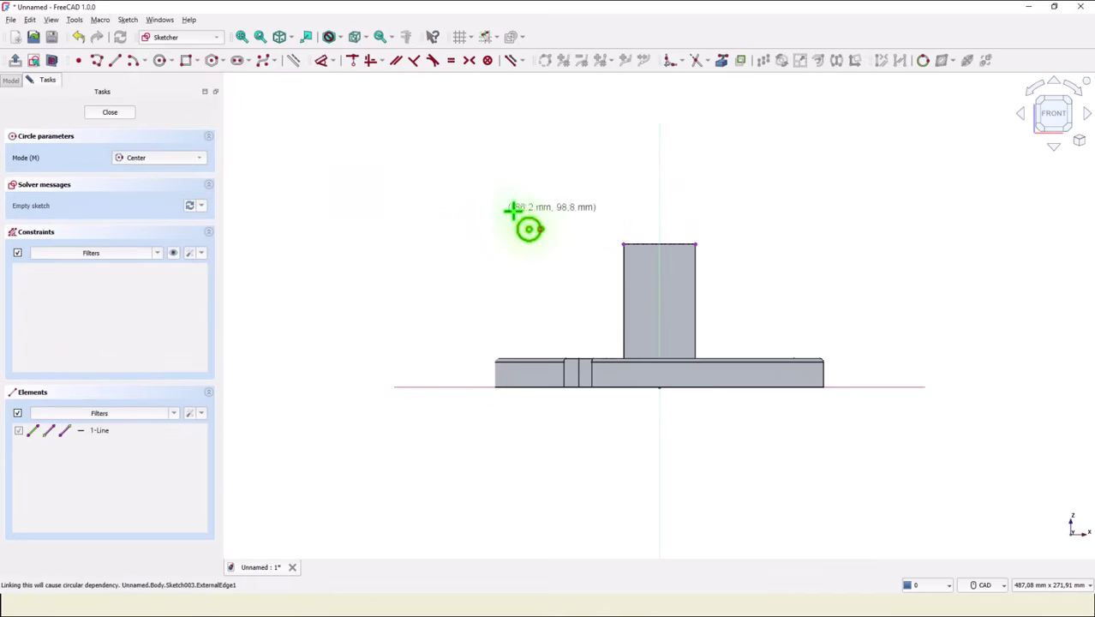
click(660, 244)
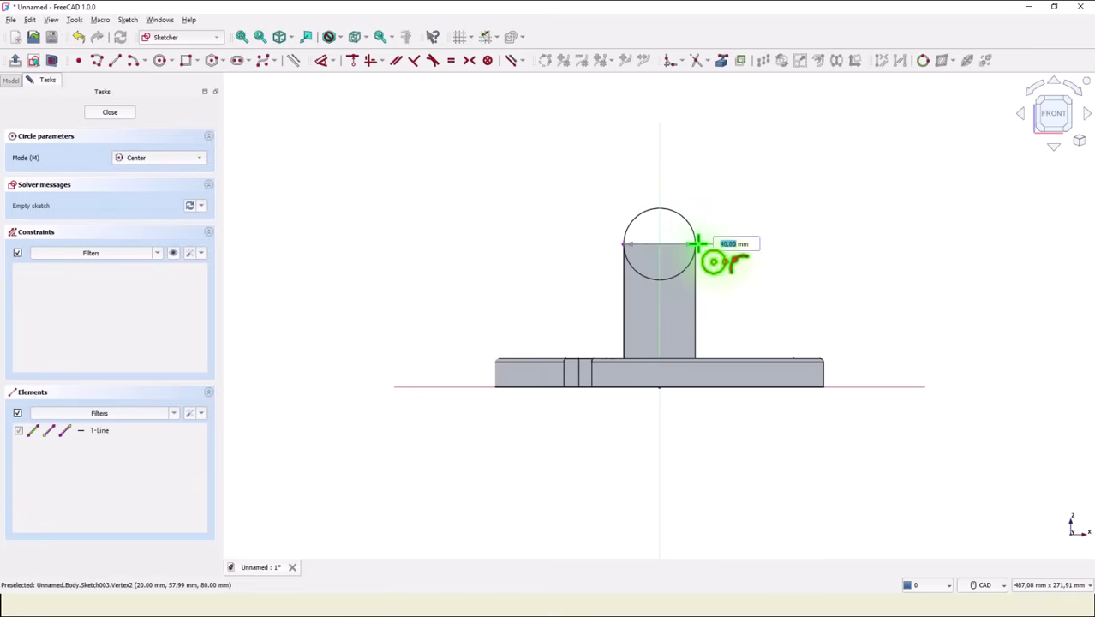
click(699, 243)
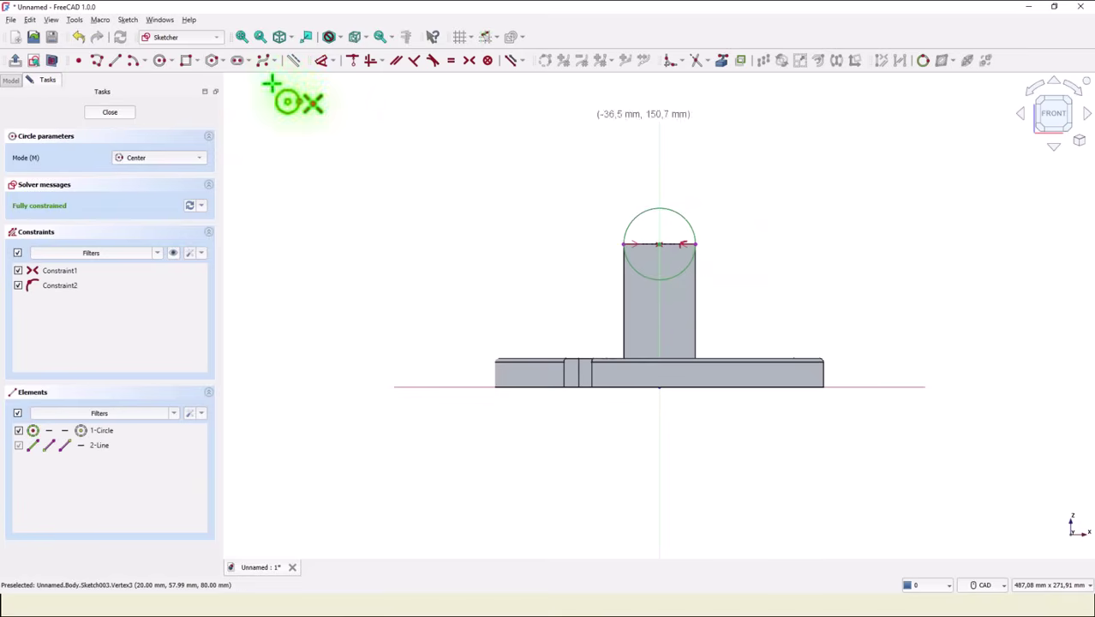
click(107, 115)
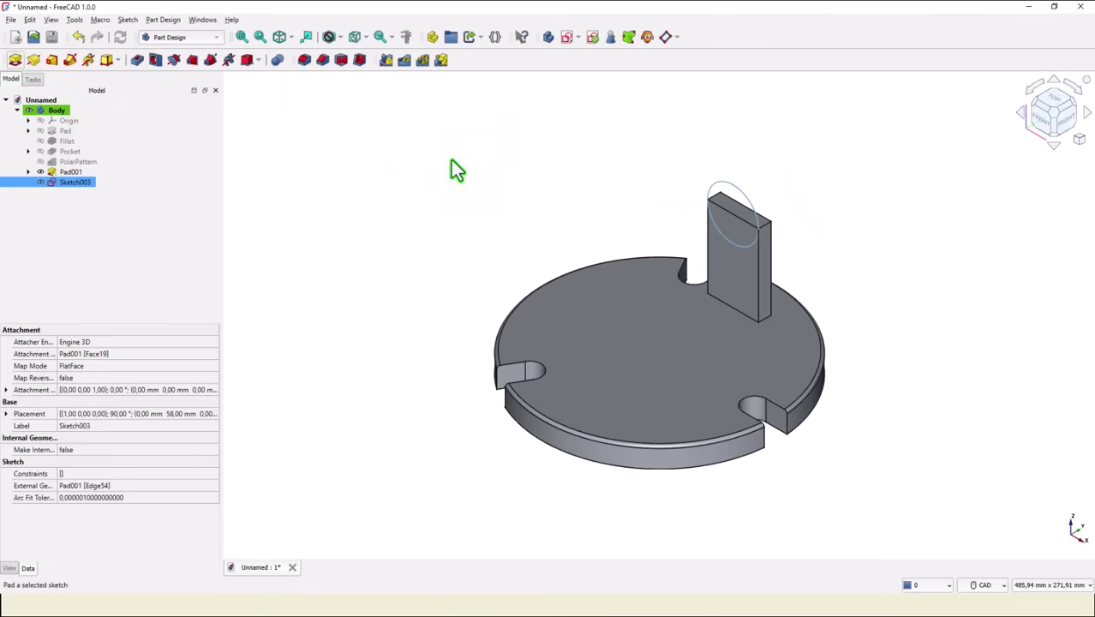
Pad the circle 60 mm in the reversed direction, outward through the upright.
click(19, 205)
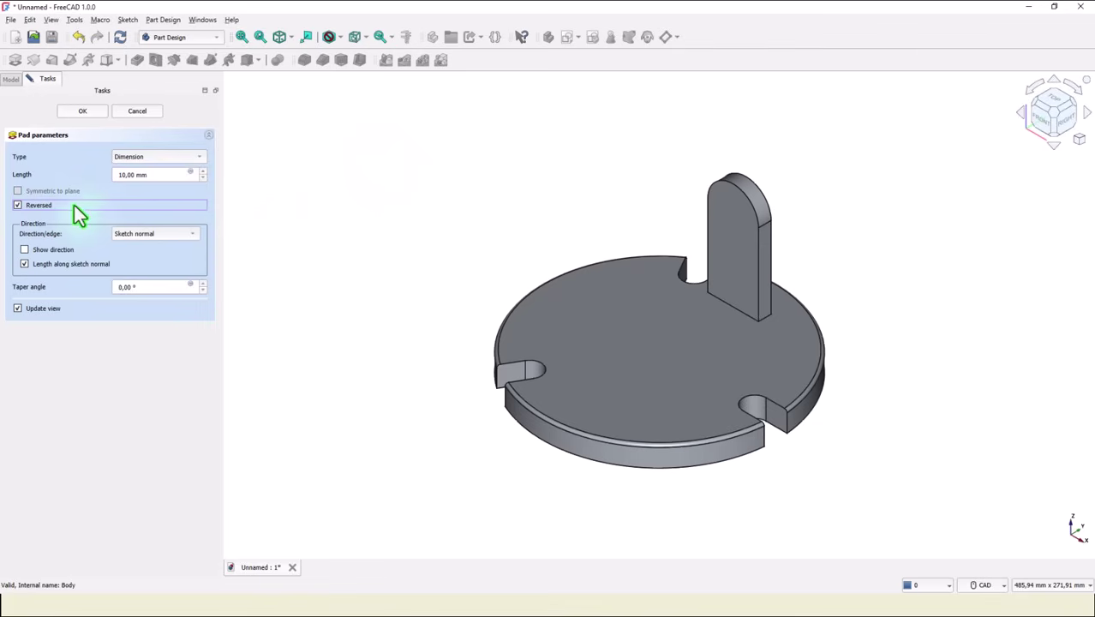
double_click(151, 175)
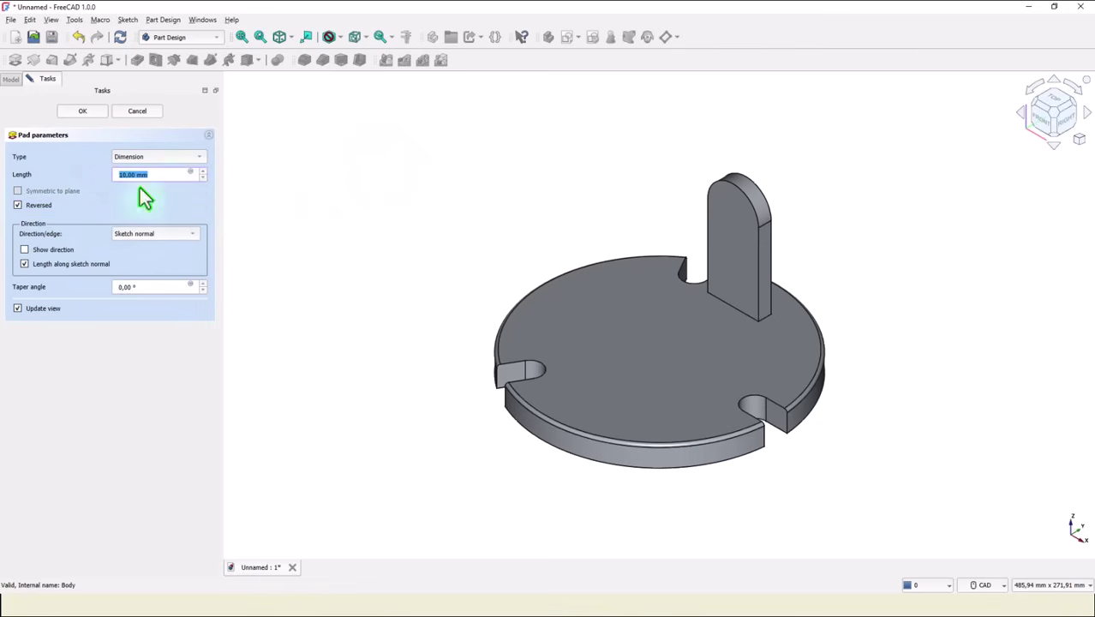
text(60)
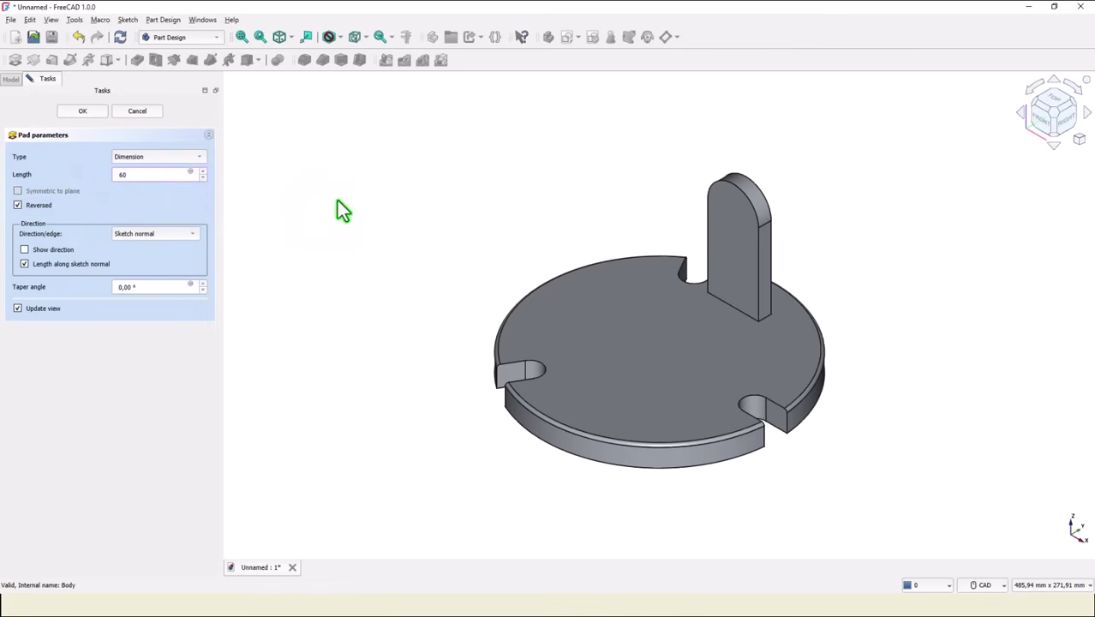
click(100, 112)
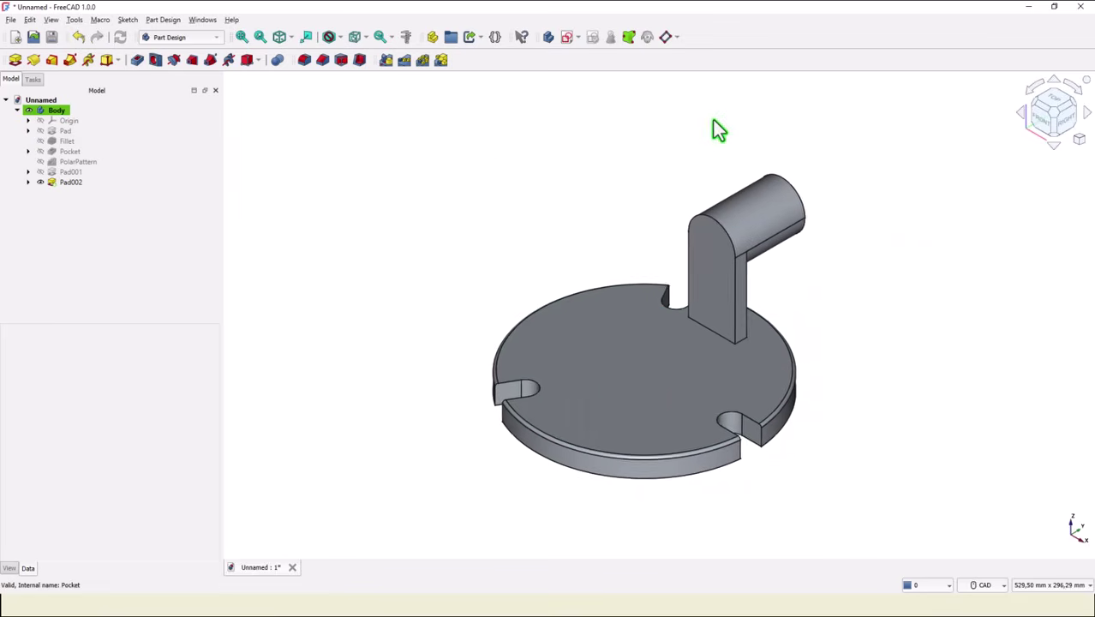
Cut a 30 mm diameter hole, Through all, from the outer end face of the horizontal cylinder.
middle_drag(714, 121, 780, 307)
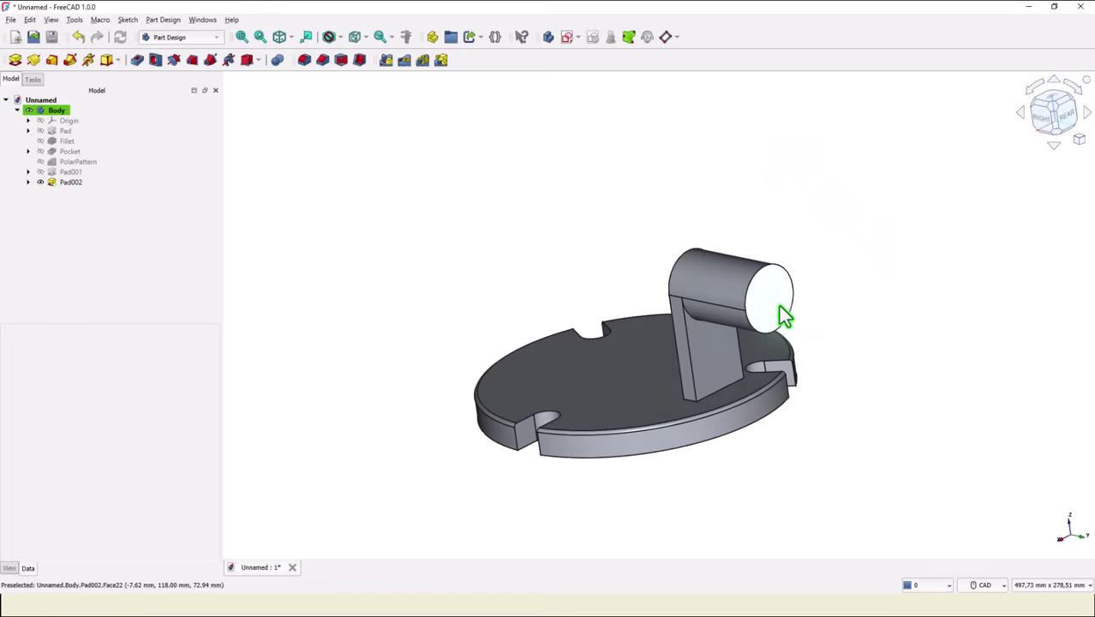
click(784, 314)
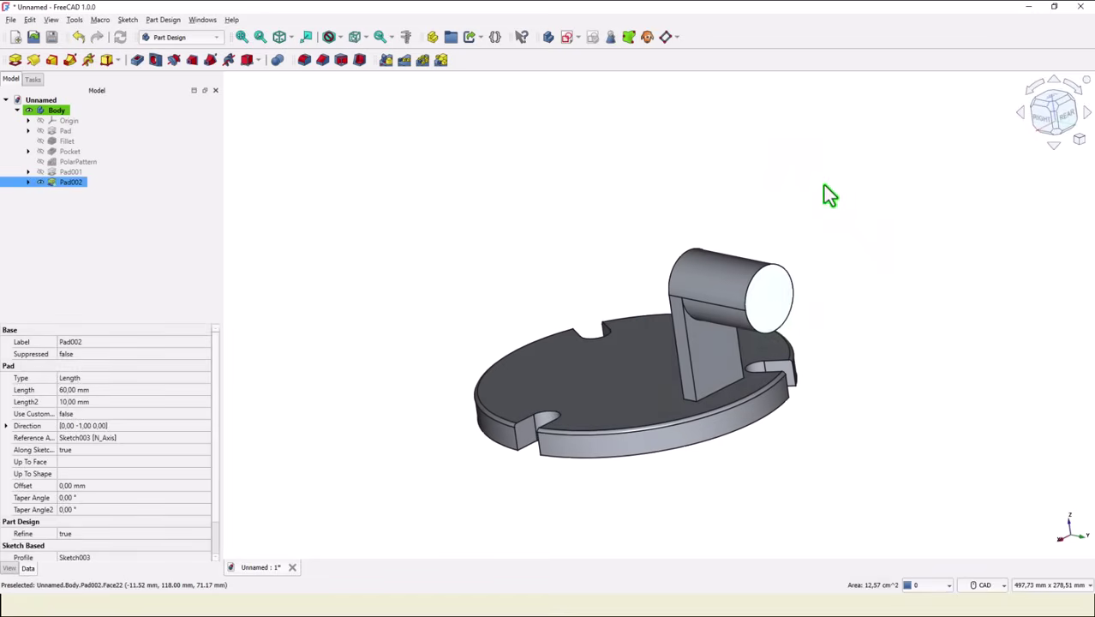
click(156, 62)
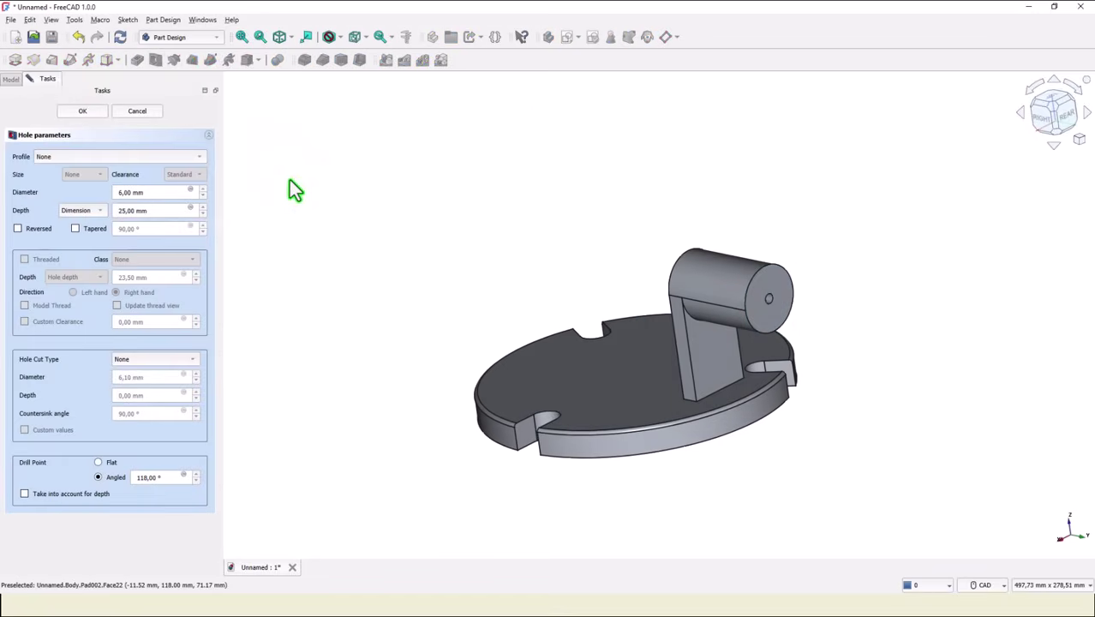
drag(164, 193, 62, 197)
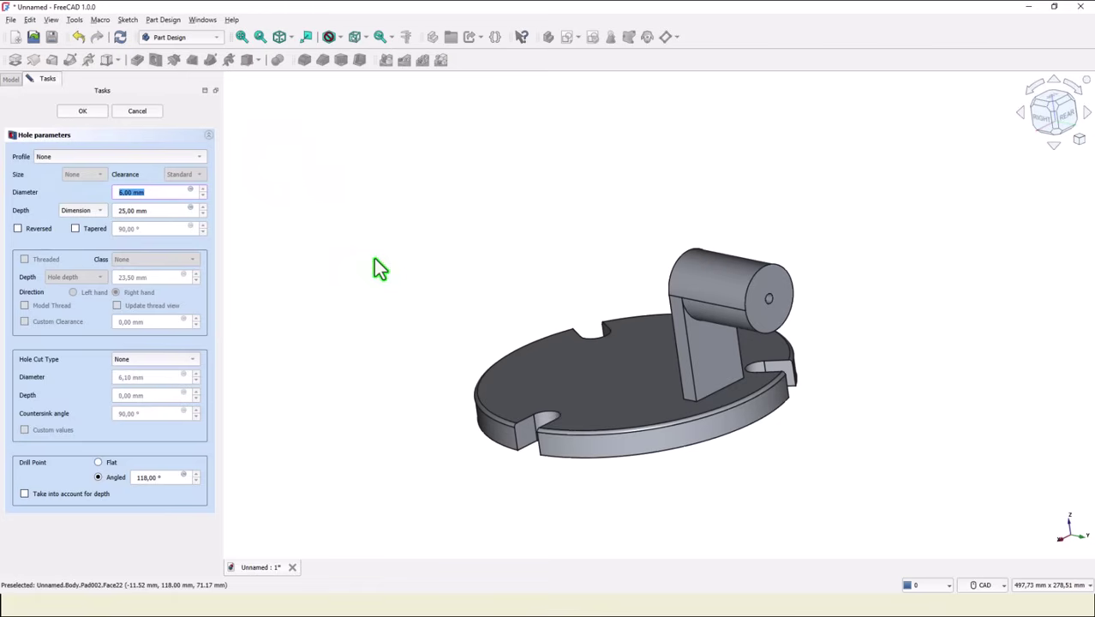
text(30)
click(101, 210)
click(94, 225)
middle_drag(459, 241, 575, 242)
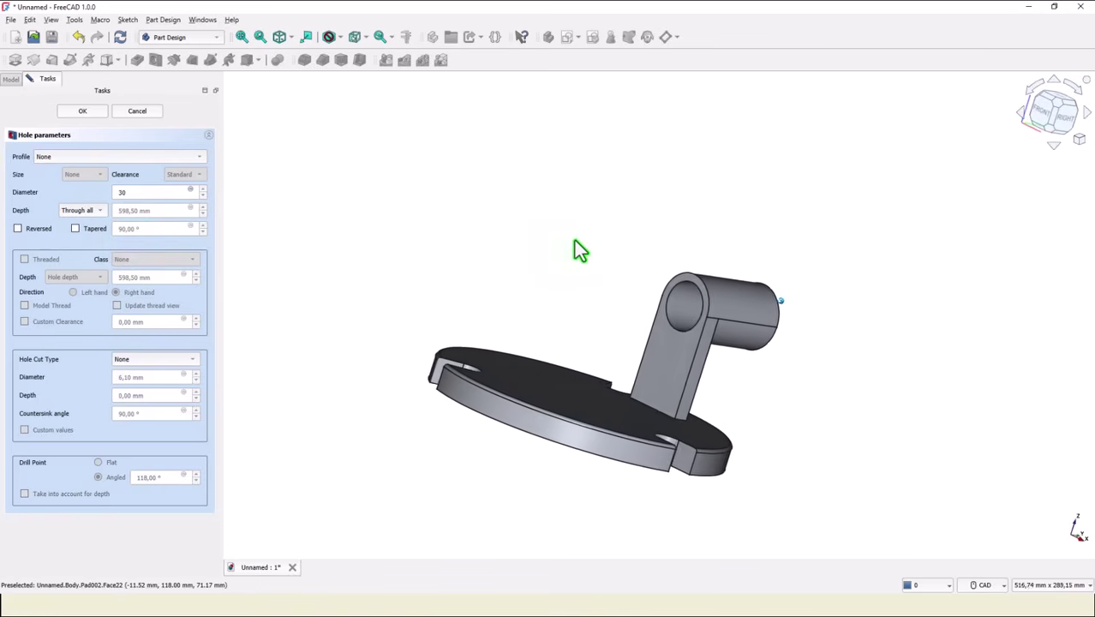
key(0)
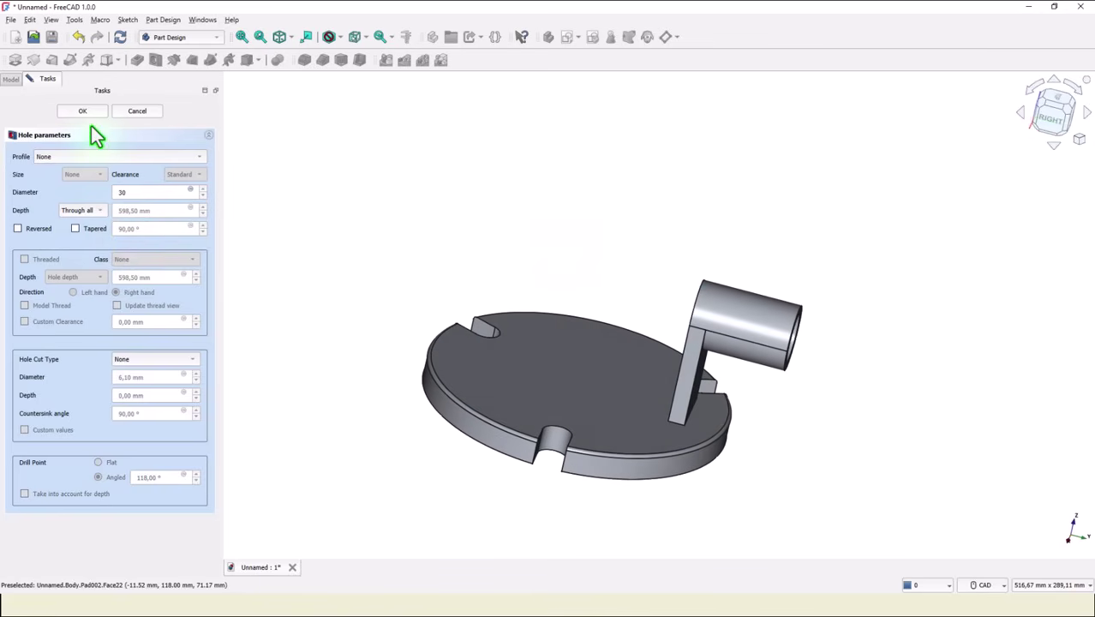
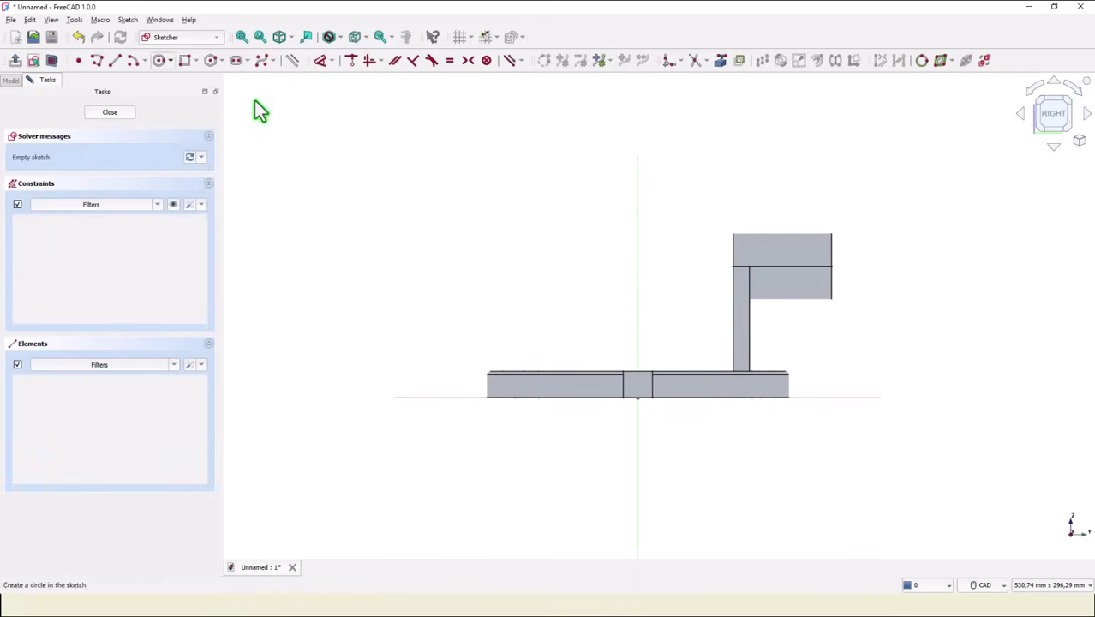
Project the upright's inner vertical edge and the disc's top edge as external geometry into the YZ-plane sketch.
click(723, 60)
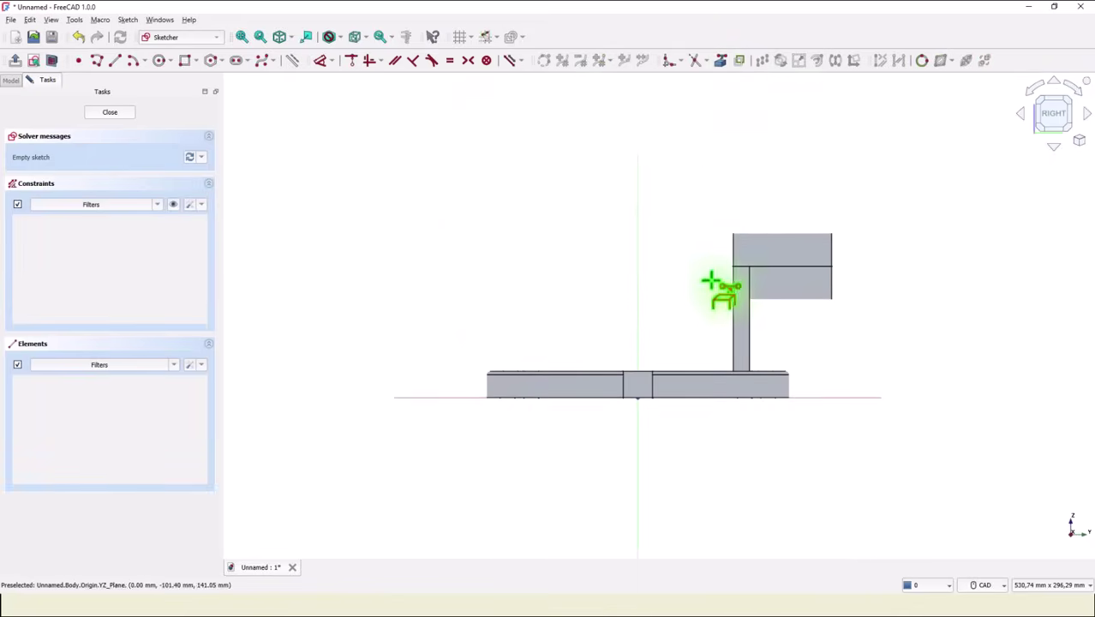
click(732, 347)
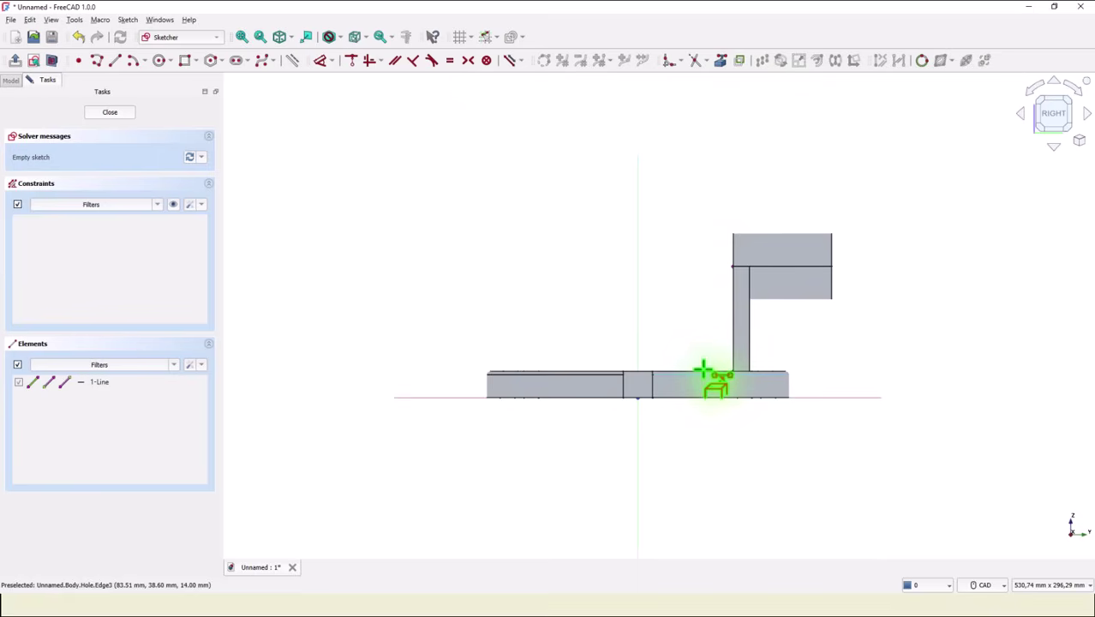
scroll(702, 368, up, 1)
scroll(703, 370, up, 2)
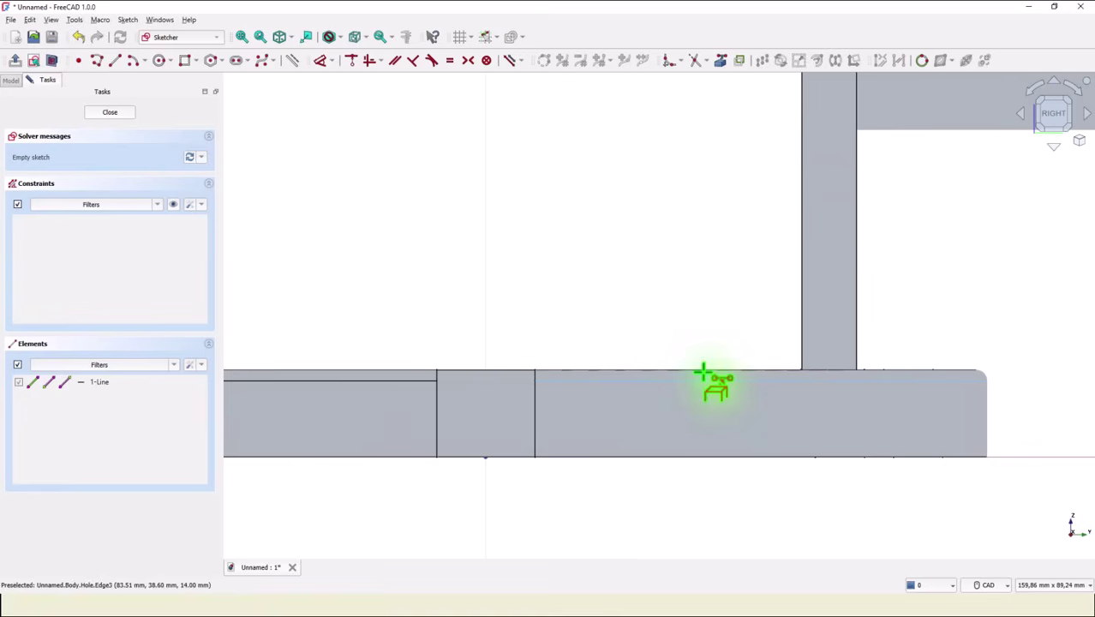
click(704, 370)
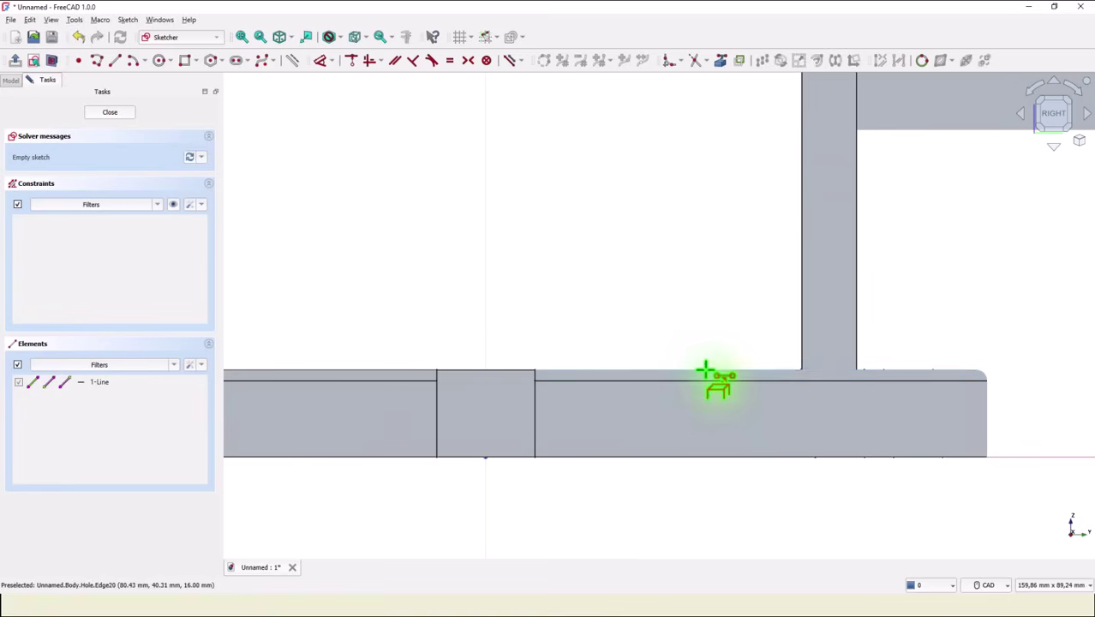
click(704, 372)
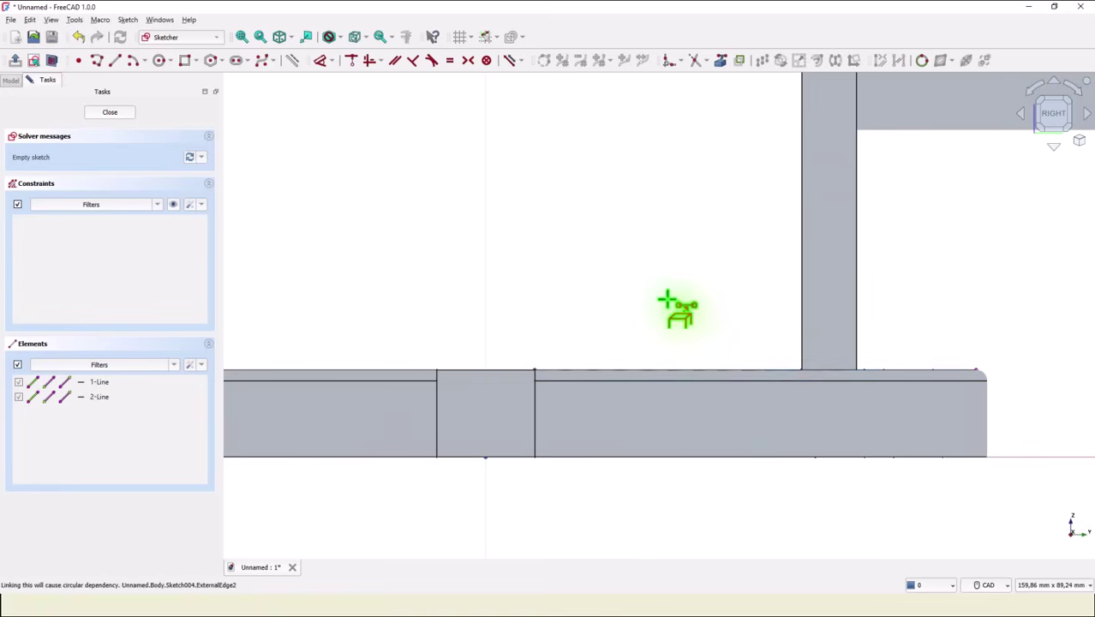
Draw a closed triangular rib profile between the disc's top and the upright's inner edge, starting about 32 mm from the vertical axis.
click(98, 61)
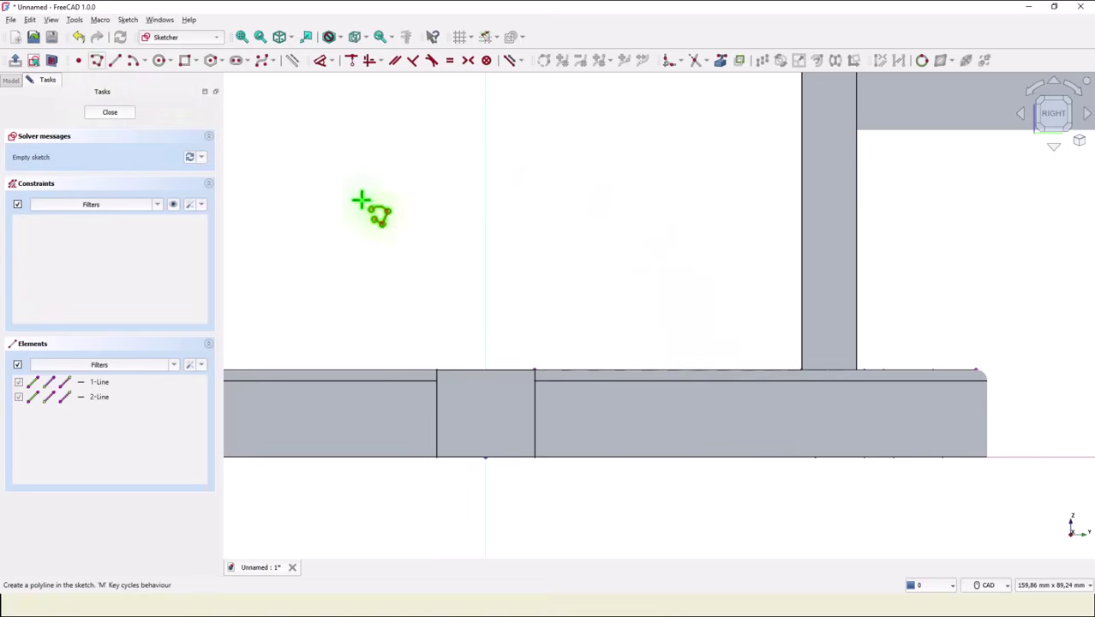
click(660, 370)
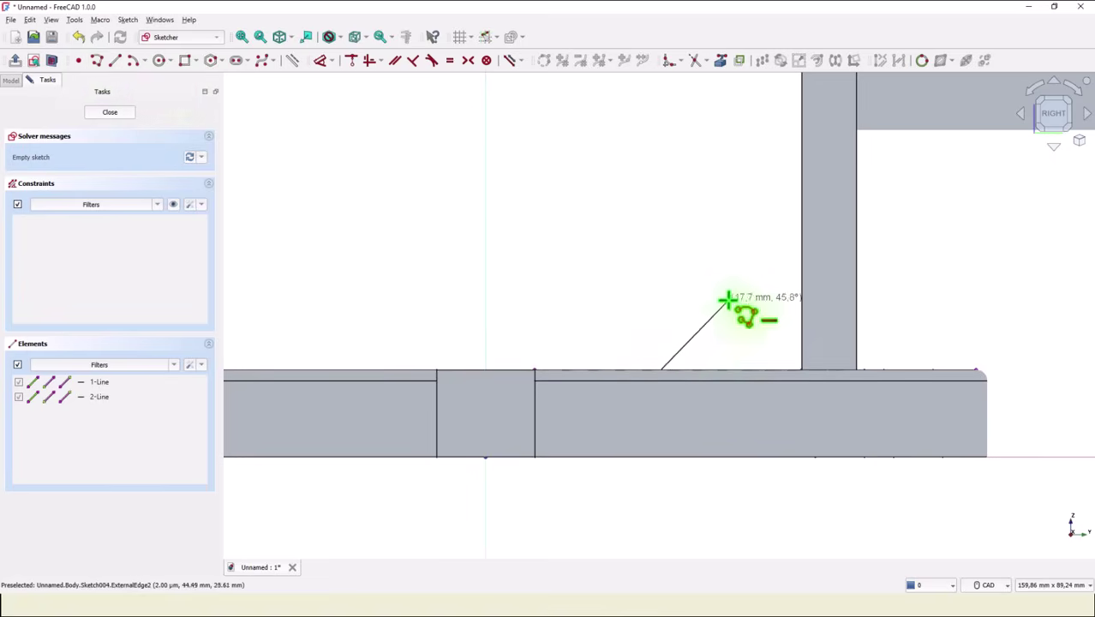
click(801, 163)
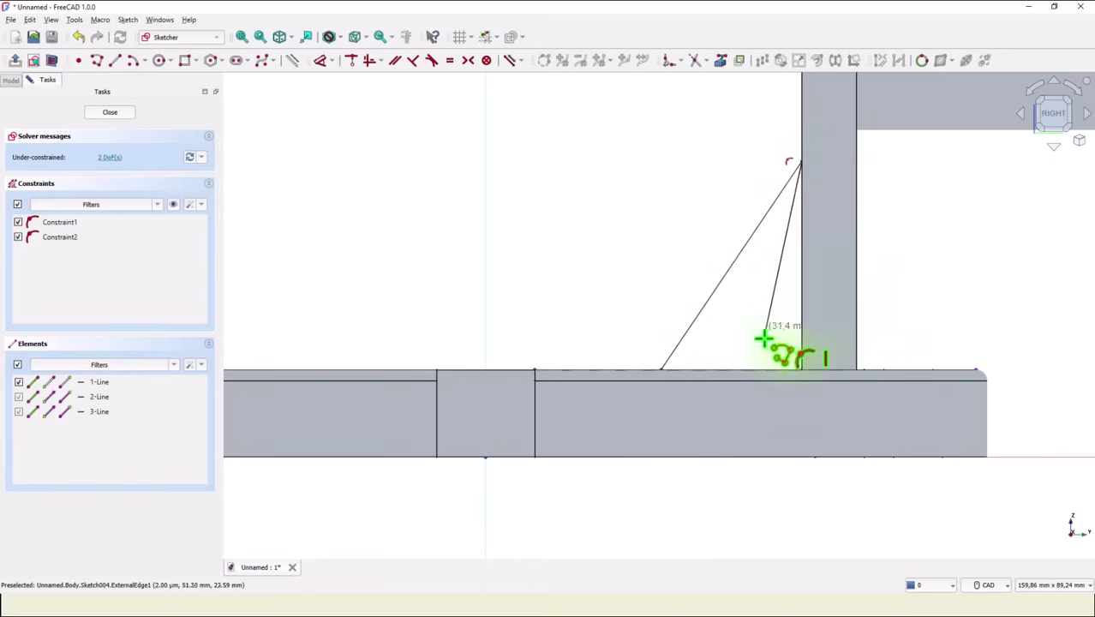
click(800, 370)
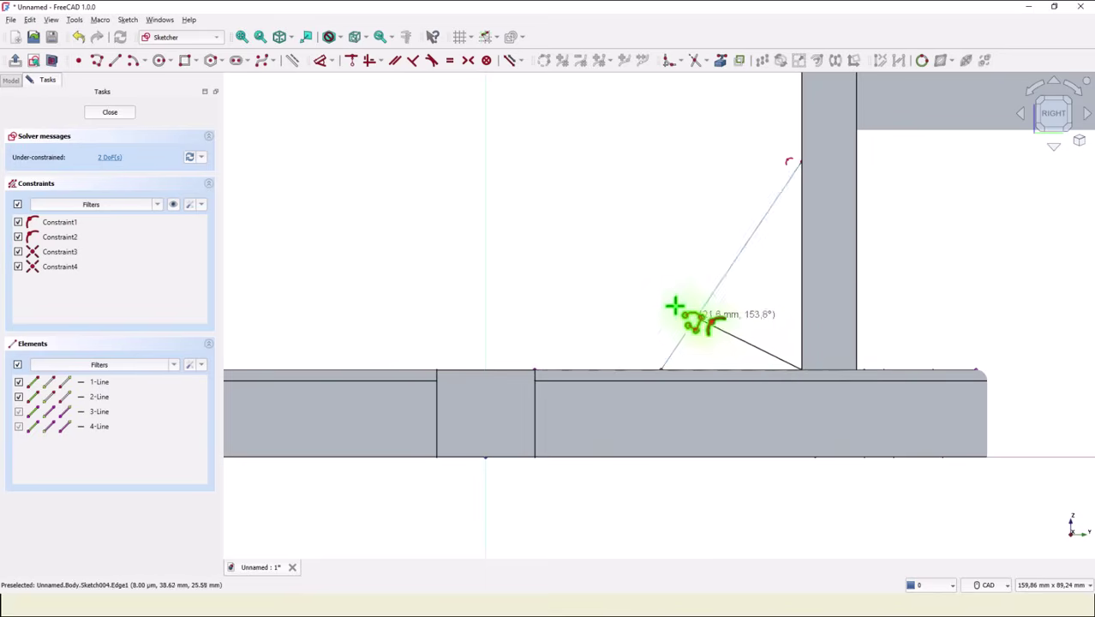
click(663, 372)
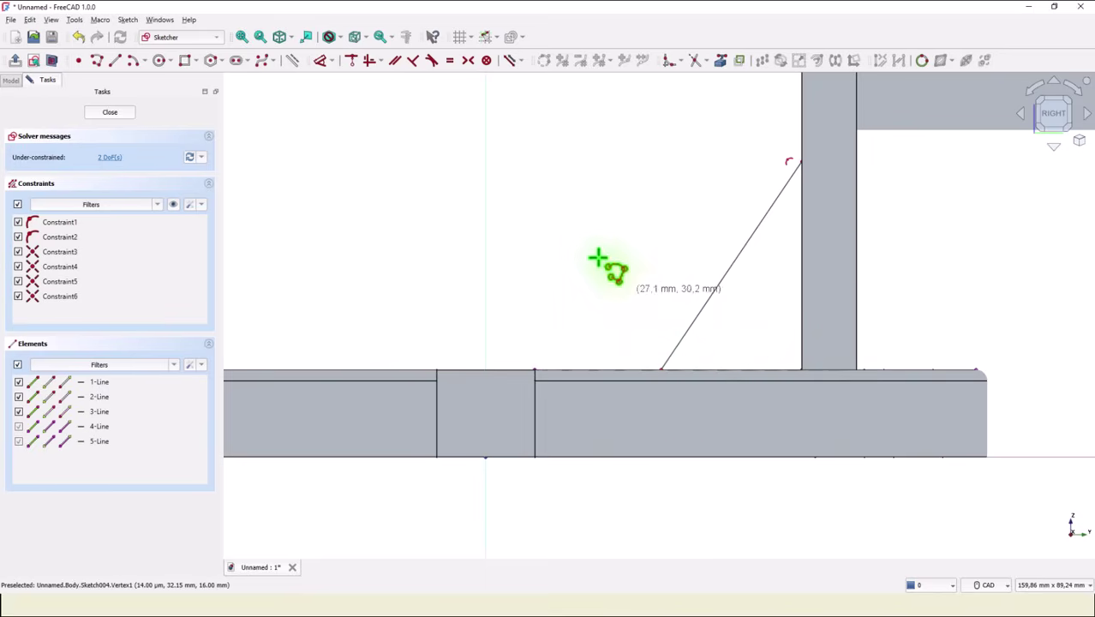
right_click(526, 198)
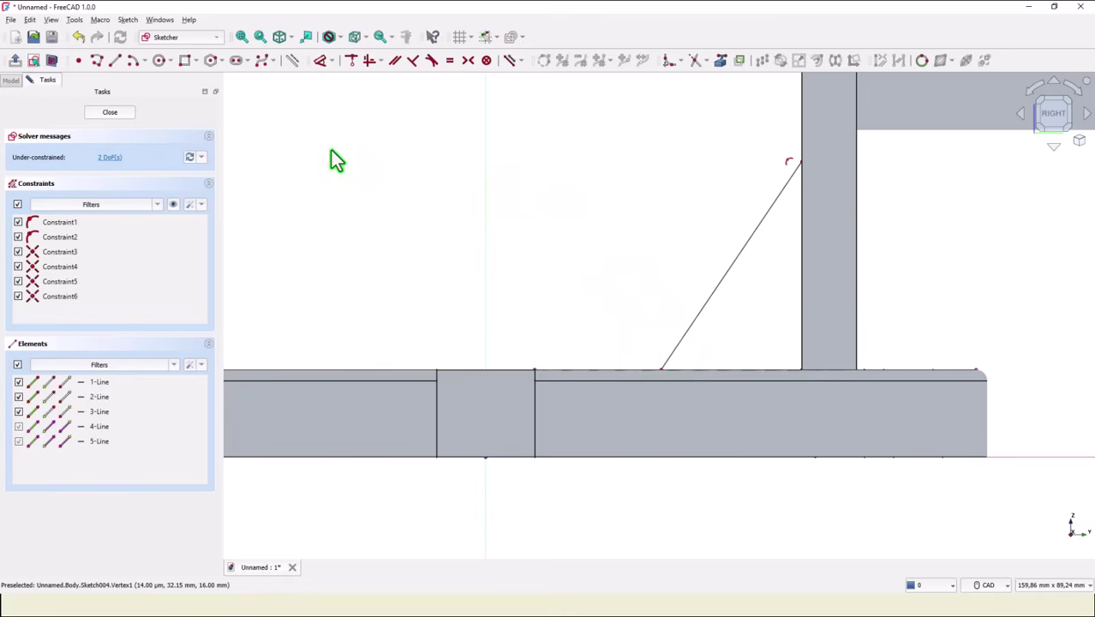
Dimension the triangular rib profile 40 mm high above the disc's top and 25 mm wide from the upright's inner edge.
click(319, 62)
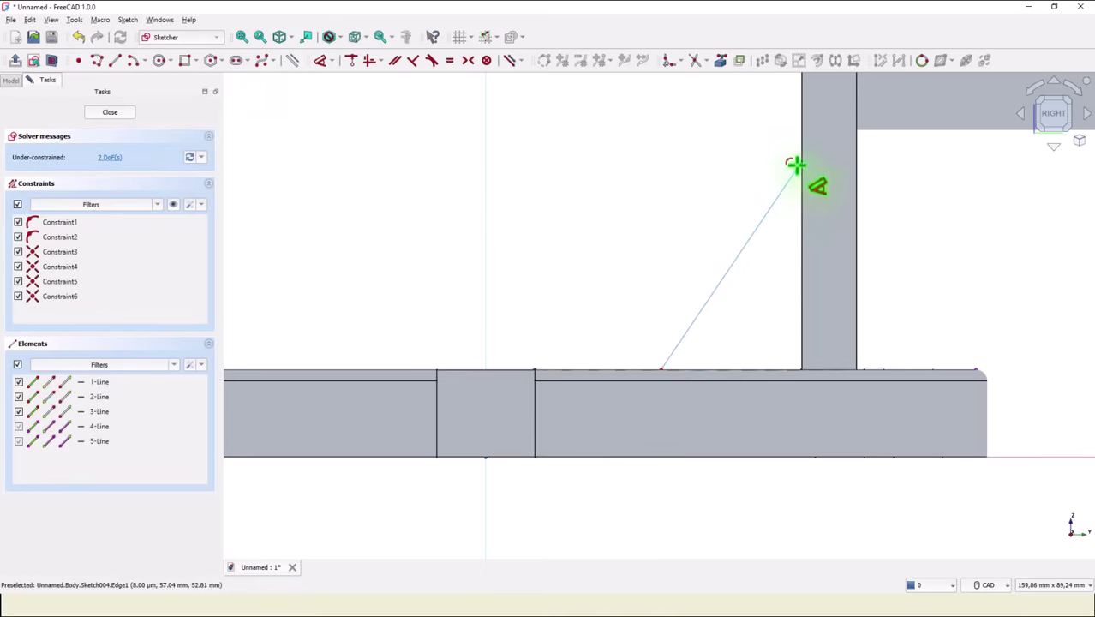
click(783, 199)
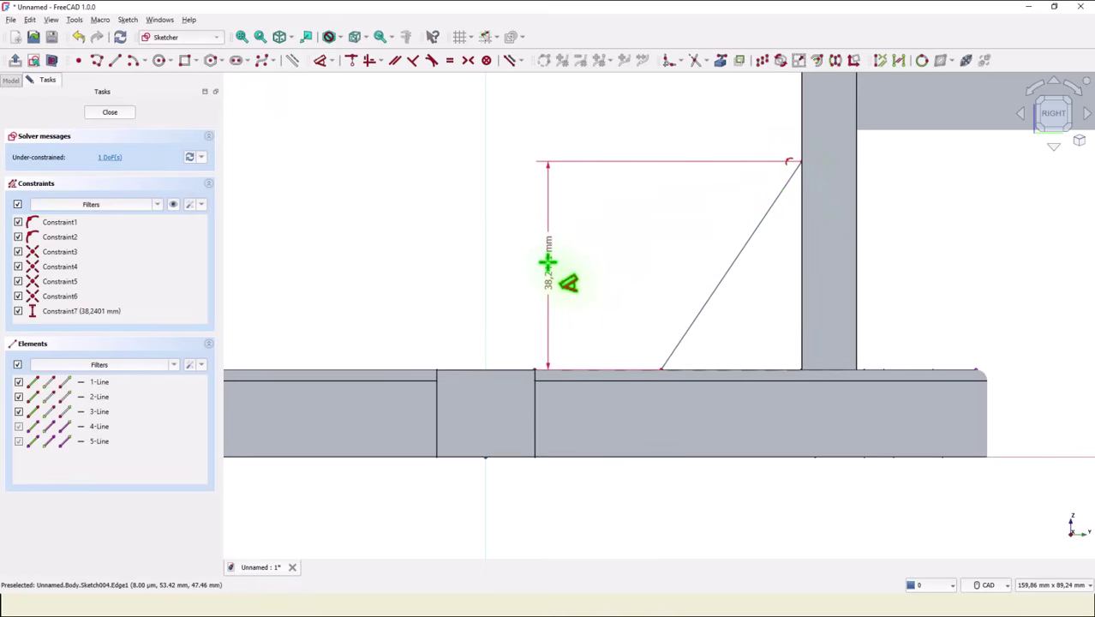
click(570, 270)
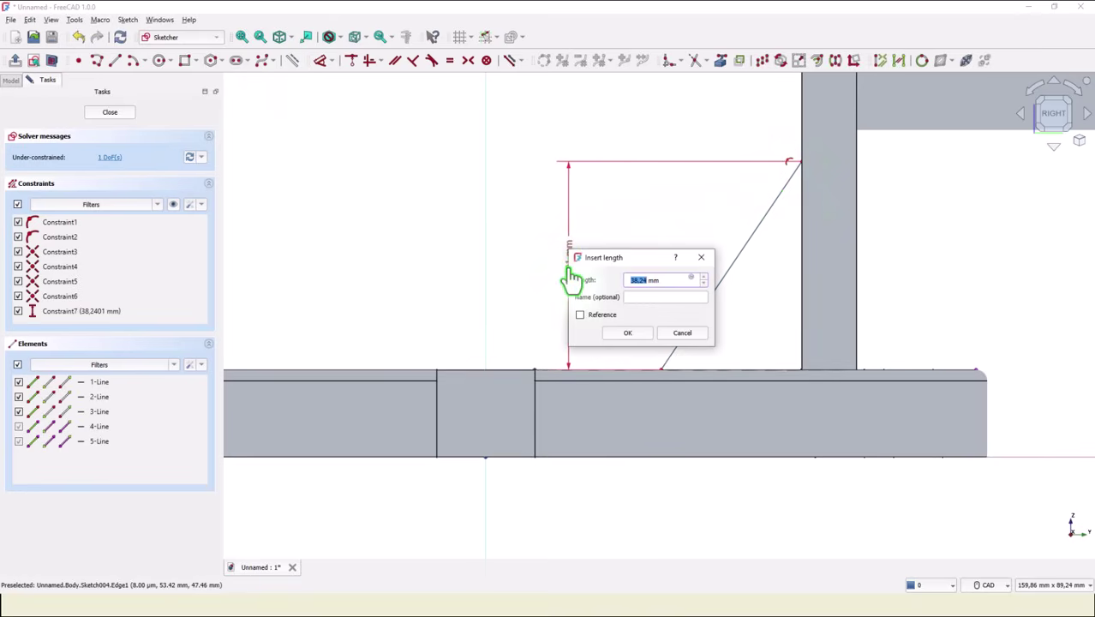
text(4)
key(Return)
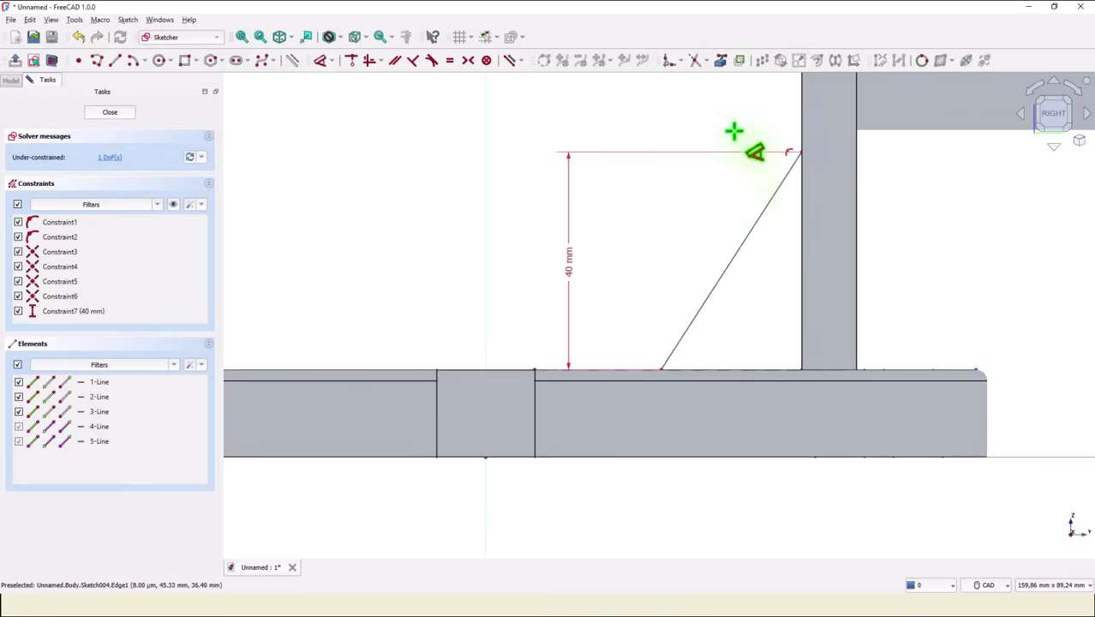
click(705, 305)
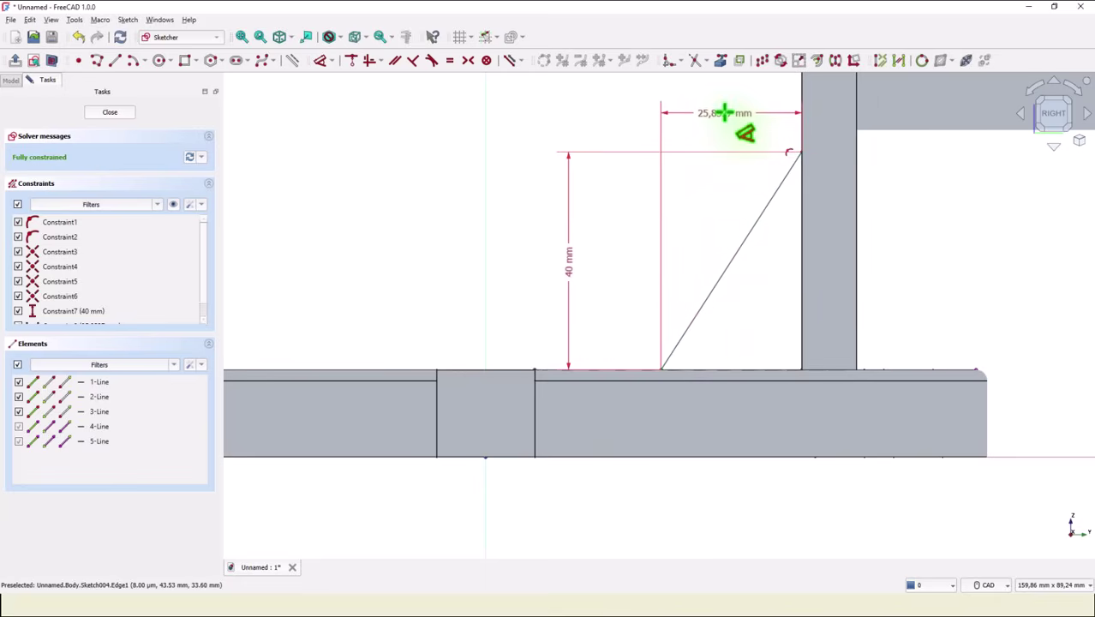
click(724, 113)
text(25)
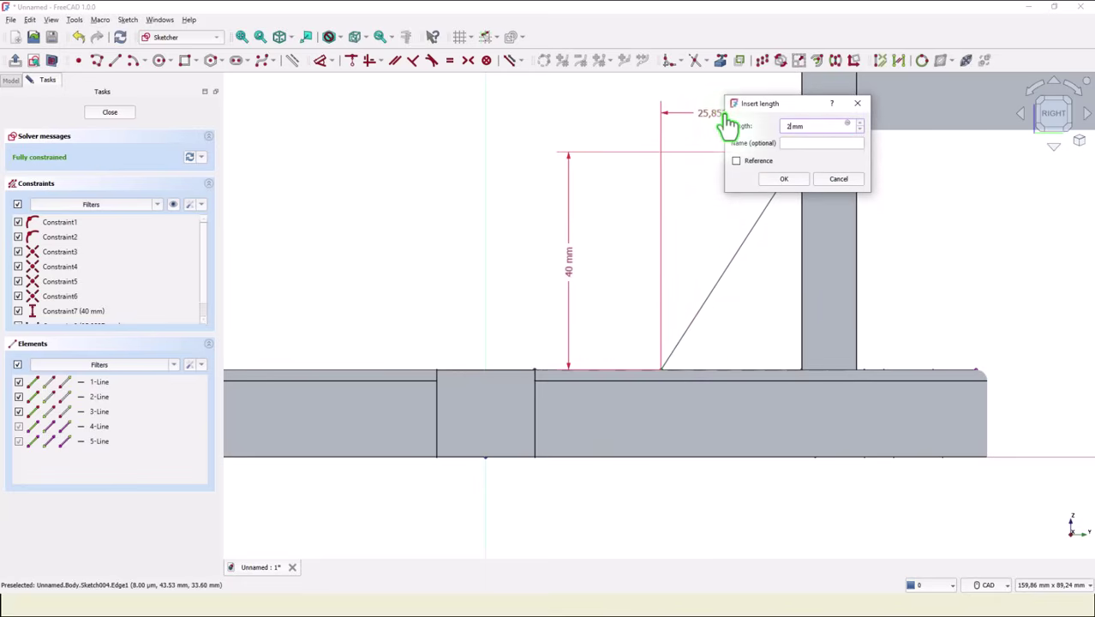
key(Return)
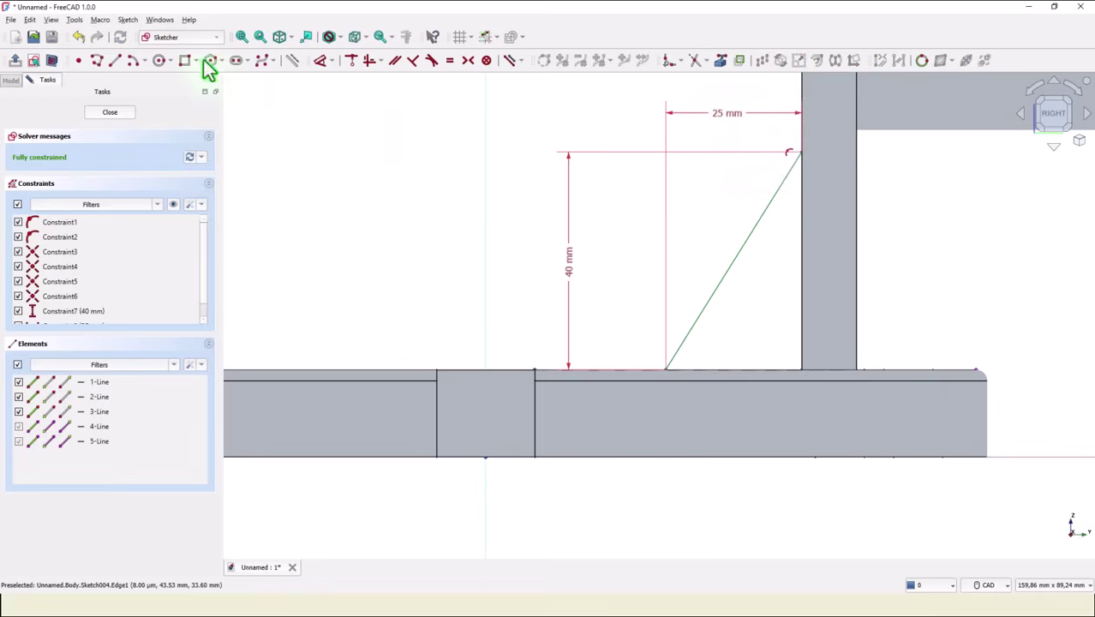
Finish the rib sketch and pad it 8 mm, symmetric to the sketch plane.
click(125, 112)
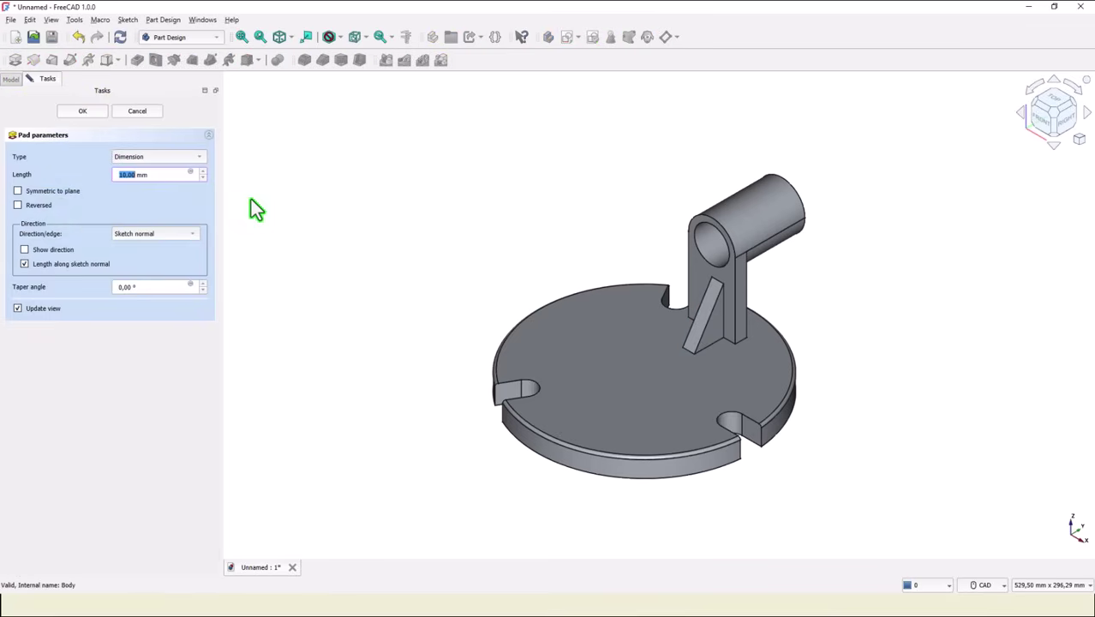
click(18, 192)
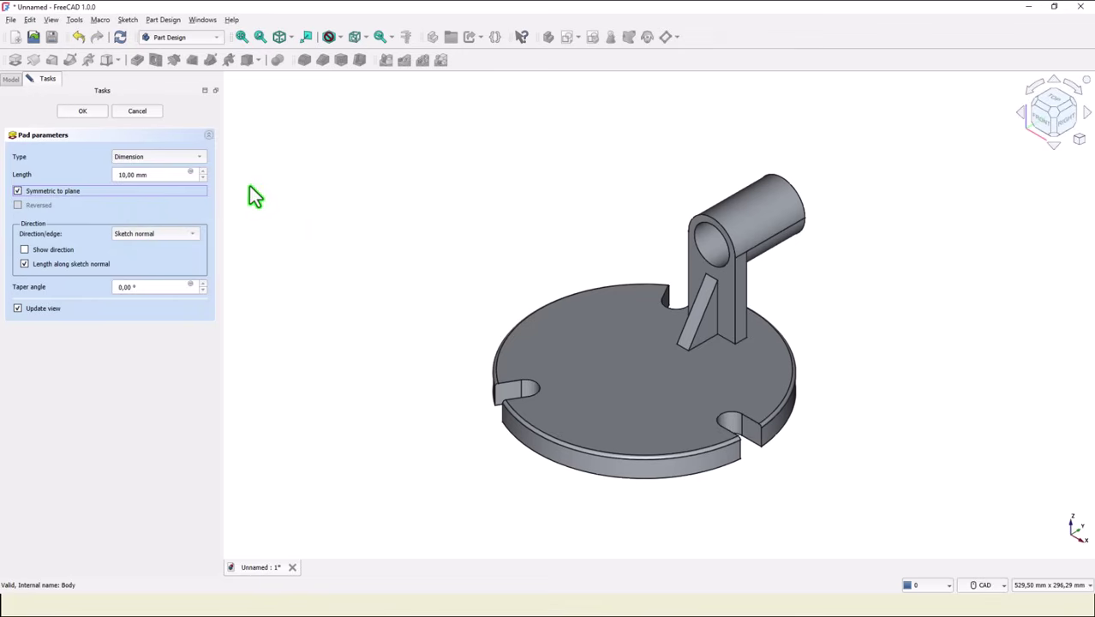
drag(150, 175, 77, 175)
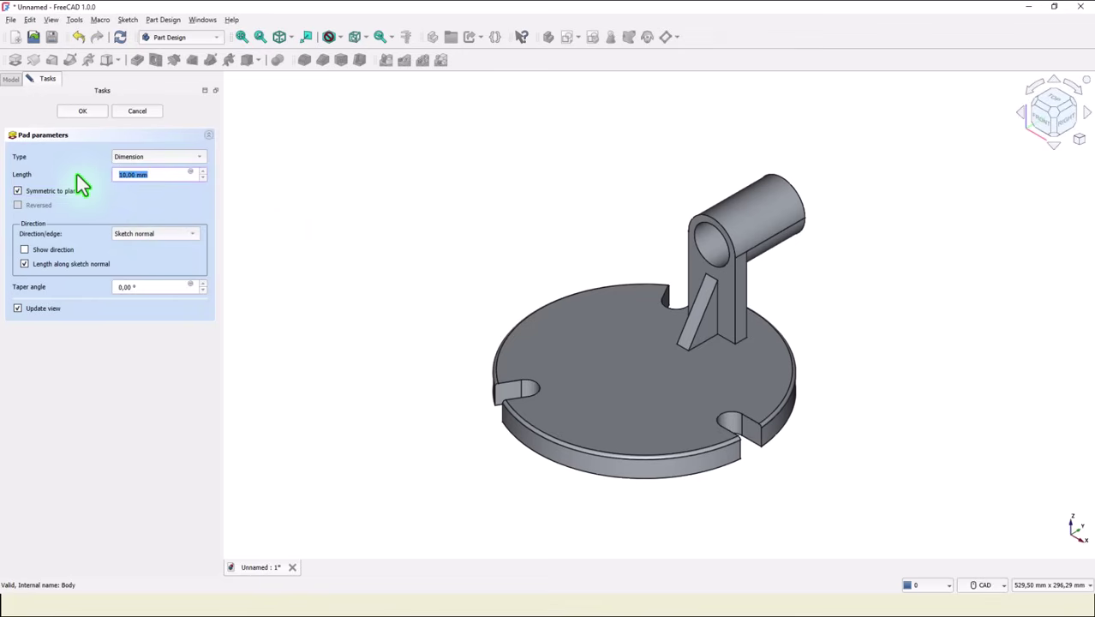
text(8)
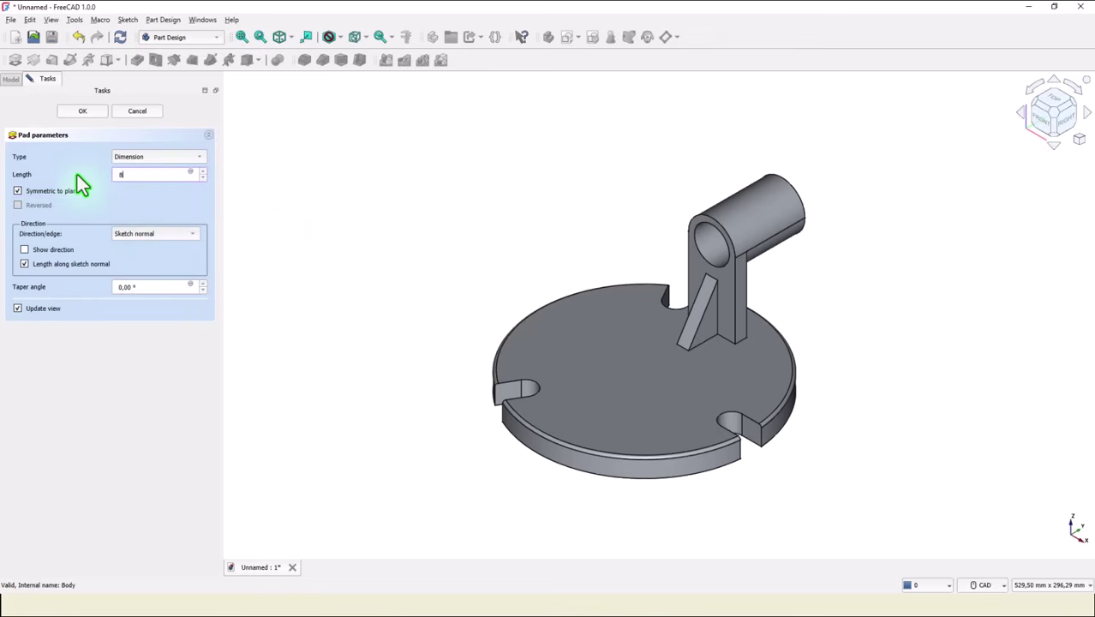
click(88, 112)
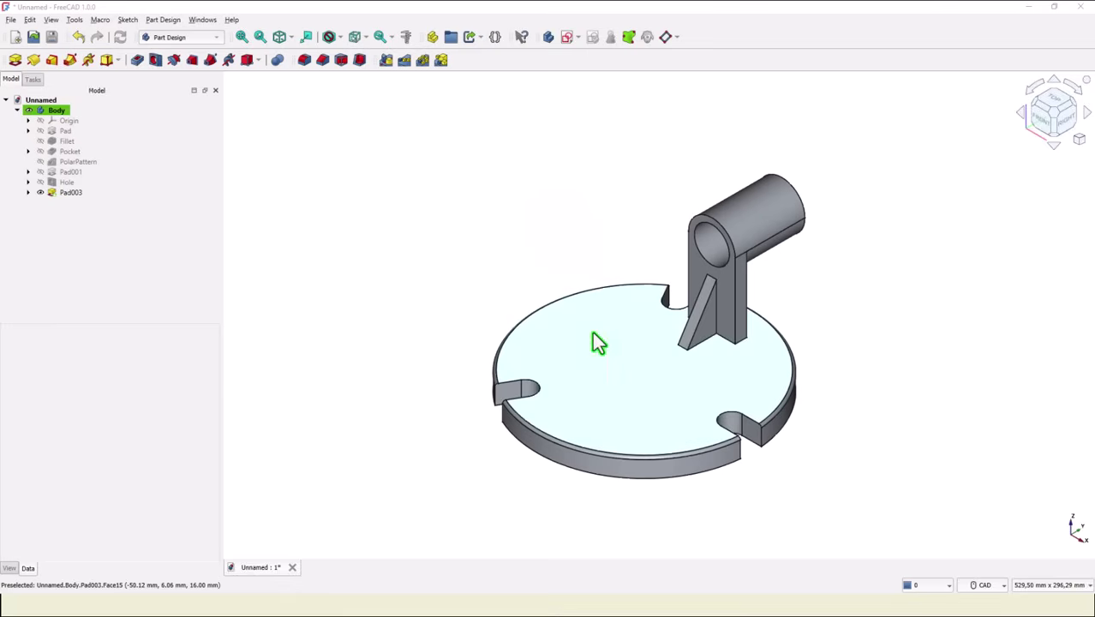
Create a datum plane attached to the disc's top face, offset 80-16+40/2 mm in the z-direction.
click(592, 333)
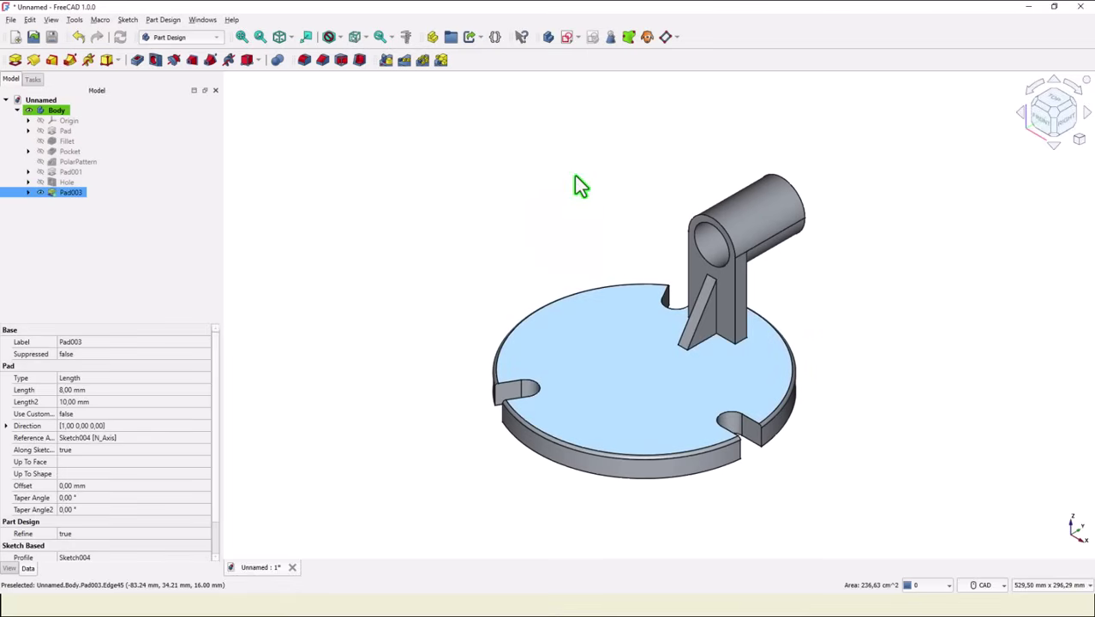
click(665, 37)
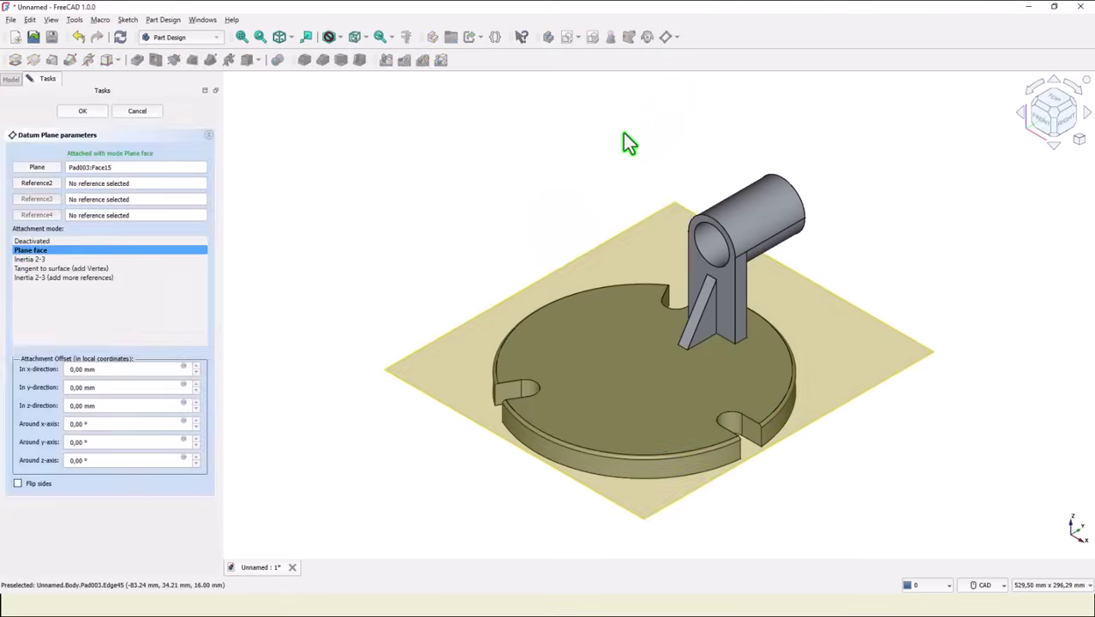
triple_click(66, 410)
text(80-16+40/2)
key(Return)
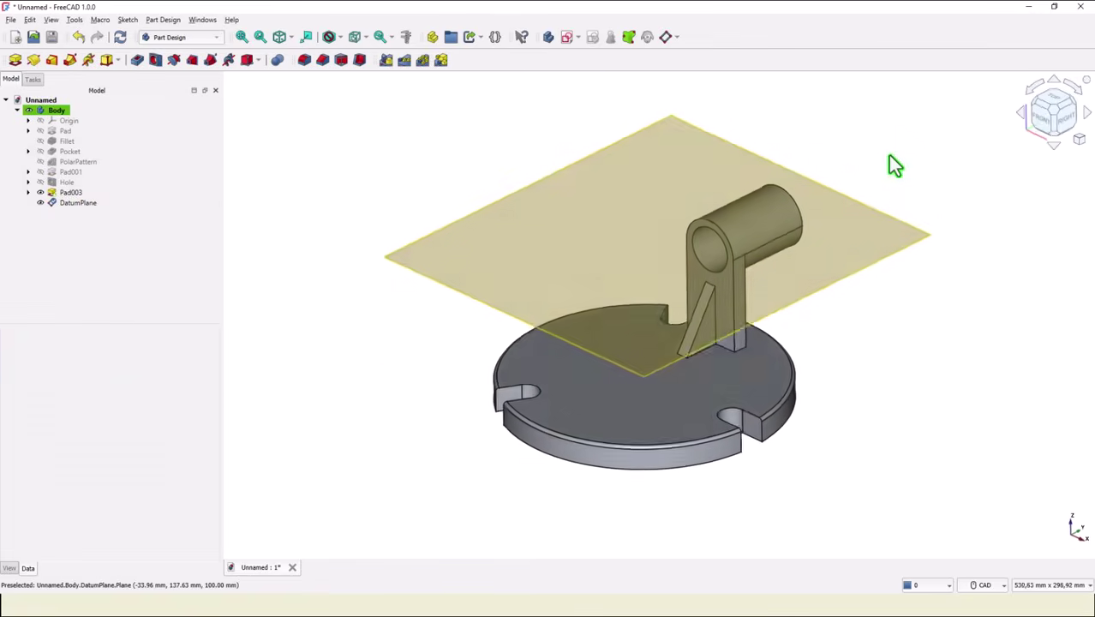
Start a sketch on the datum plane and draw a small circle centred on the vertical axis, about 83 mm from the origin.
middle_drag(889, 156, 643, 167)
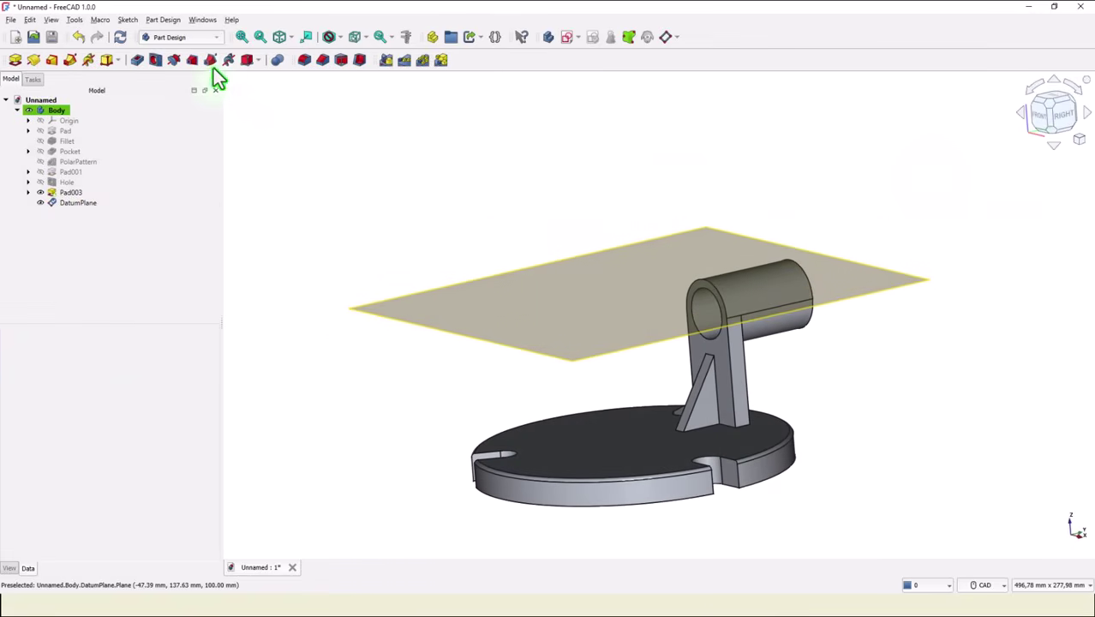
click(279, 37)
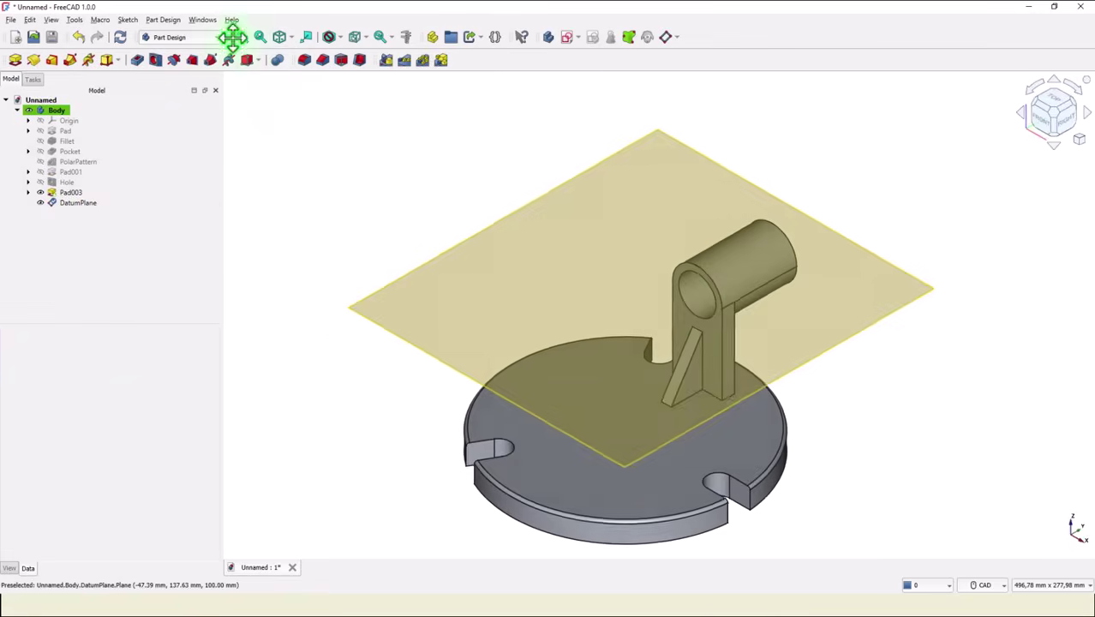
click(243, 38)
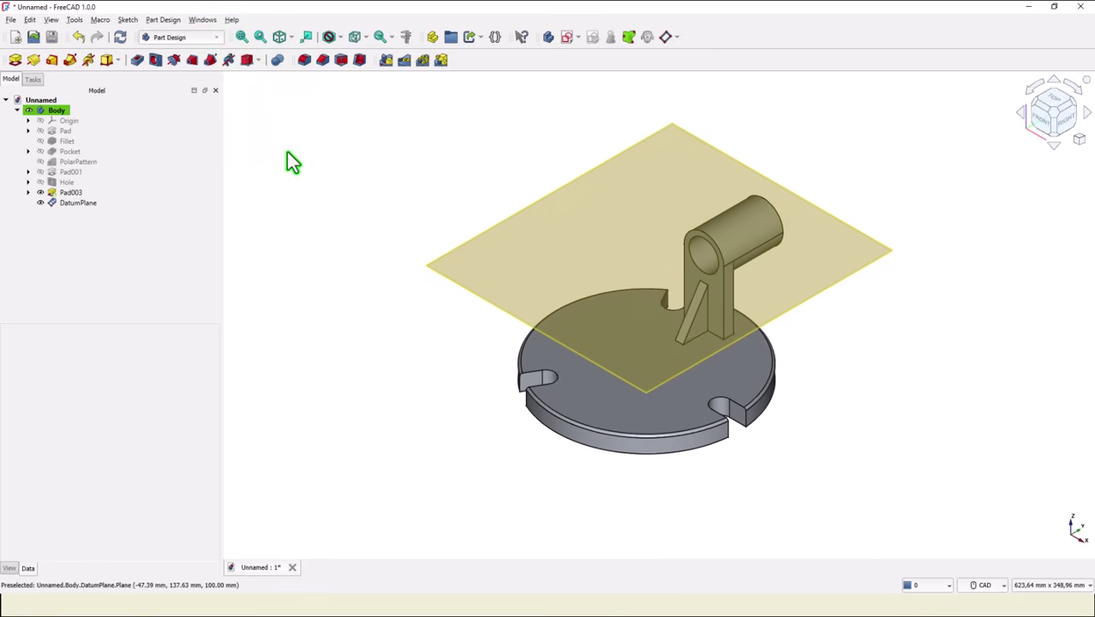
click(566, 189)
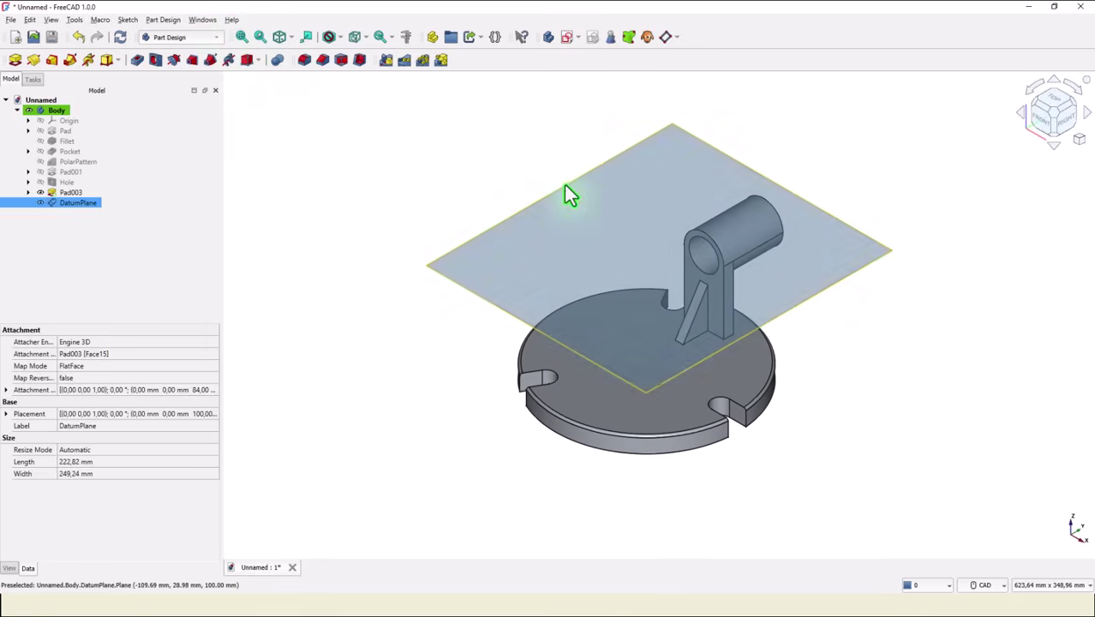
click(570, 38)
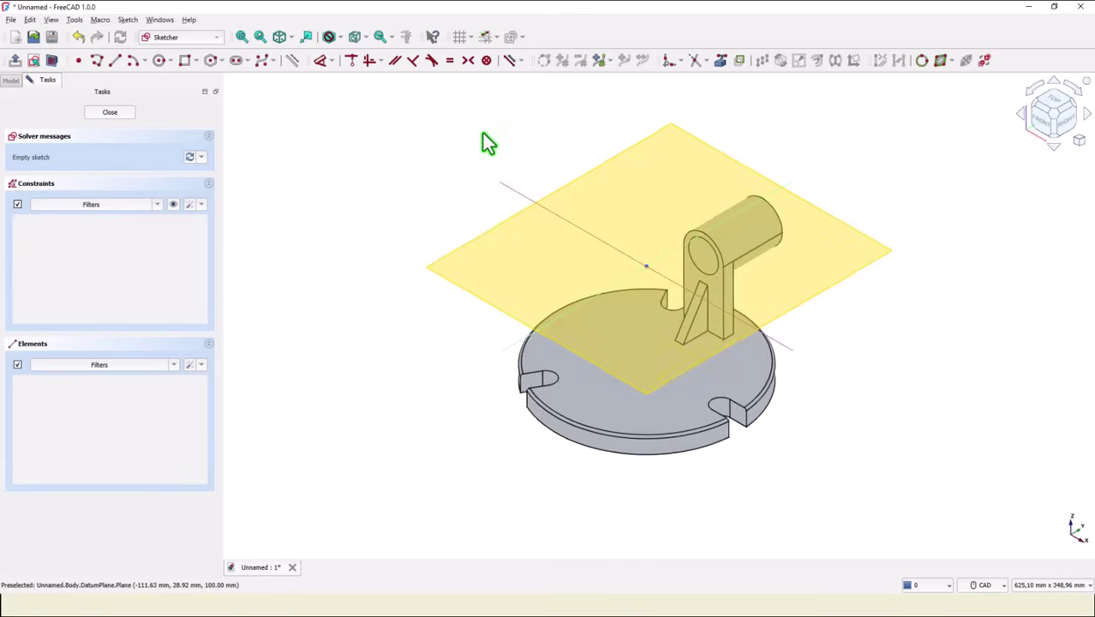
click(158, 60)
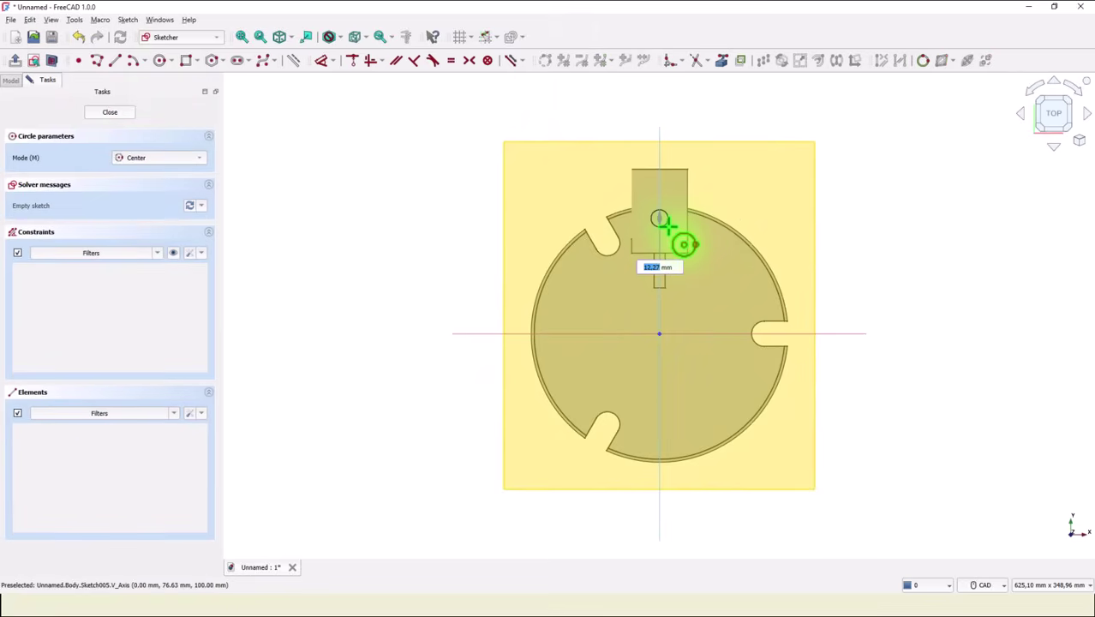
click(659, 217)
click(663, 217)
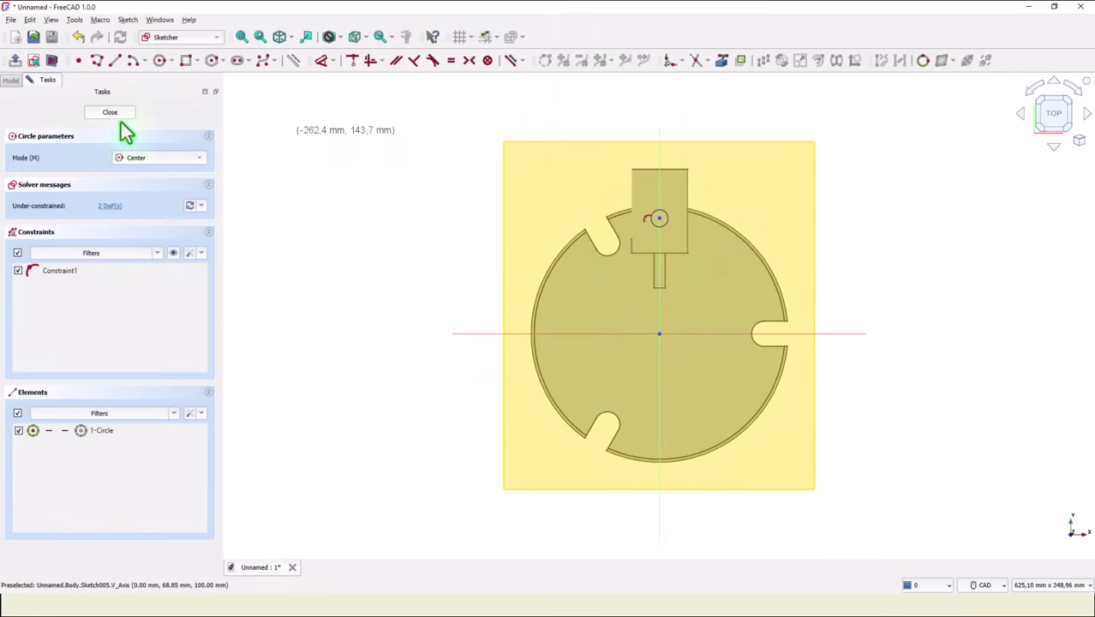
right_click(298, 163)
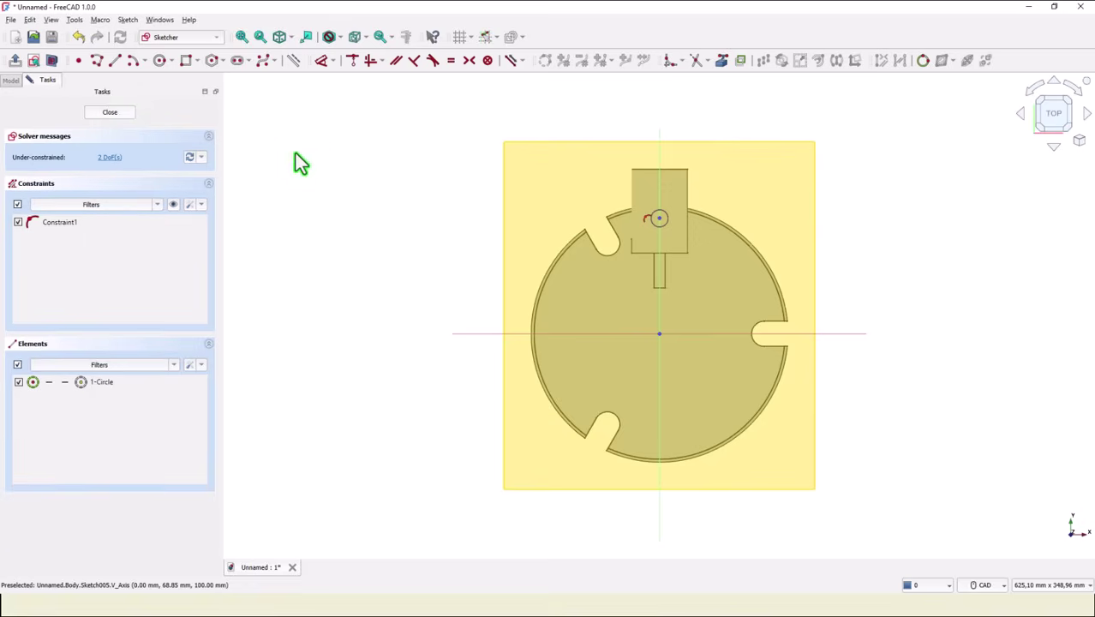
Hide the datum plane and return to the circle sketch's editing tasks.
click(11, 80)
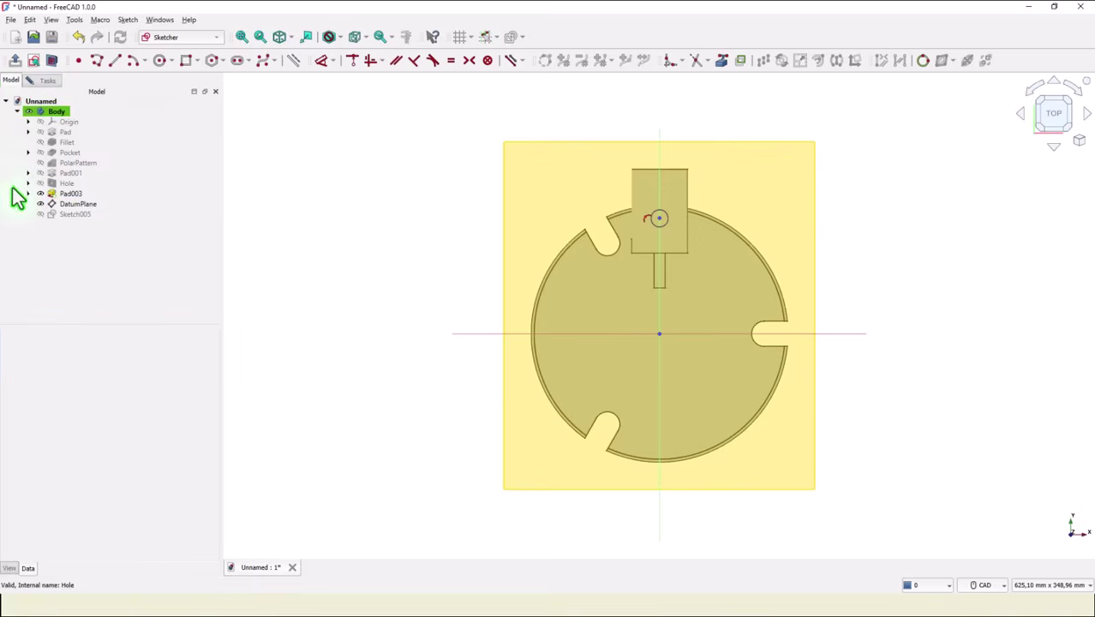
click(48, 215)
click(51, 206)
key(space)
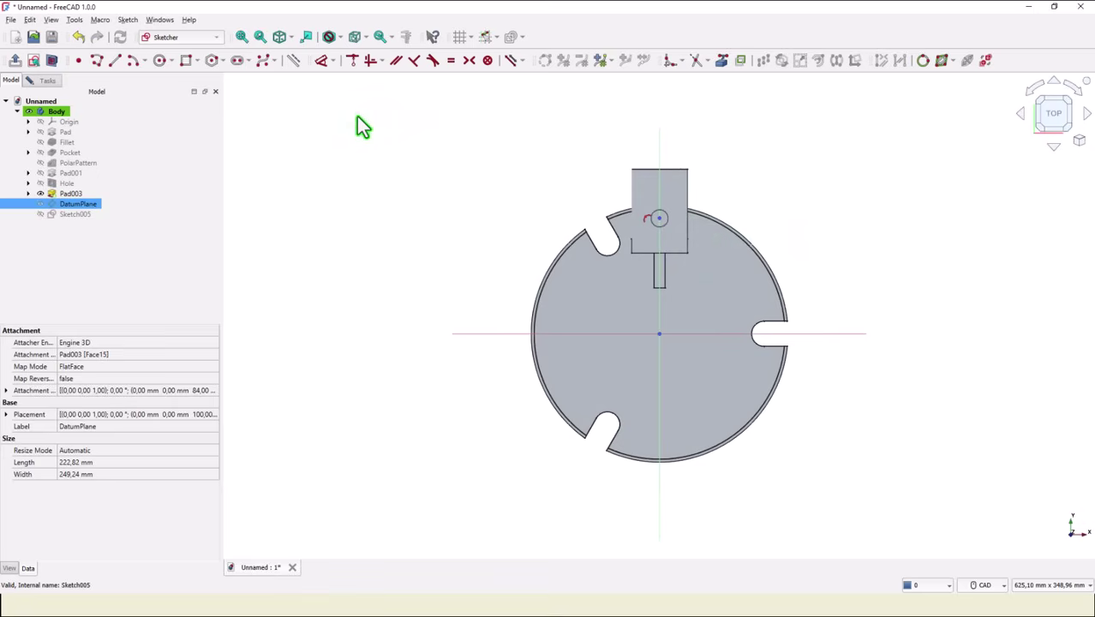
click(48, 79)
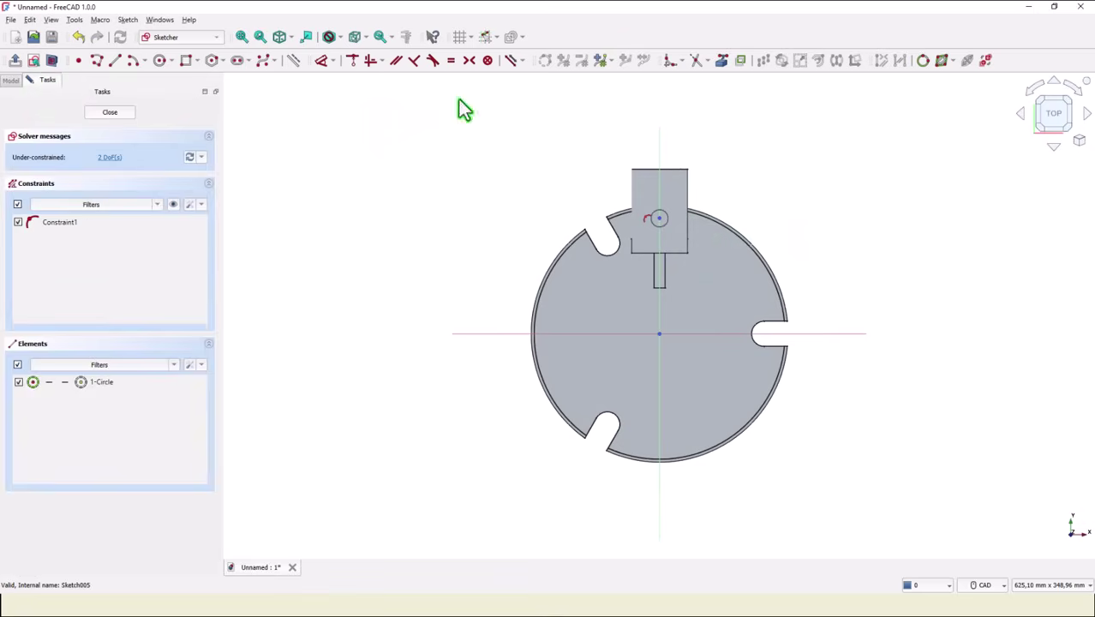
Project the cylinder's inner end edge as external geometry and dimension the circle's centre 11 mm from it.
click(721, 61)
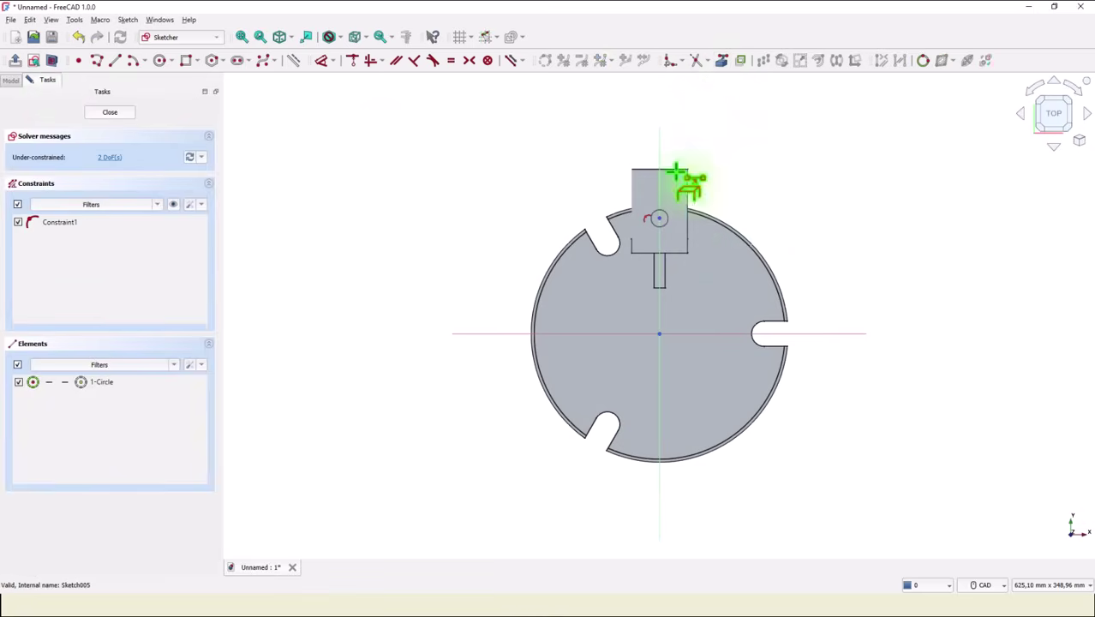
click(644, 252)
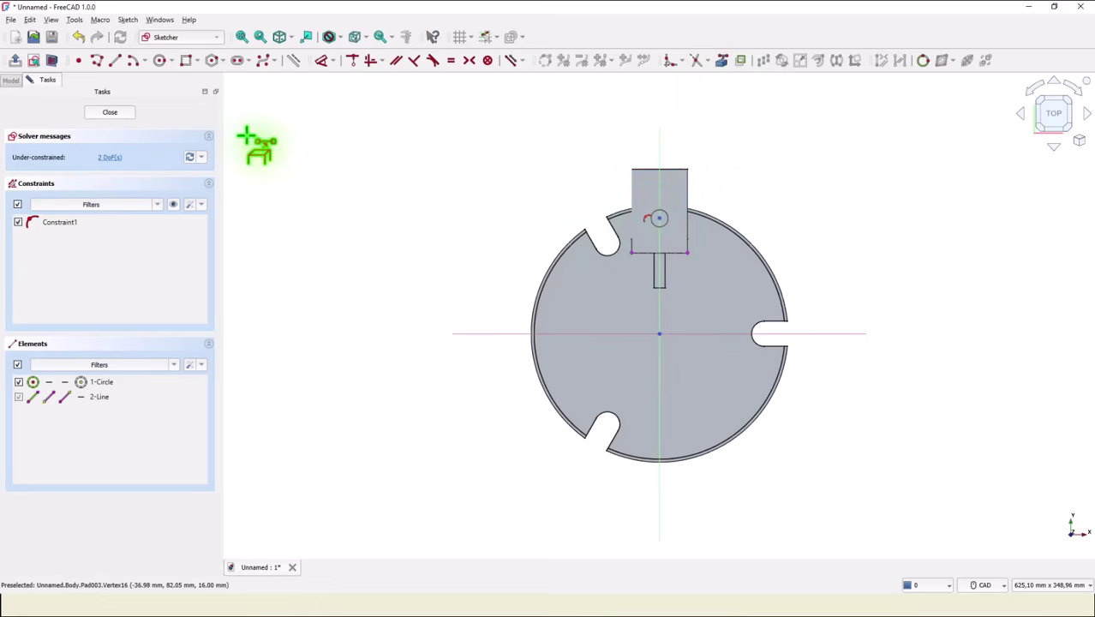
click(323, 61)
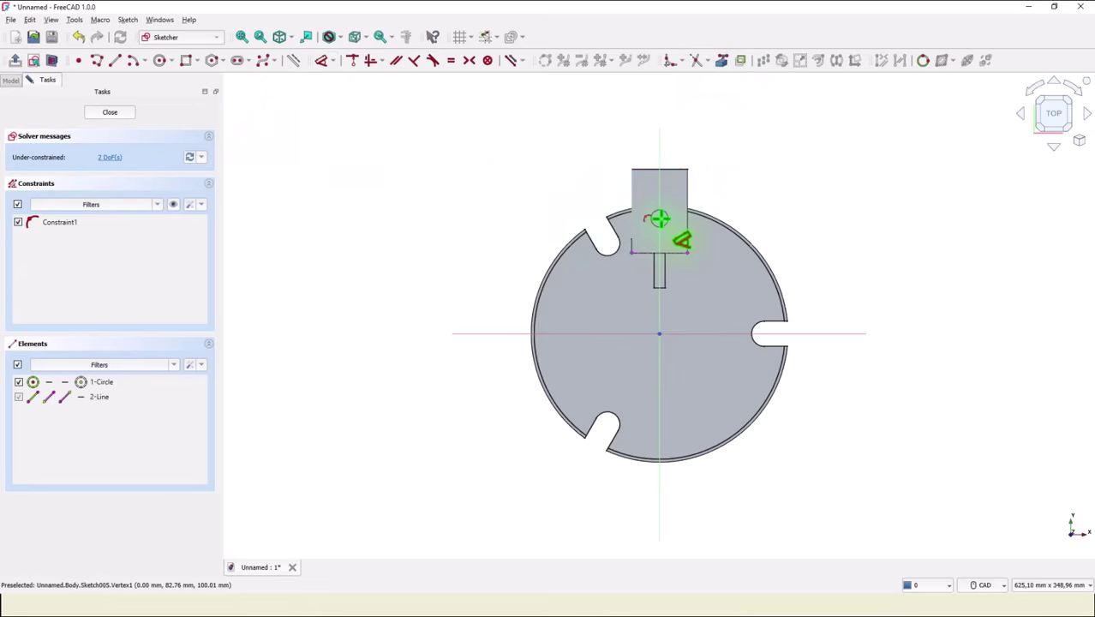
click(658, 219)
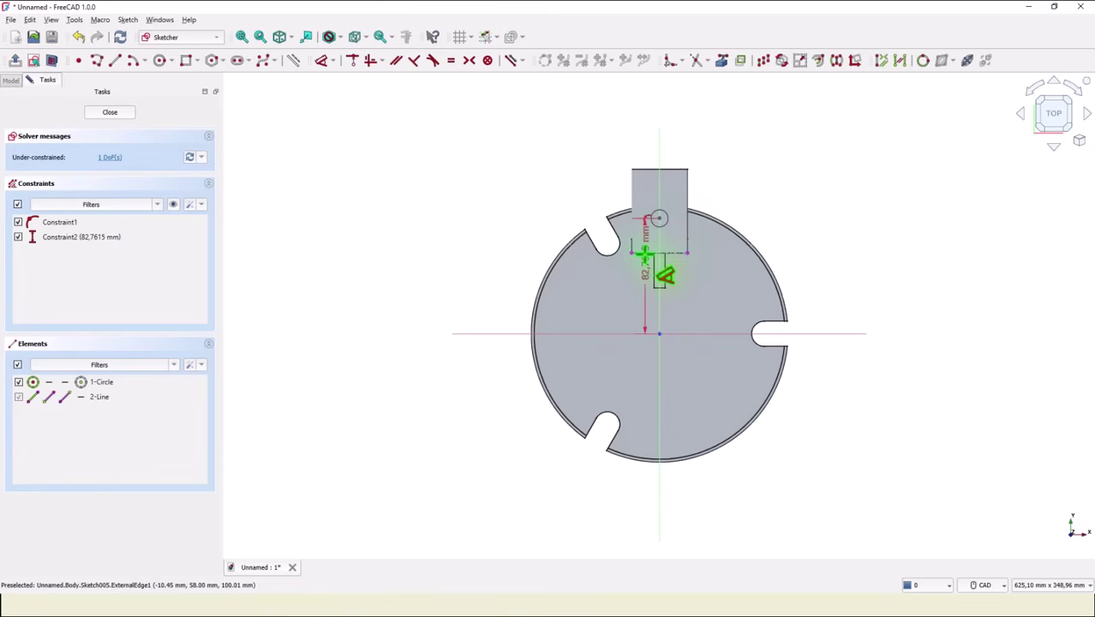
click(644, 254)
click(508, 233)
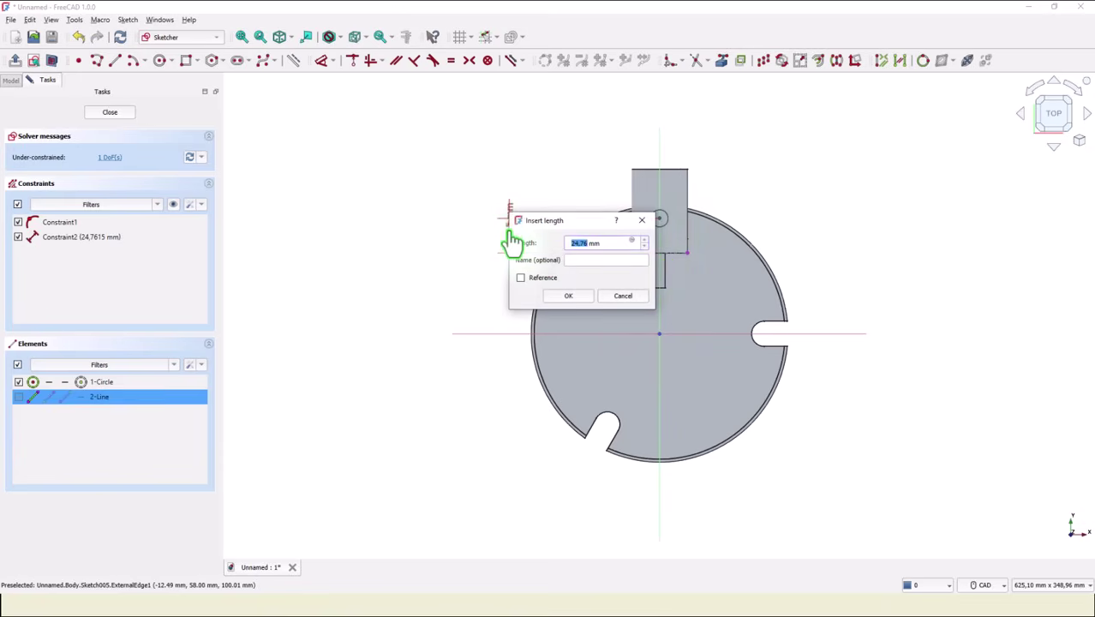
text(11)
key(Return)
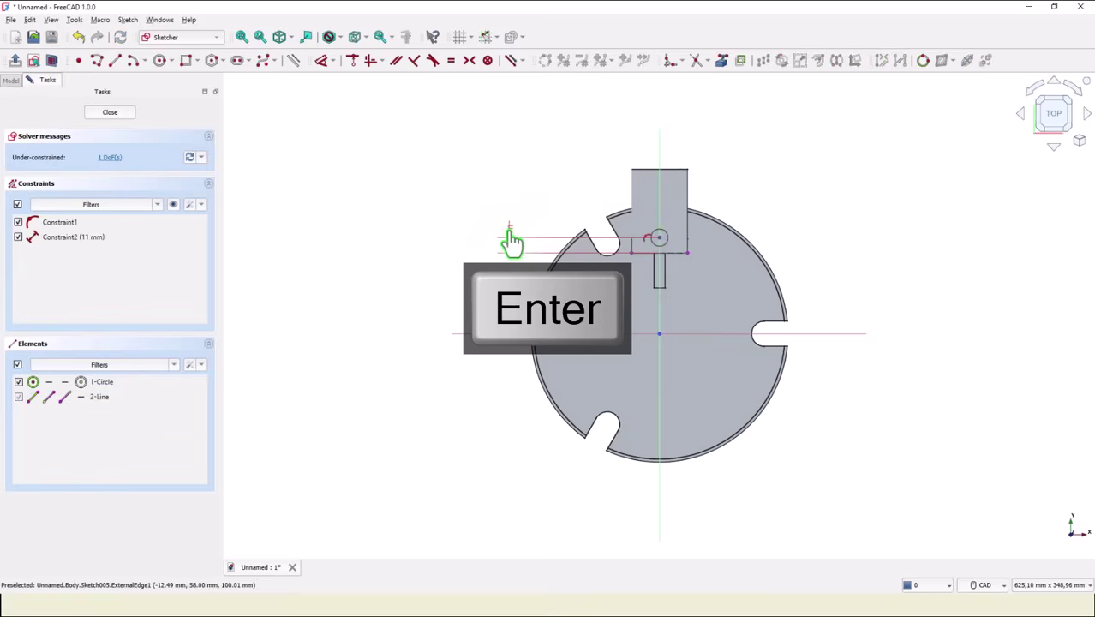
Close the circle sketch and create a hole from it with the ISO metric regular profile in size M8.
click(110, 113)
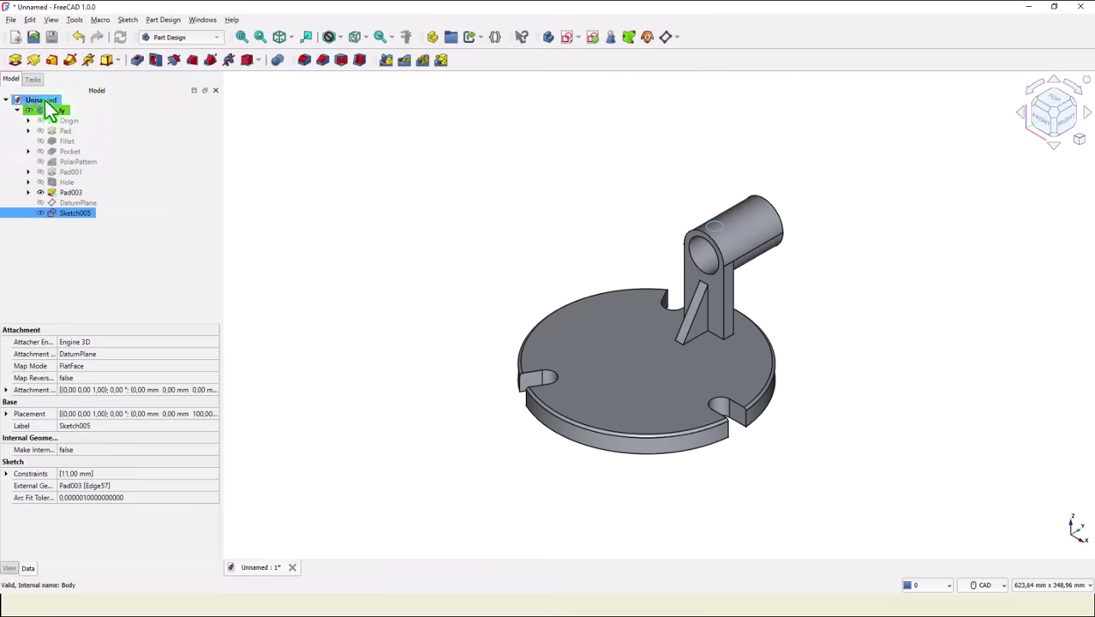
click(155, 60)
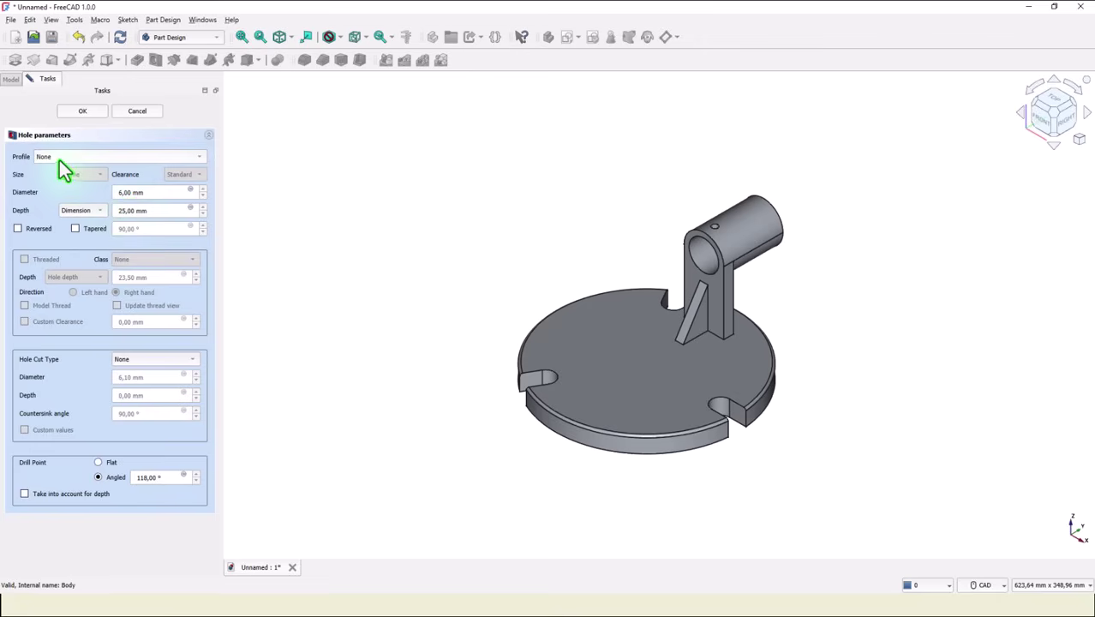
click(59, 161)
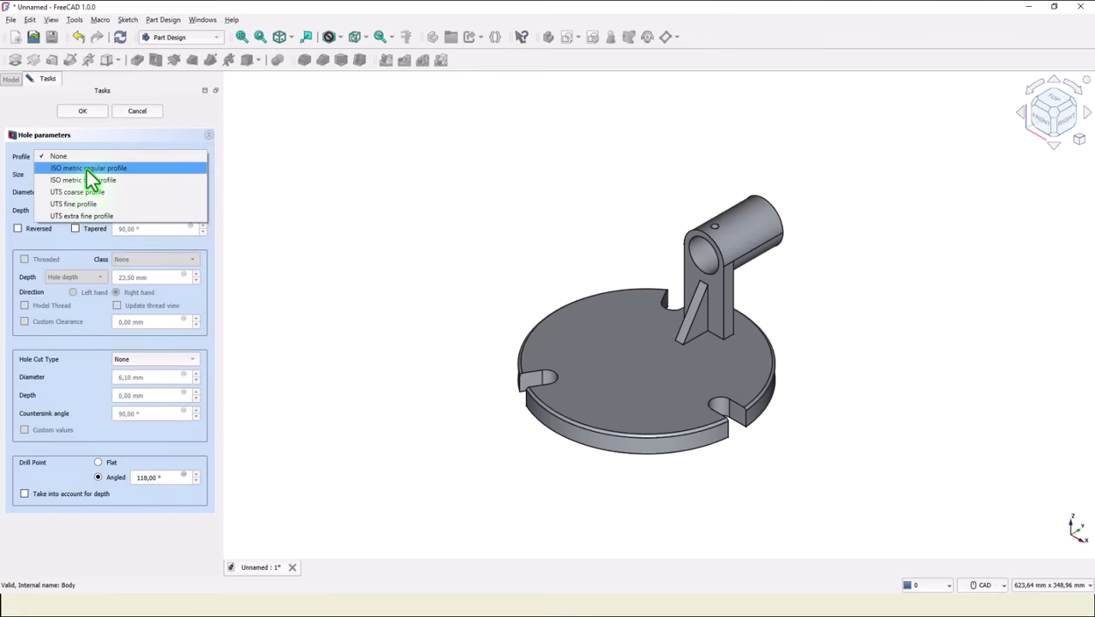
click(87, 170)
click(86, 175)
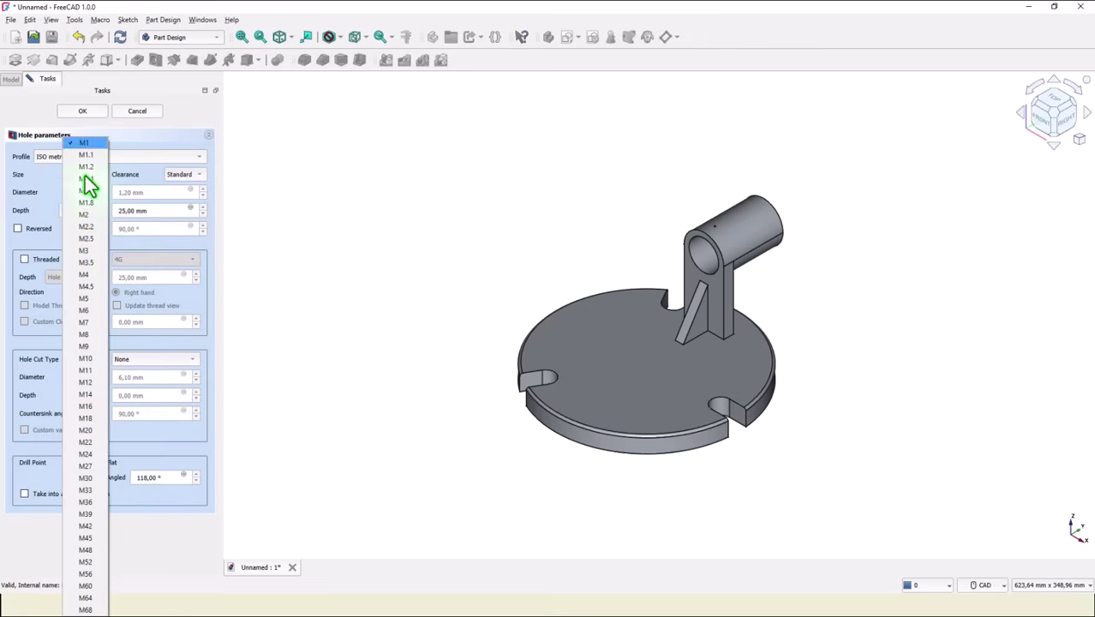
click(87, 336)
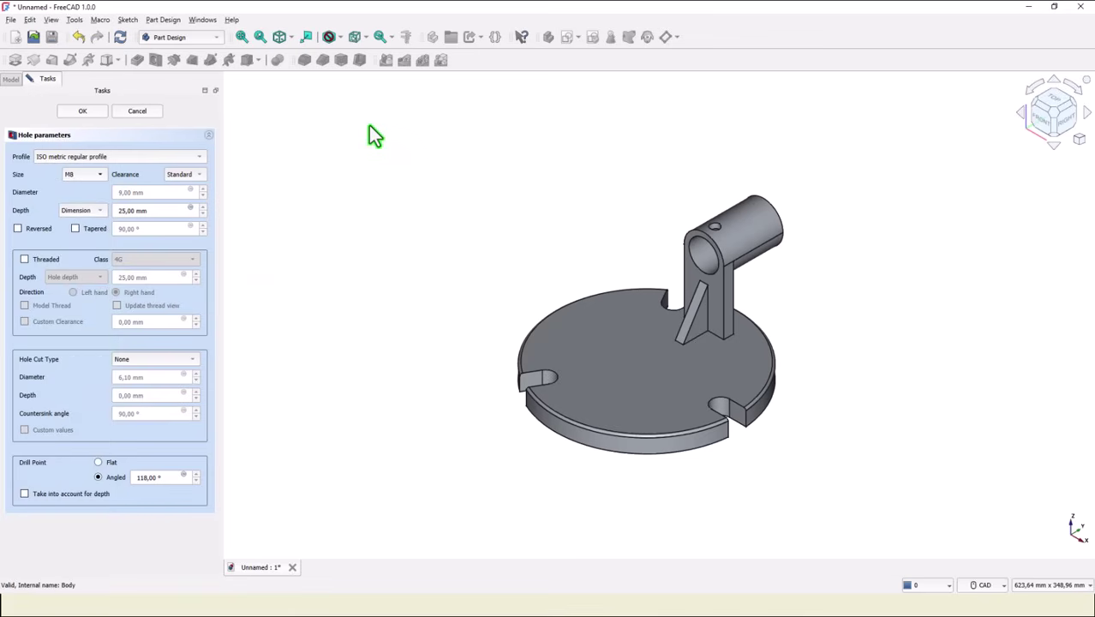
Set the hole's depth to 40/2 mm, make it threaded with a modelled thread, and accept the feature.
double_click(147, 211)
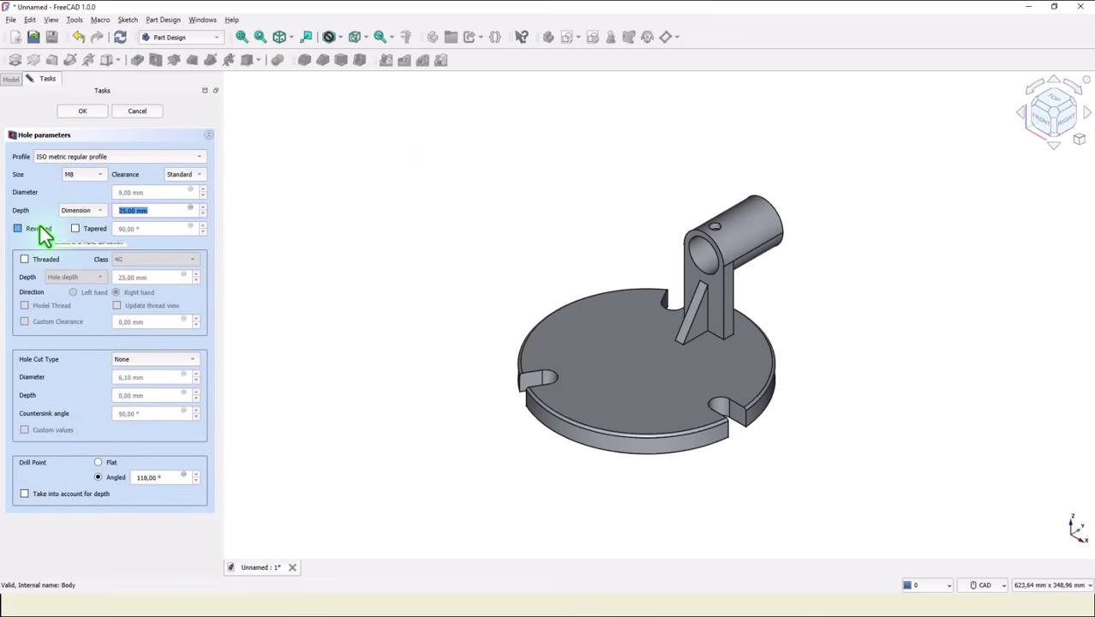
text(40/2)
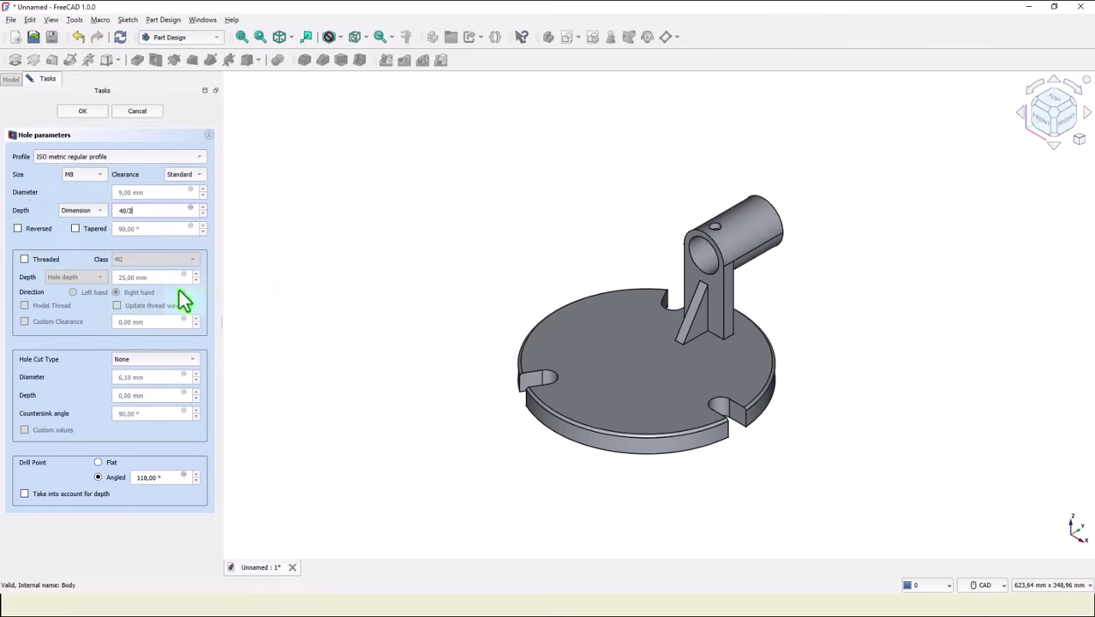
click(25, 259)
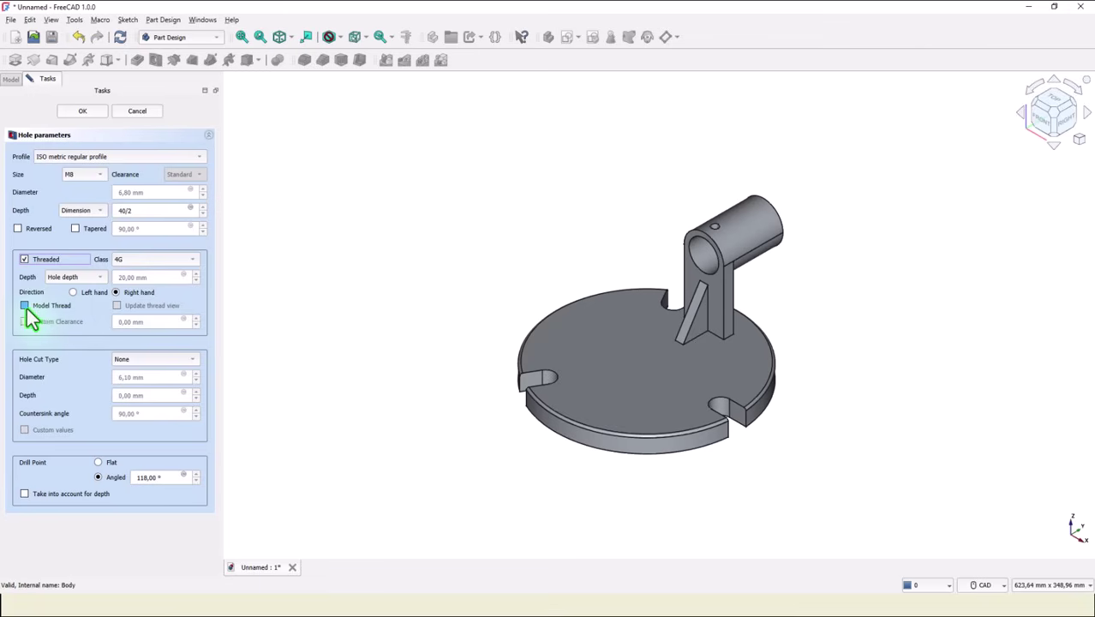
click(25, 306)
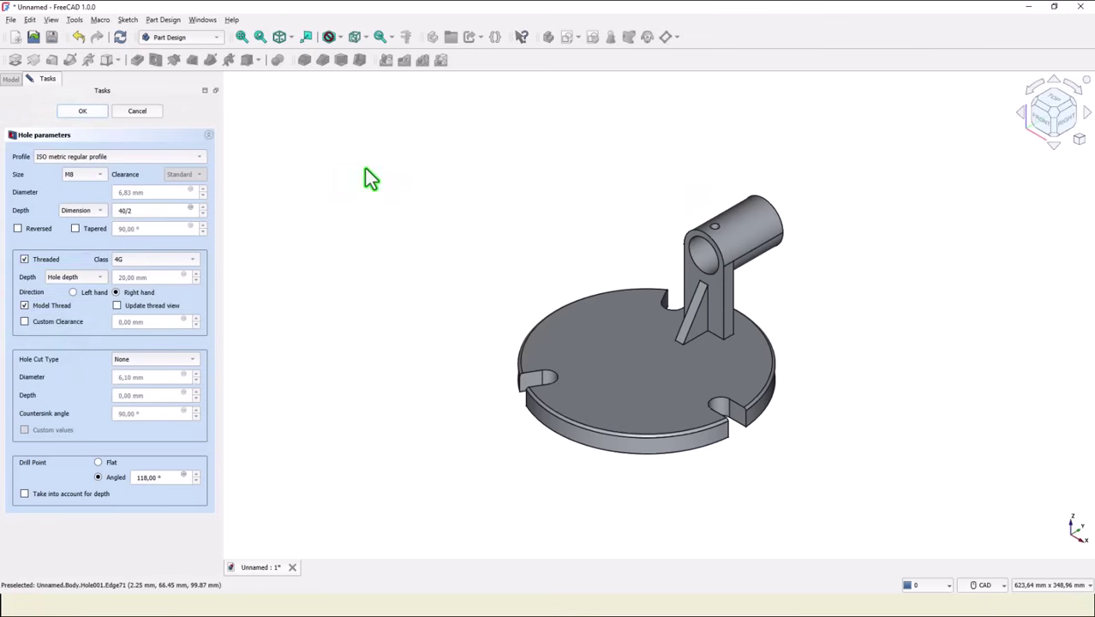
Examine the threaded screw hole and the bored support up close, and return to an isometric view of the whole part.
scroll(793, 324, up, 5)
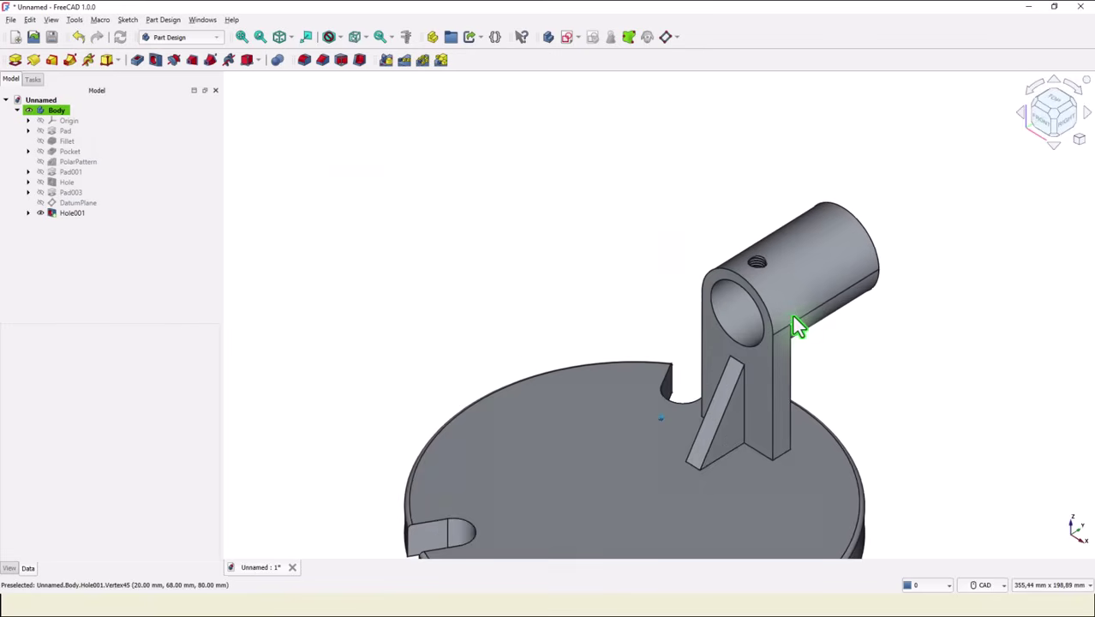
scroll(814, 338, up, 6)
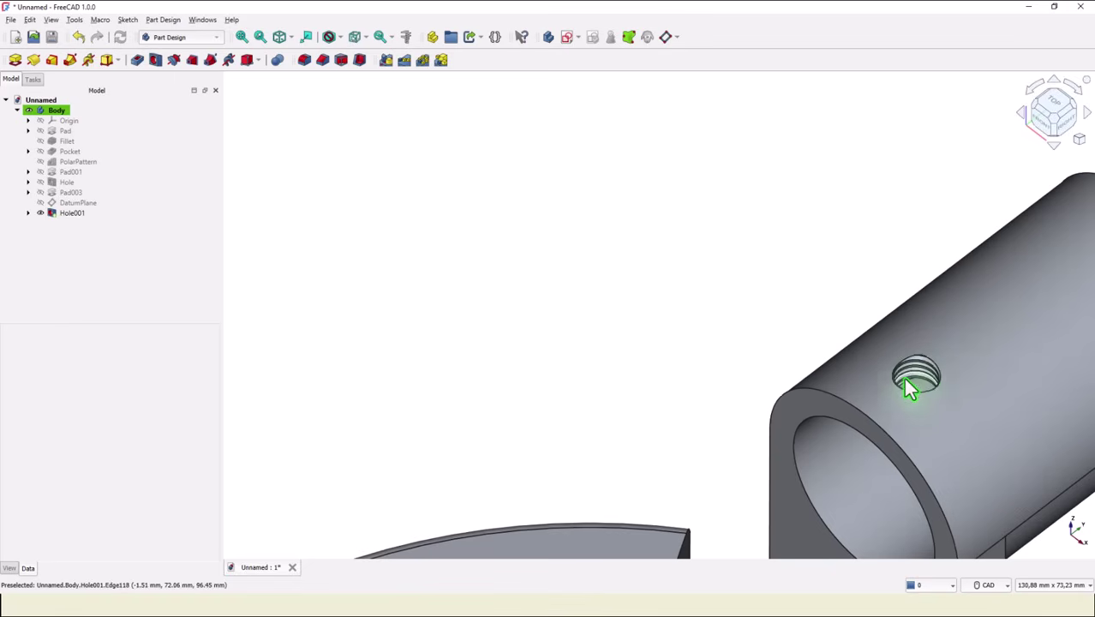
scroll(910, 388, down, 3)
middle_drag(717, 393, 891, 214)
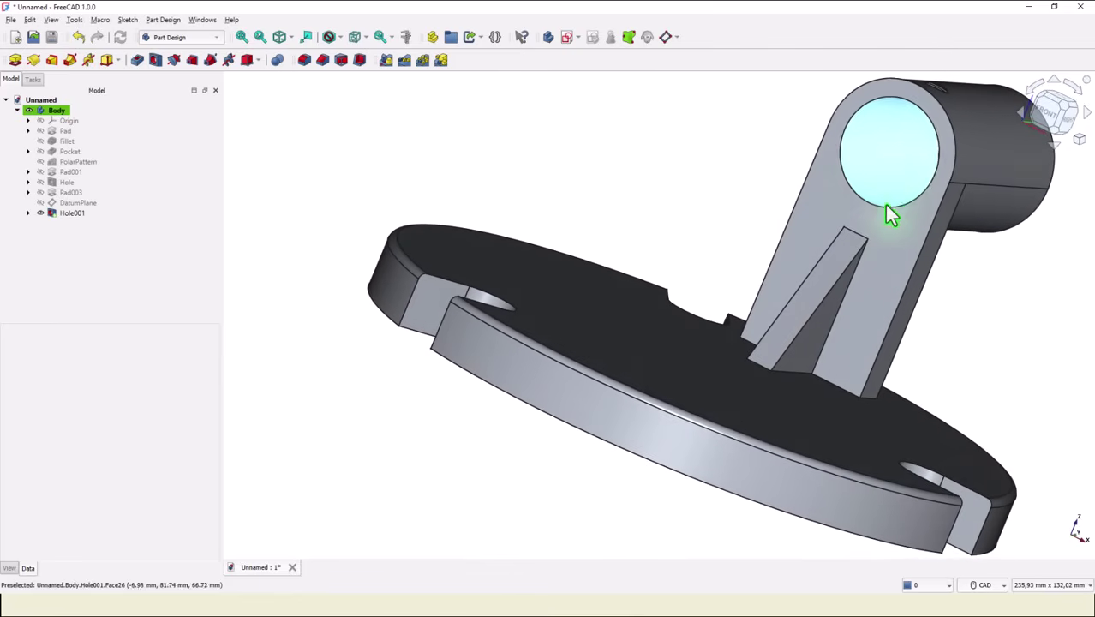
scroll(891, 214, down, 1)
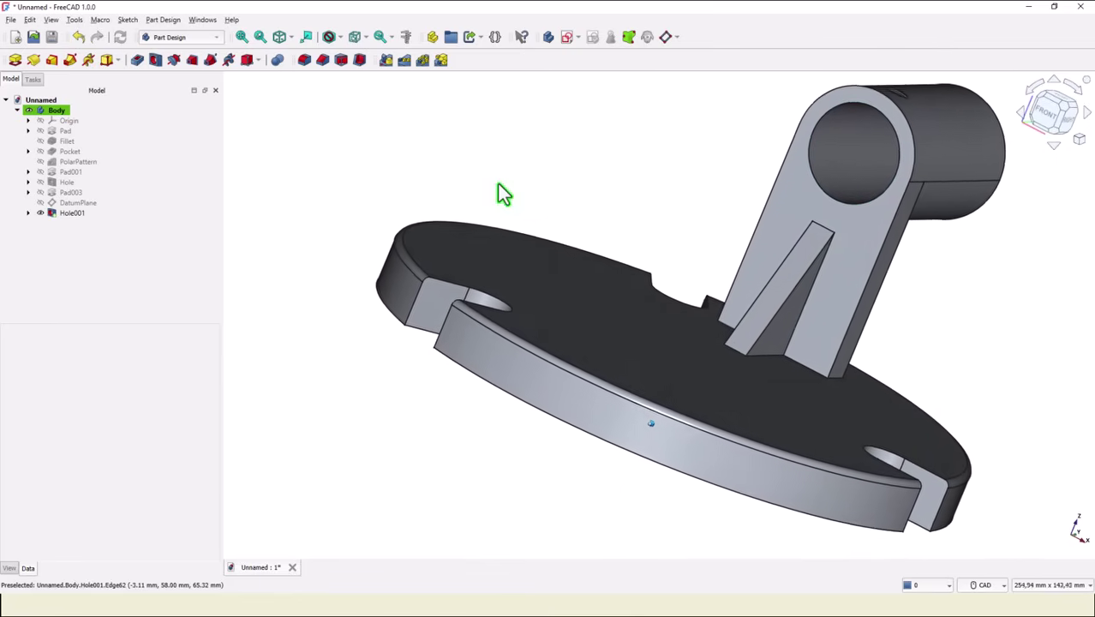
click(279, 38)
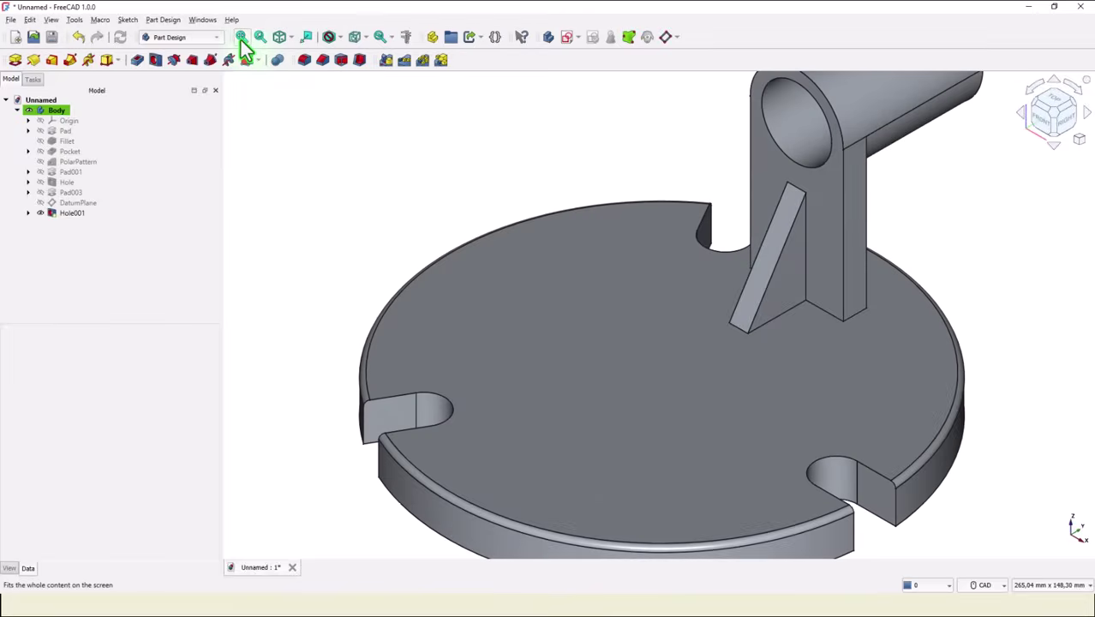
click(241, 38)
scroll(467, 295, down, 1)
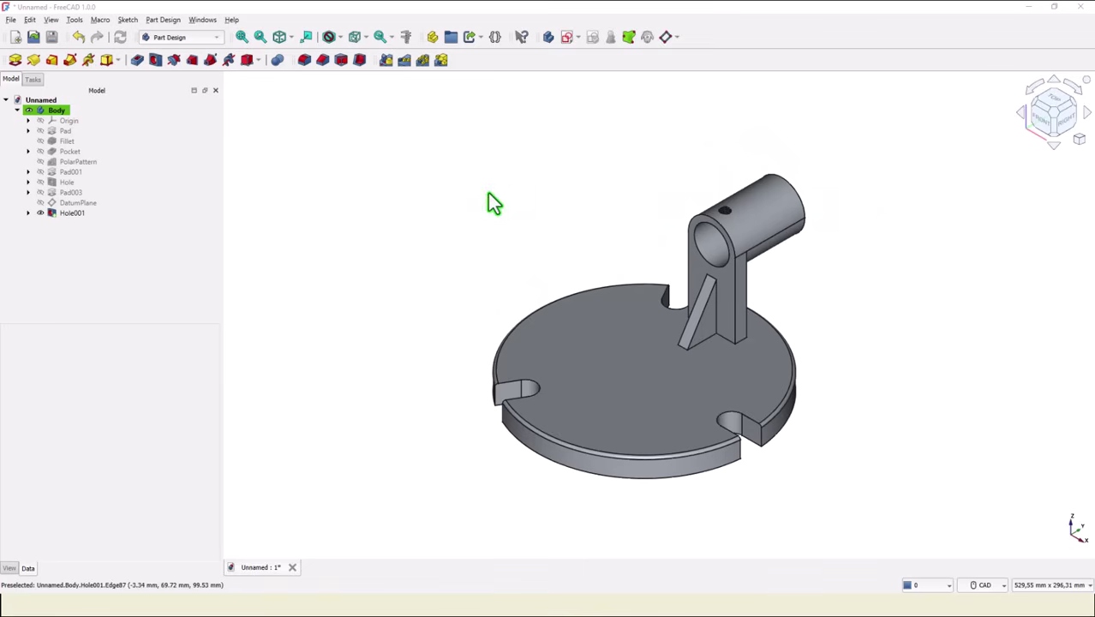
Expand Pad001, Hole and Pad003 in the model tree to expose the features nested inside them.
click(28, 172)
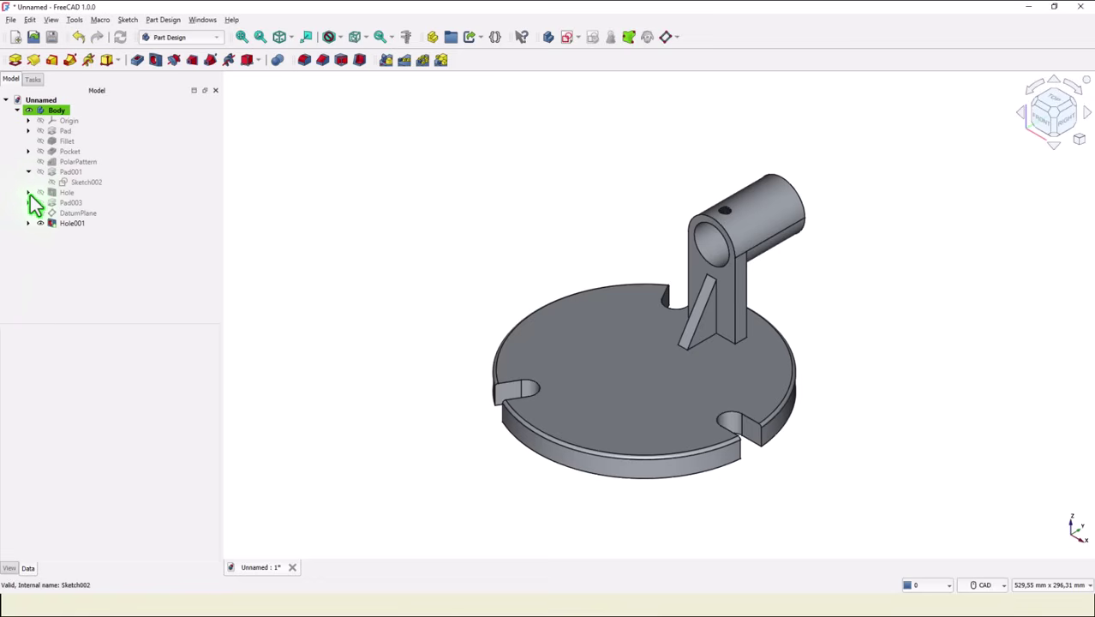
click(28, 193)
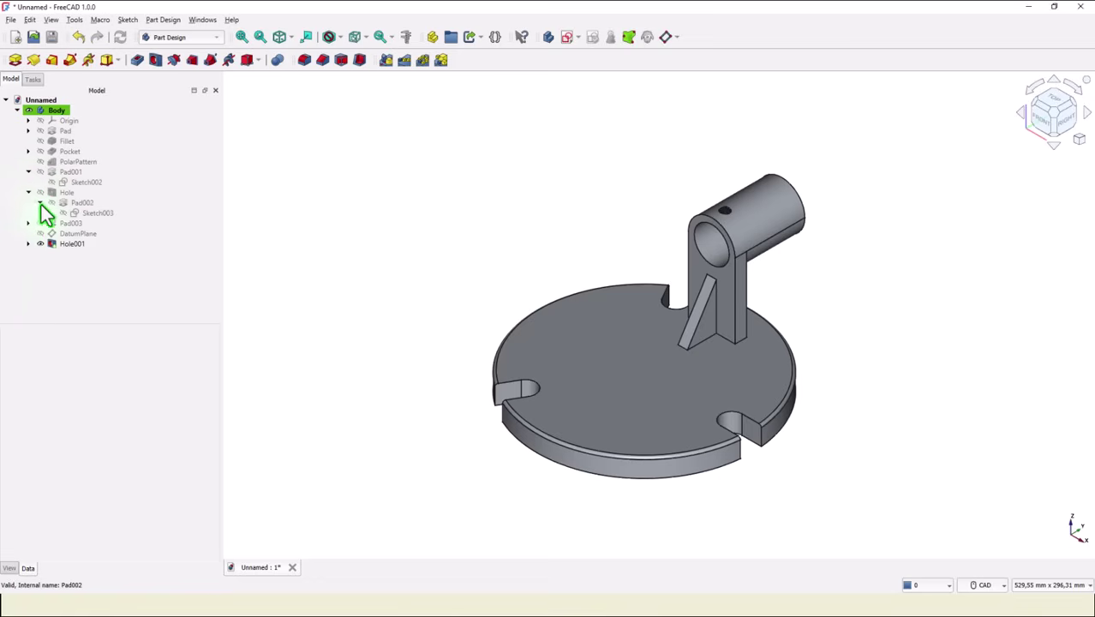
click(40, 203)
click(40, 203)
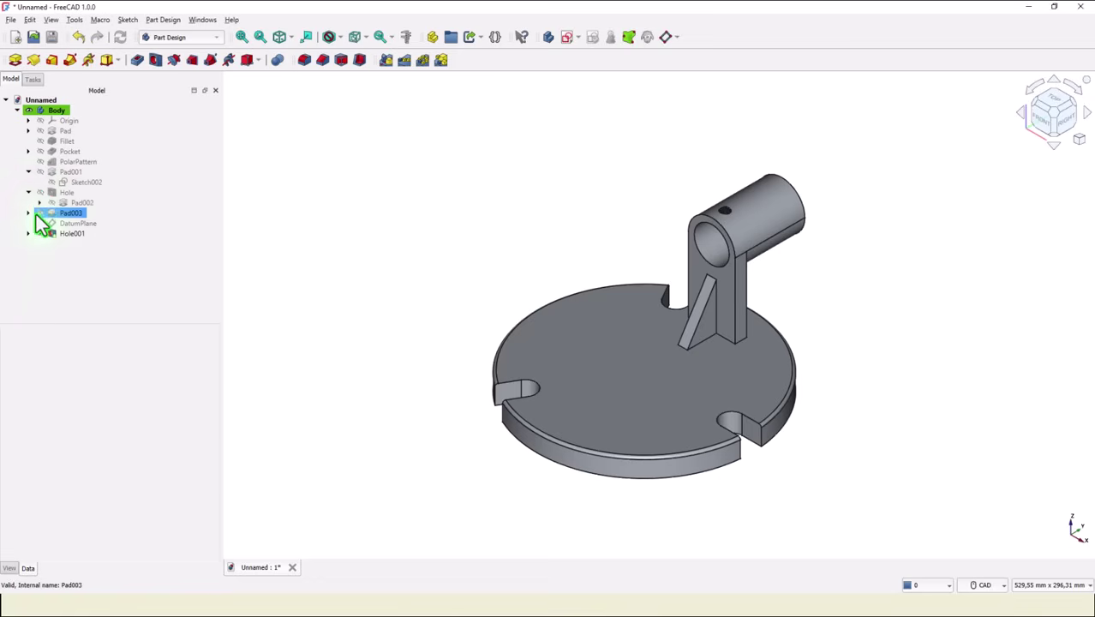
click(29, 213)
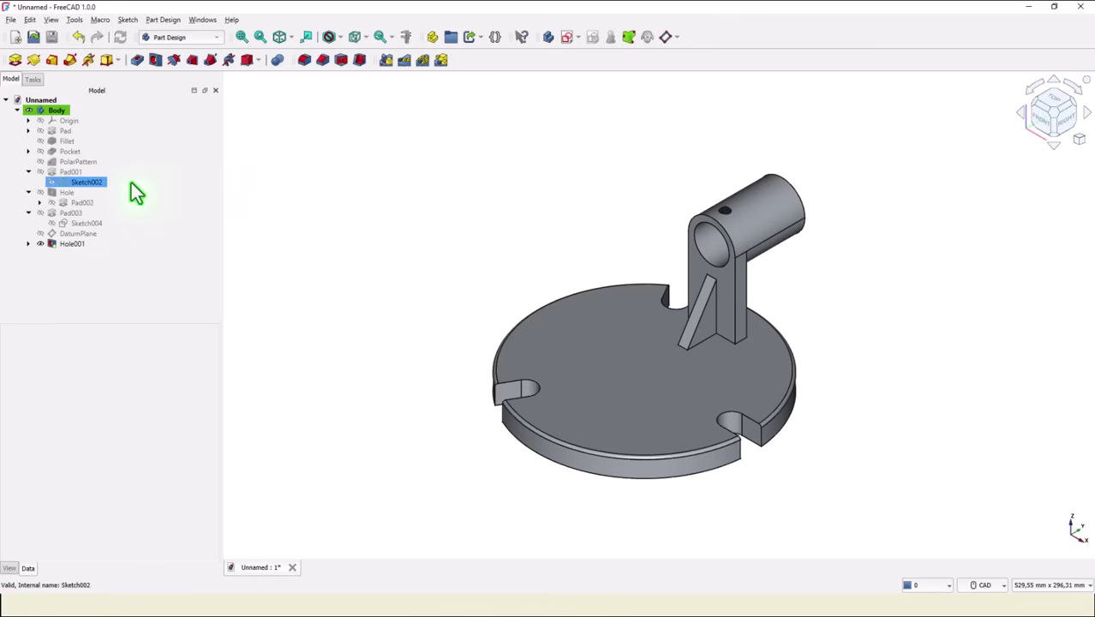
Create a polar pattern of Pad001, Pad002, Hole, Pad003 and Hole001 with 6 occurrences over 360° about the normal sketch axis.
click(50, 174)
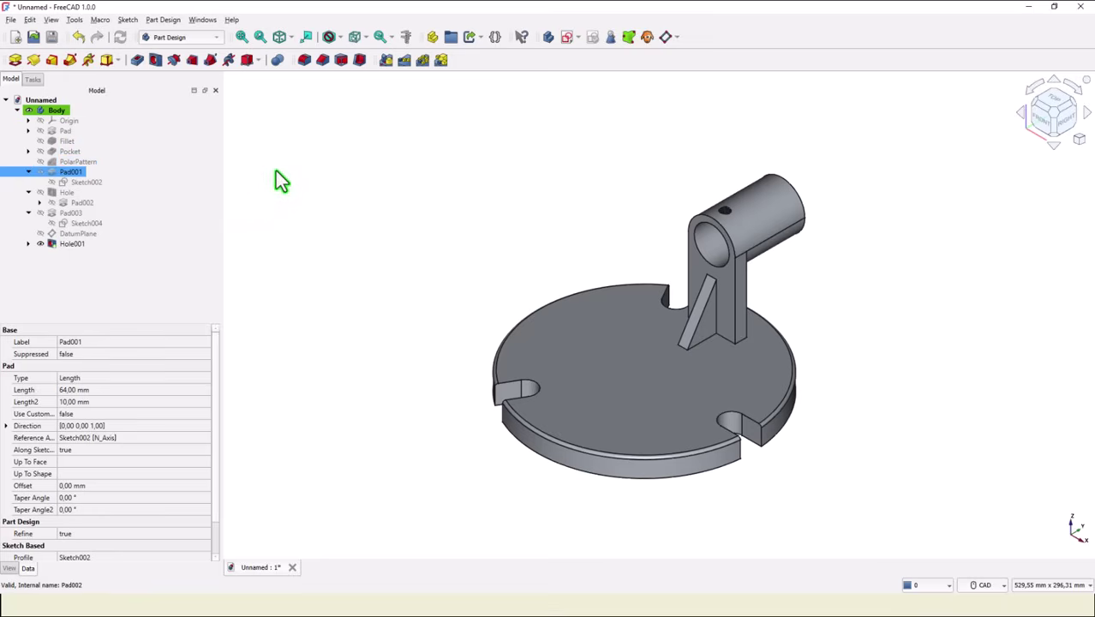
ctrl+click(65, 206)
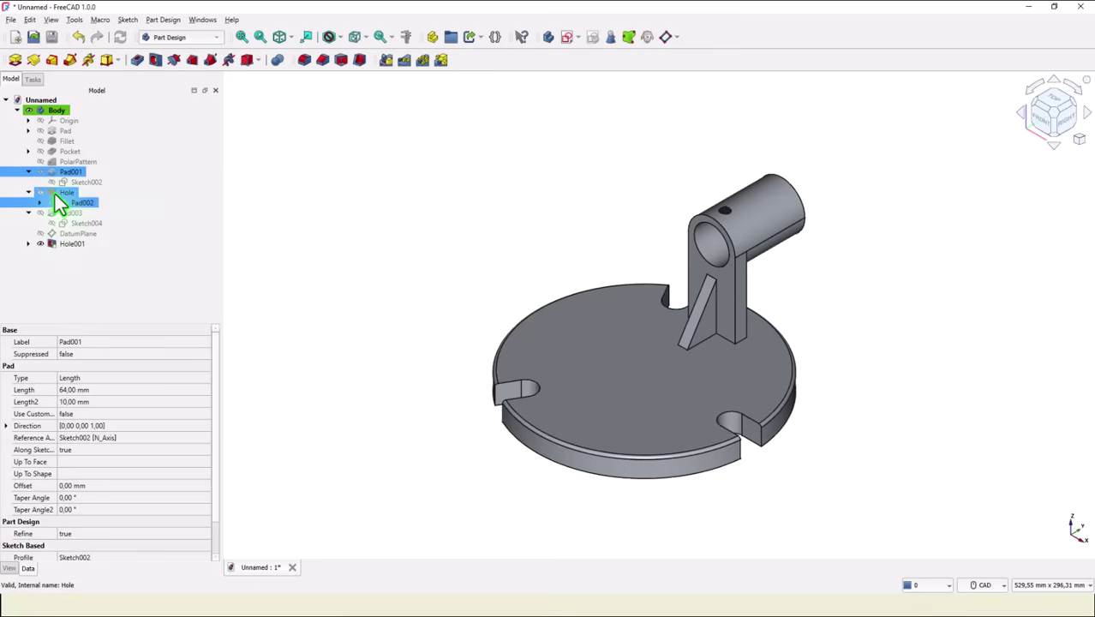
ctrl+click(55, 193)
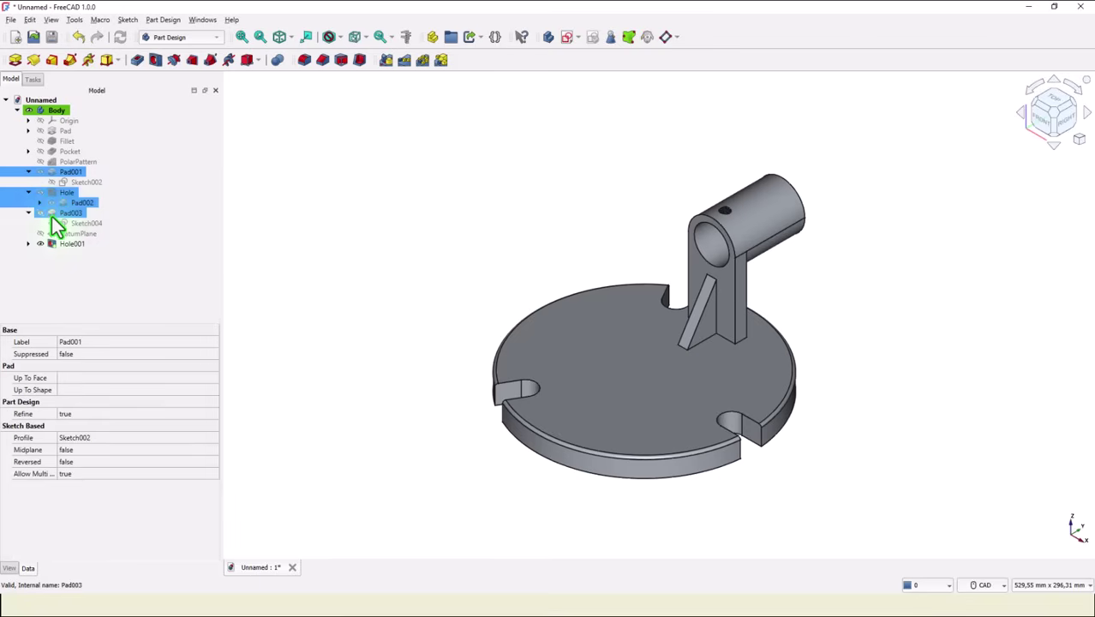
ctrl+click(51, 216)
ctrl+click(128, 243)
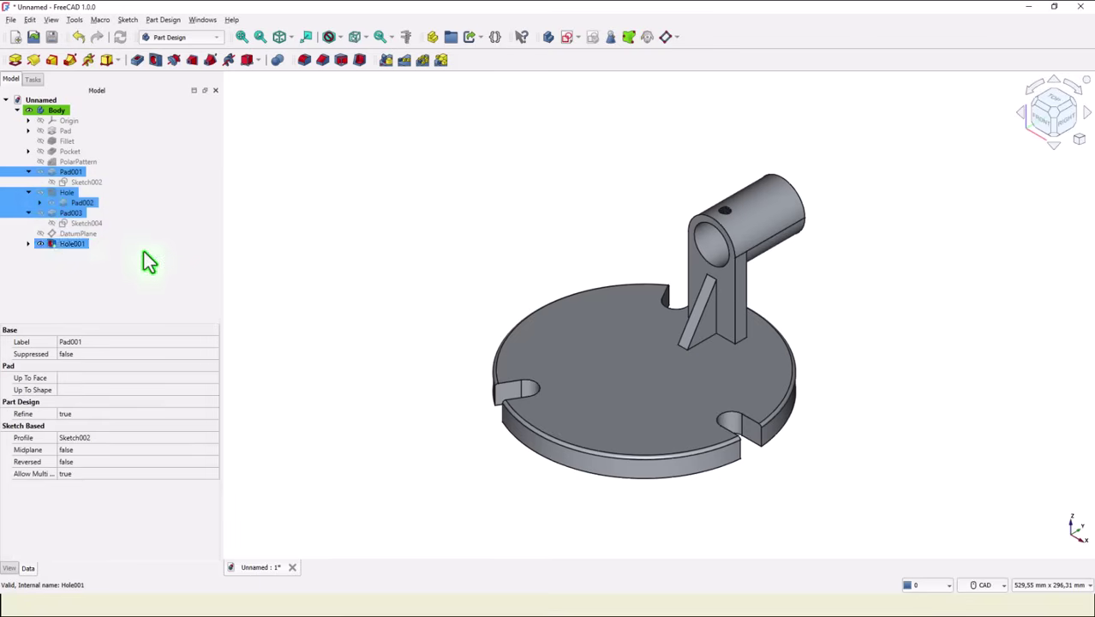
ctrl+click(55, 242)
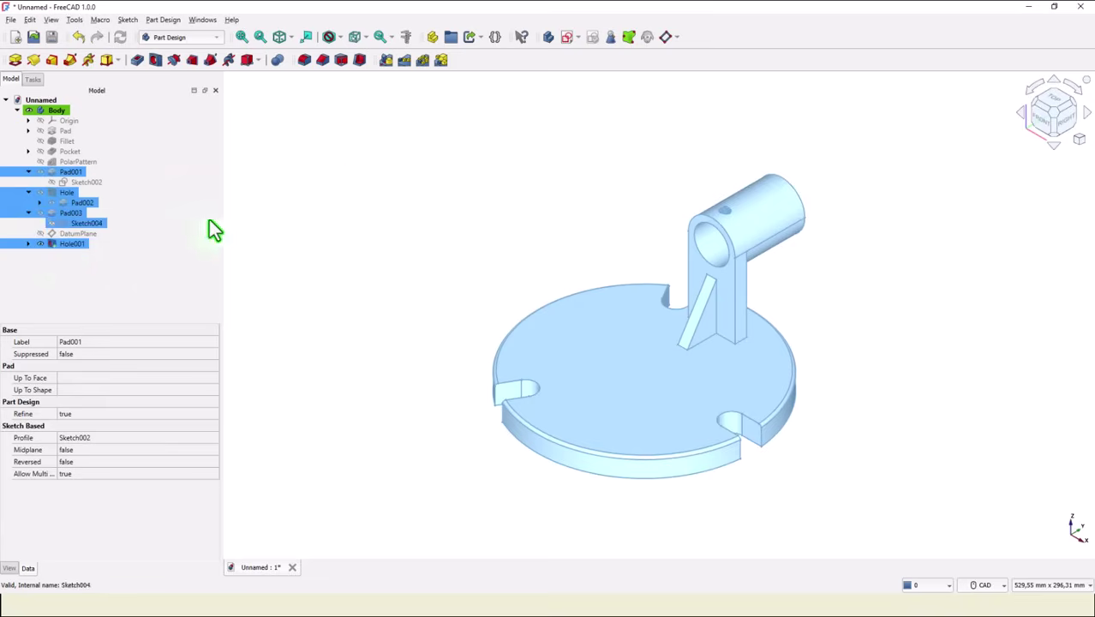
click(422, 62)
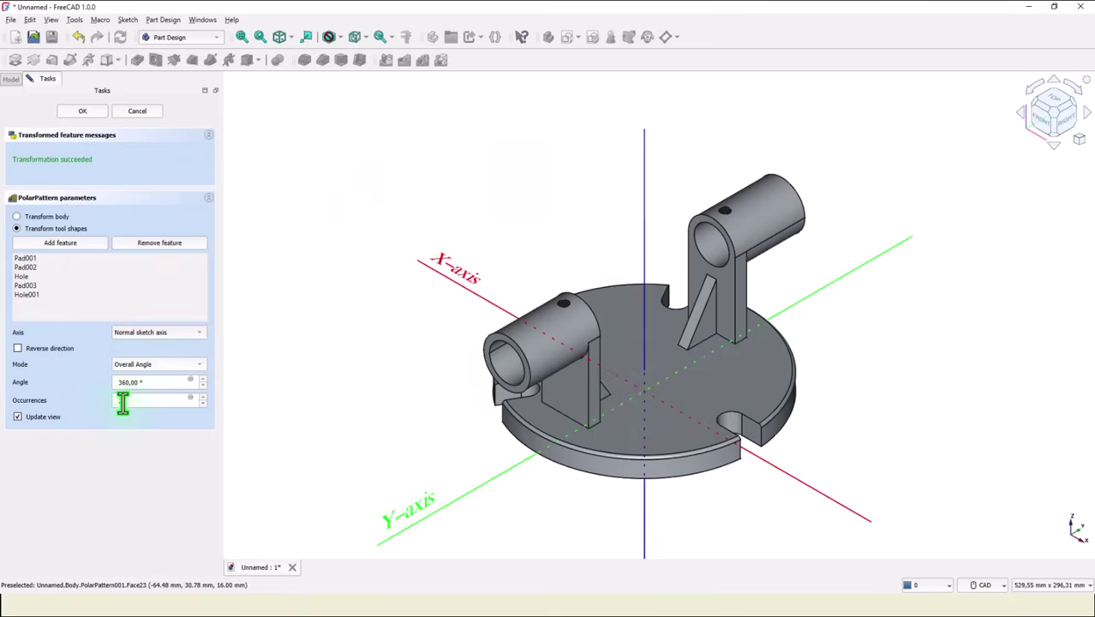
drag(140, 403, 92, 408)
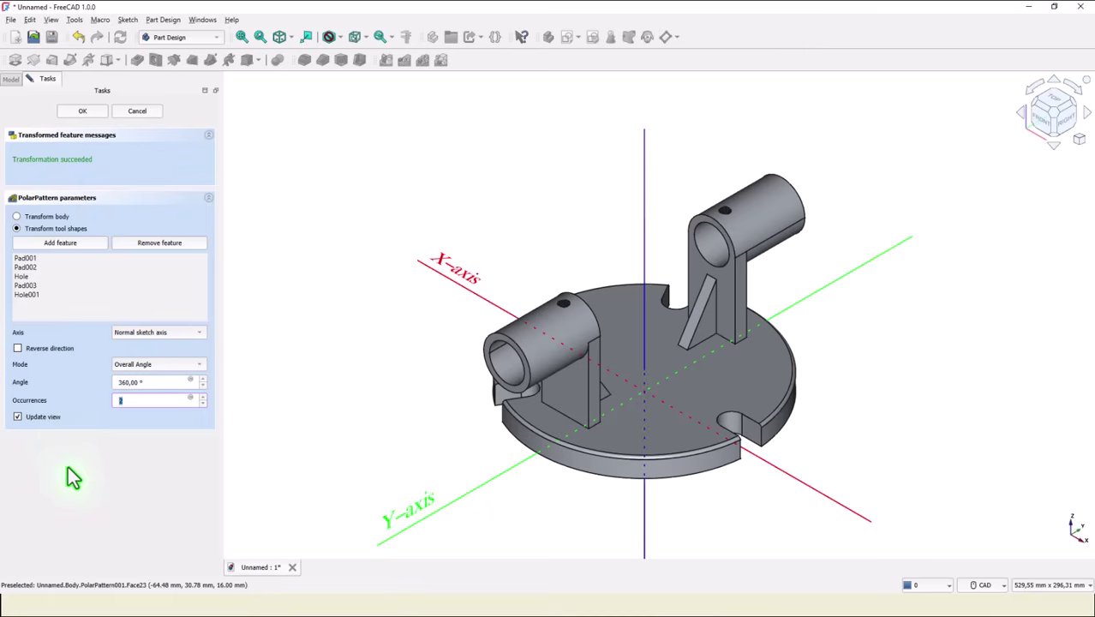
text(6)
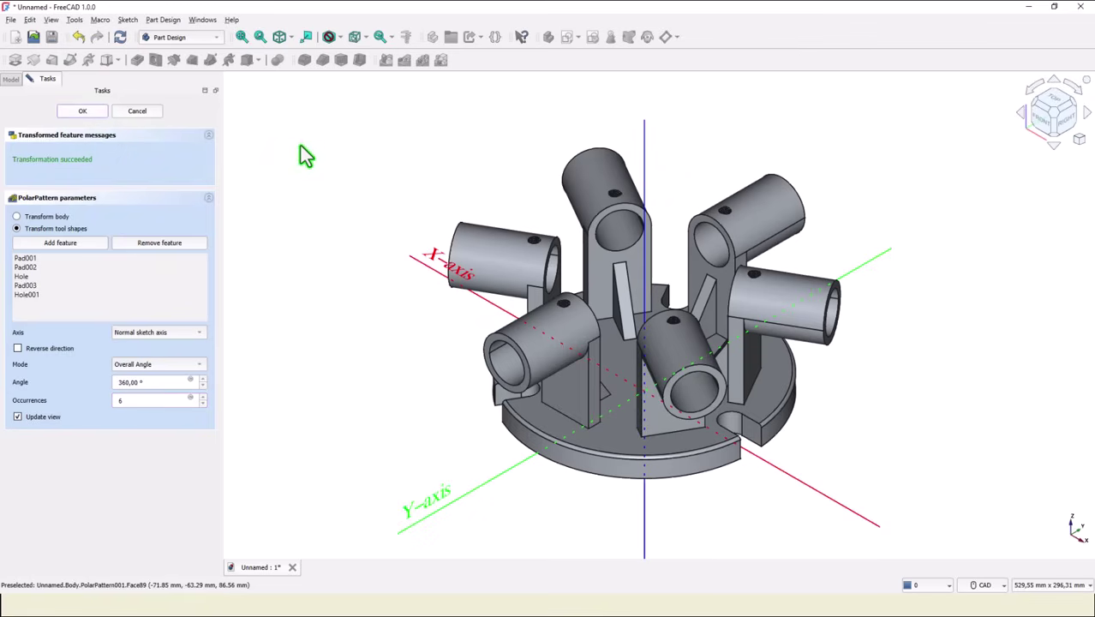
key(Return)
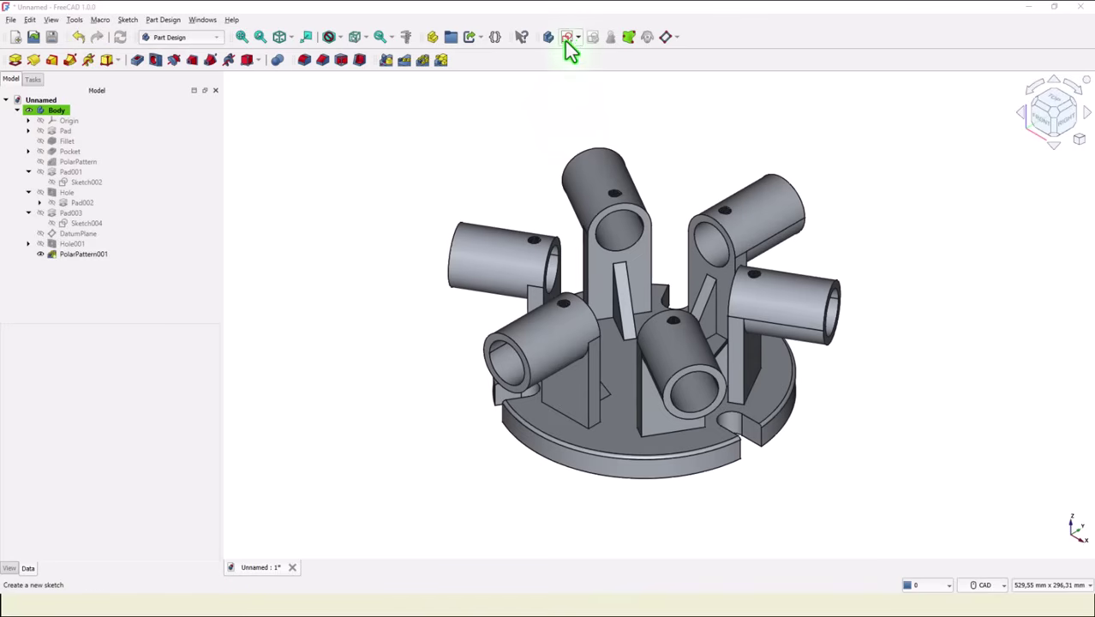
Start a sketch on the YZ plane and project the disc's top edge and the cylinder's outer end edge as external geometry.
click(566, 35)
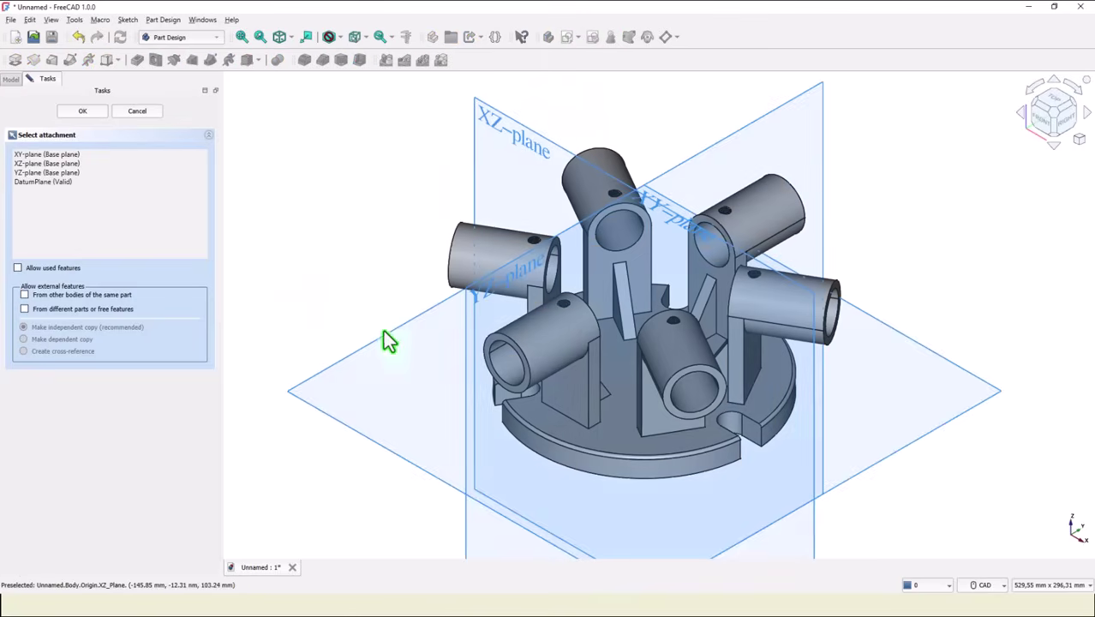
click(498, 298)
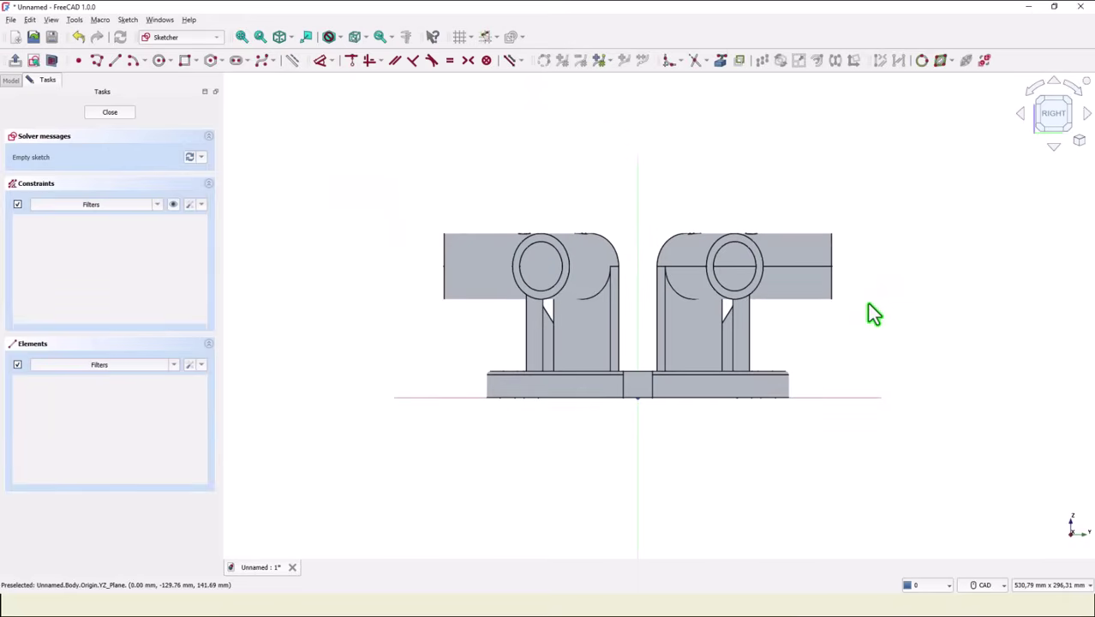
scroll(835, 324, up, 3)
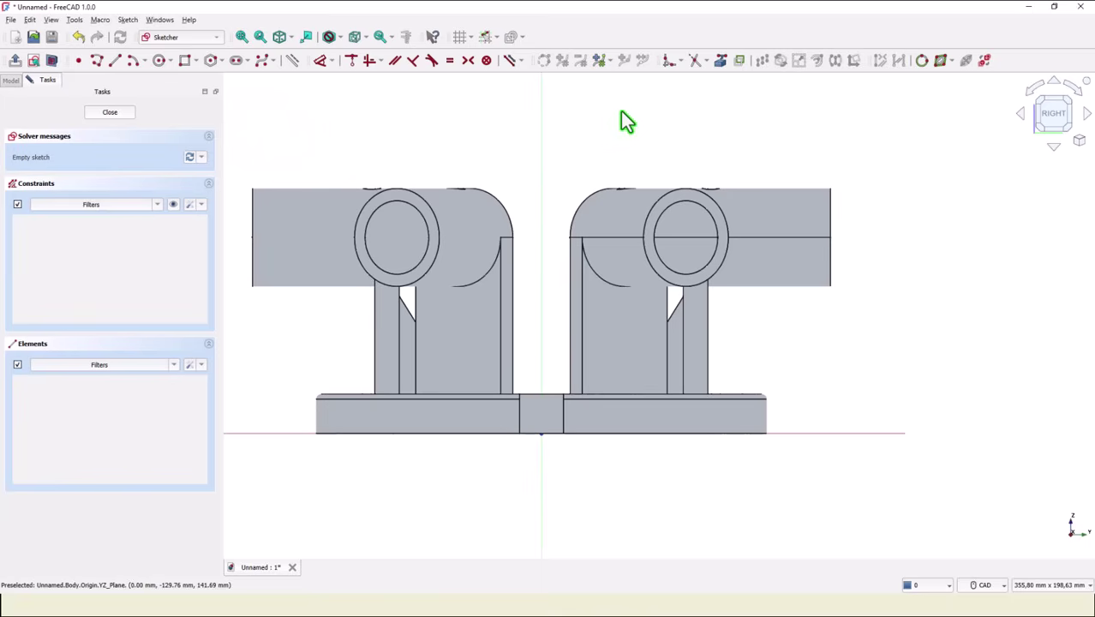
click(719, 61)
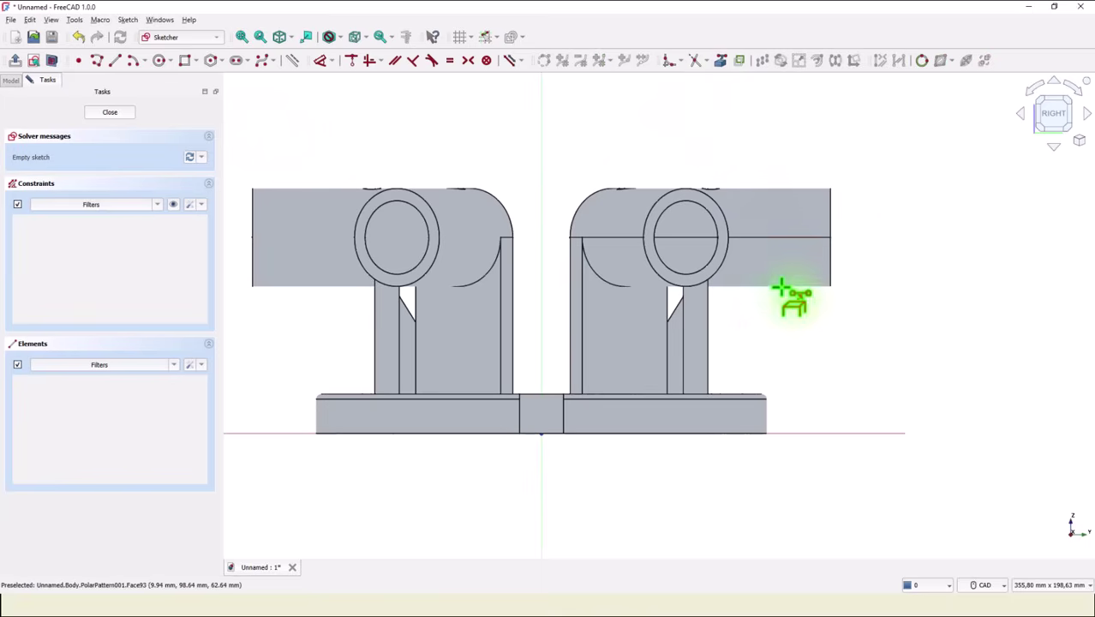
click(734, 394)
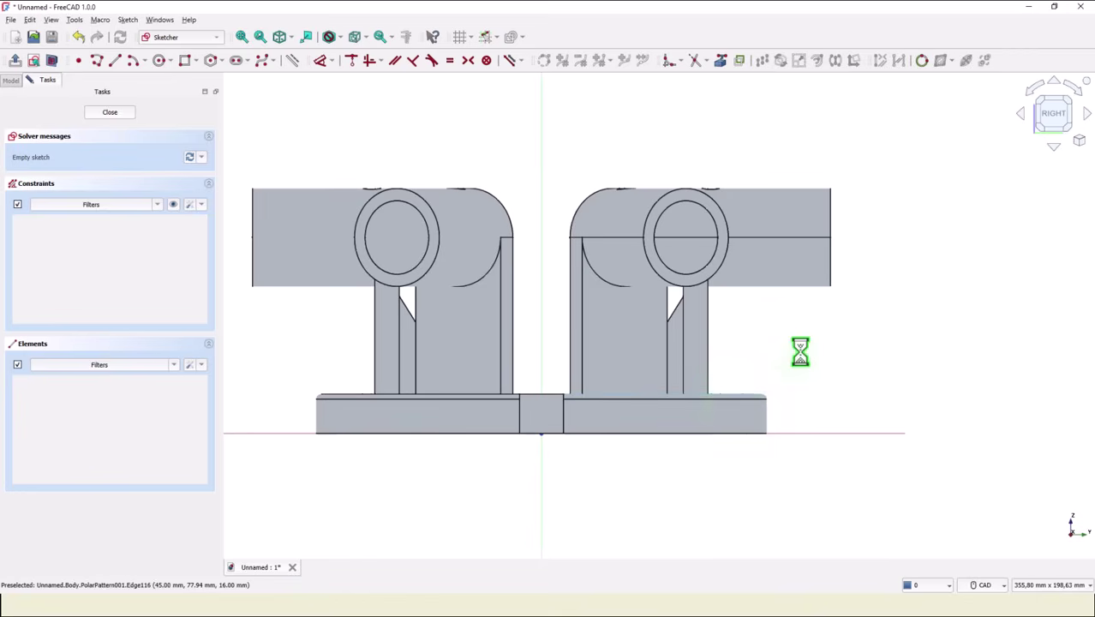
click(830, 199)
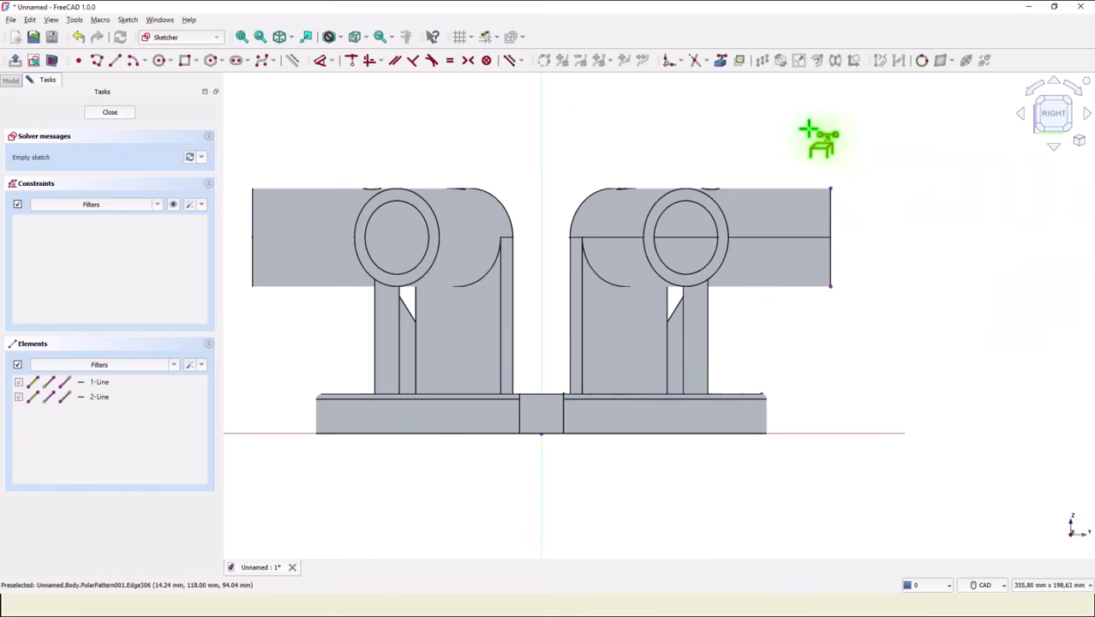
Sketch a rectangle about 84 mm high from the cylinder's outer top corner down to the level of the disc's top edge.
click(184, 61)
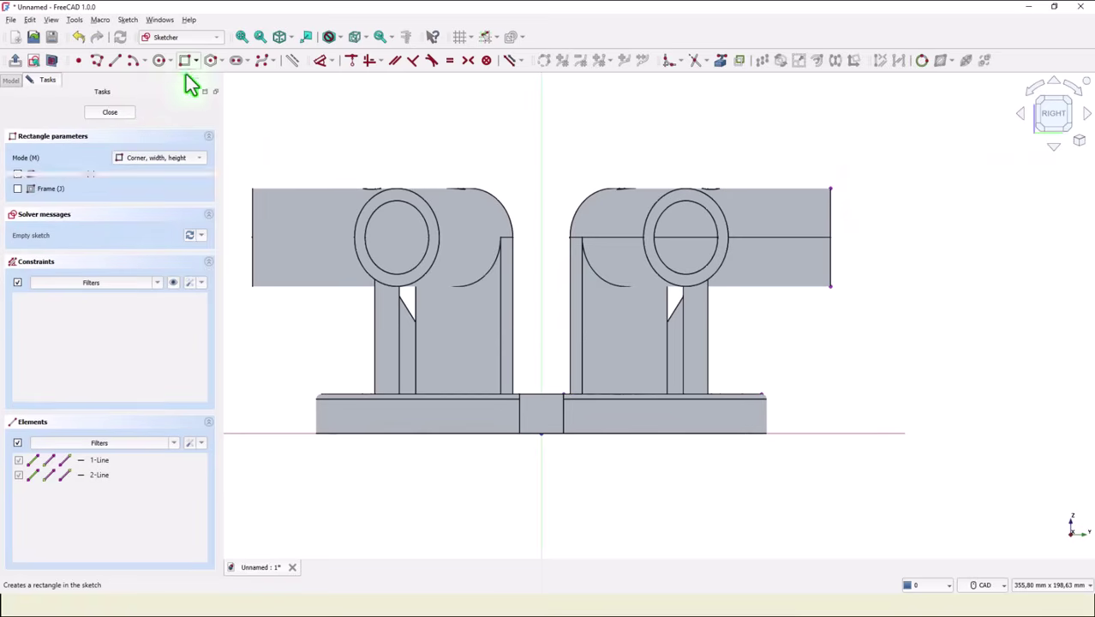
click(830, 189)
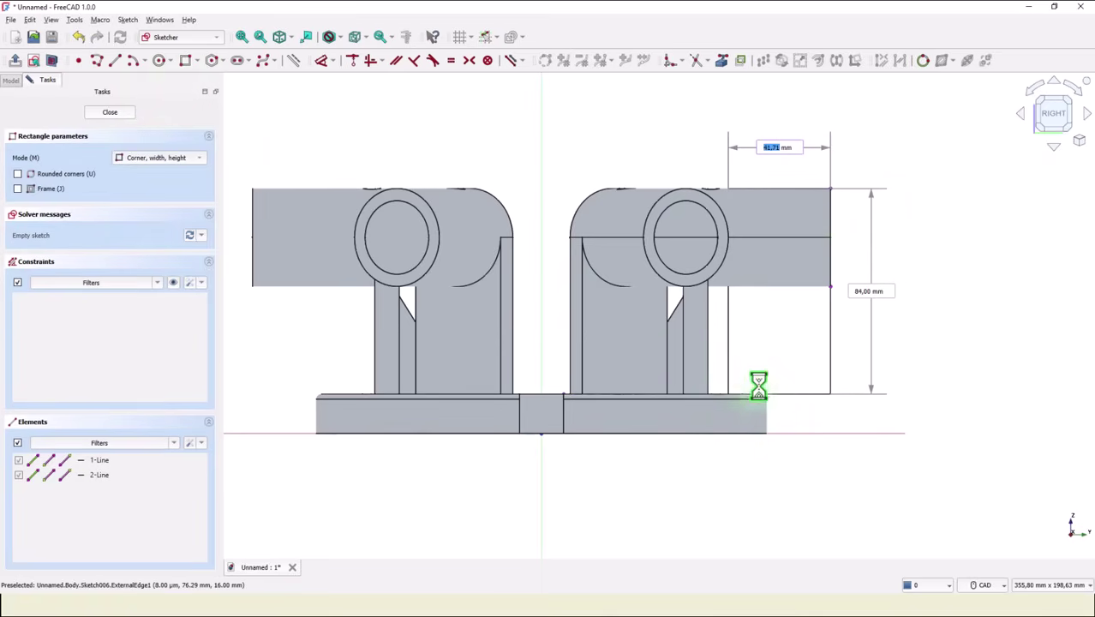
click(730, 394)
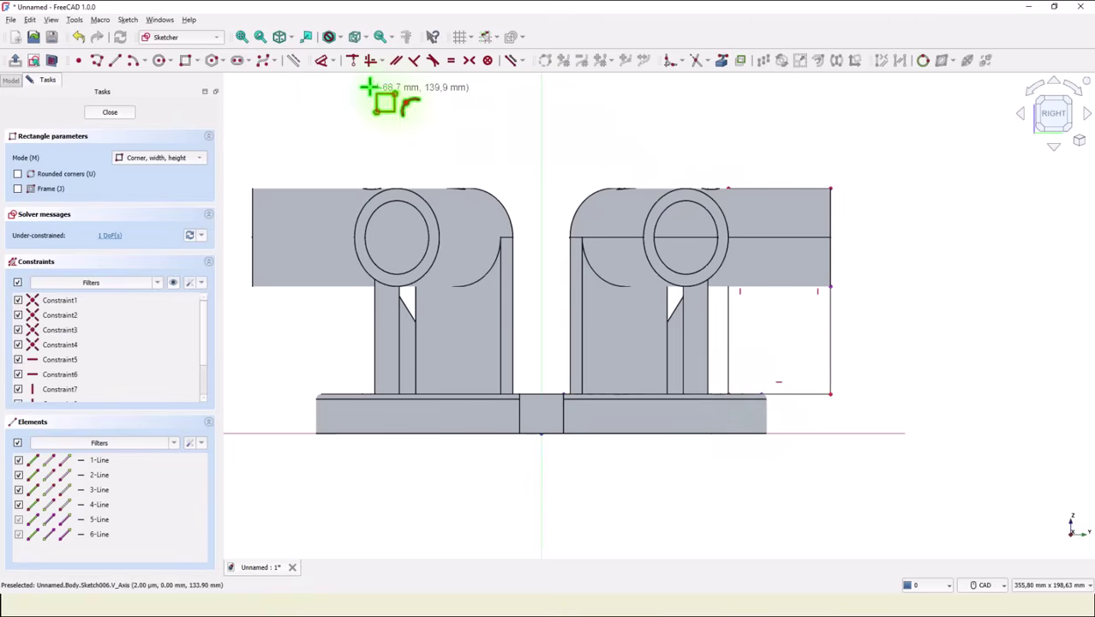
Dimension the rectangle's inner vertical side at 160/2 (80 mm) horizontally from the origin and close the sketch.
click(322, 62)
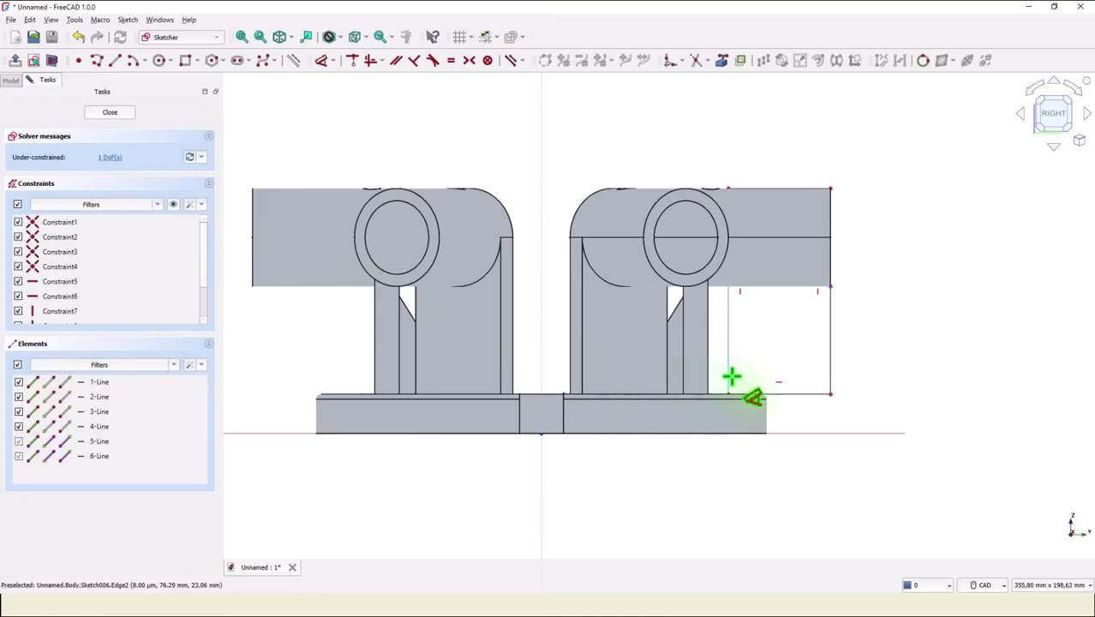
click(730, 377)
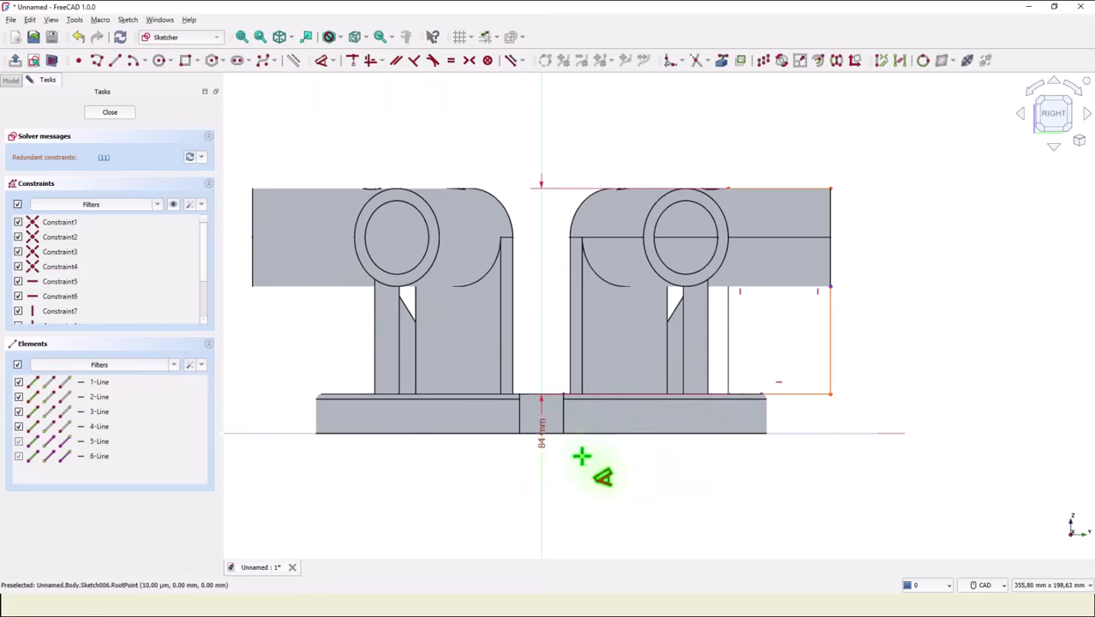
click(539, 435)
click(663, 508)
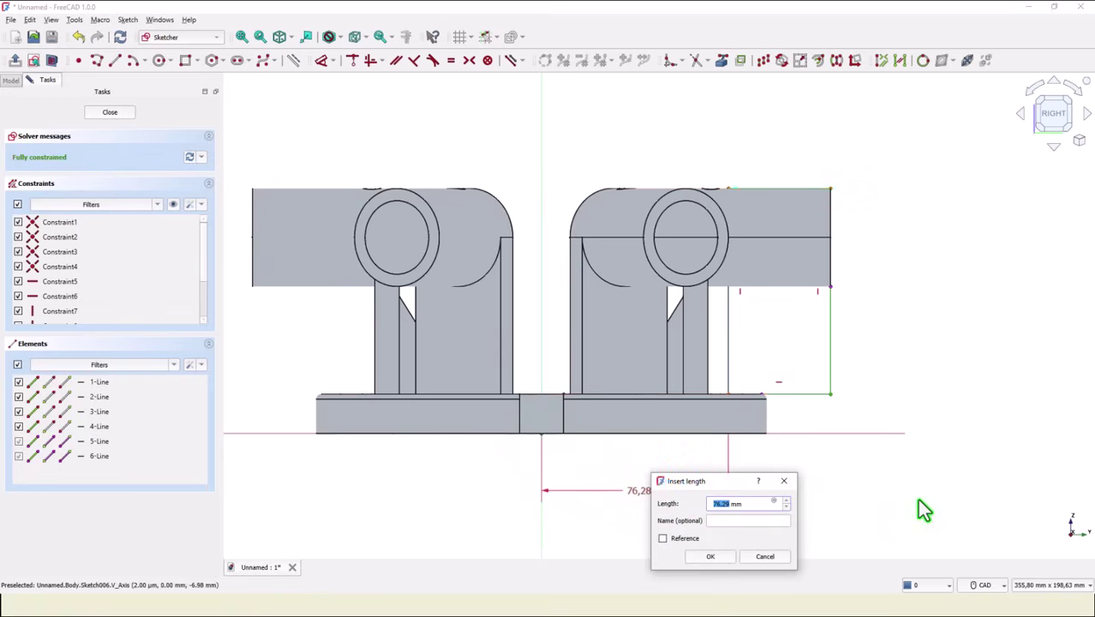
text(160/2)
key(Return)
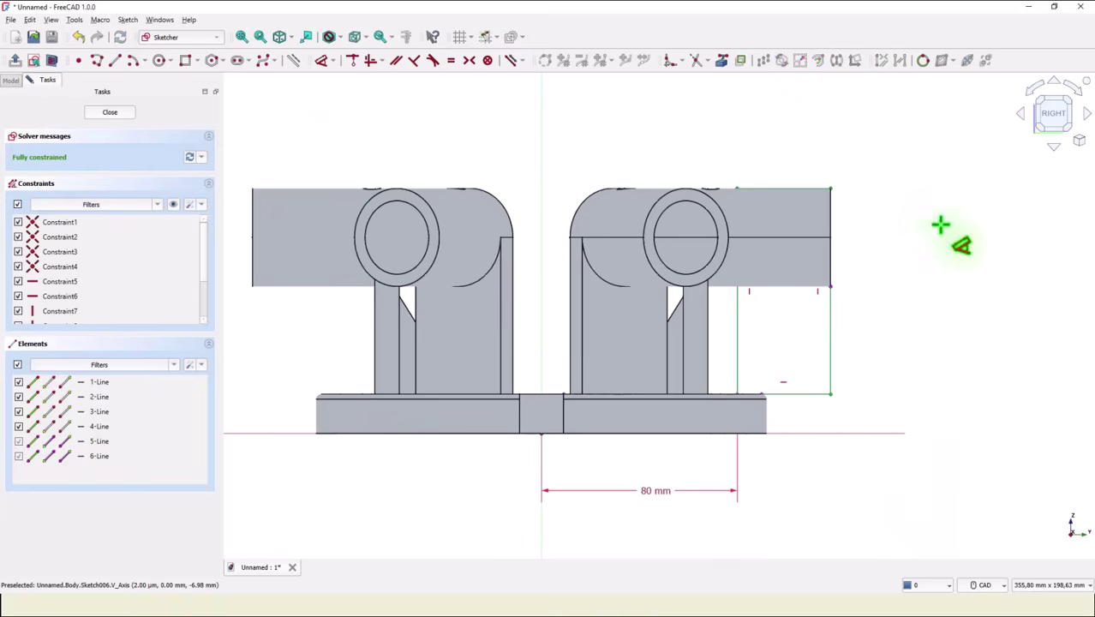
click(105, 112)
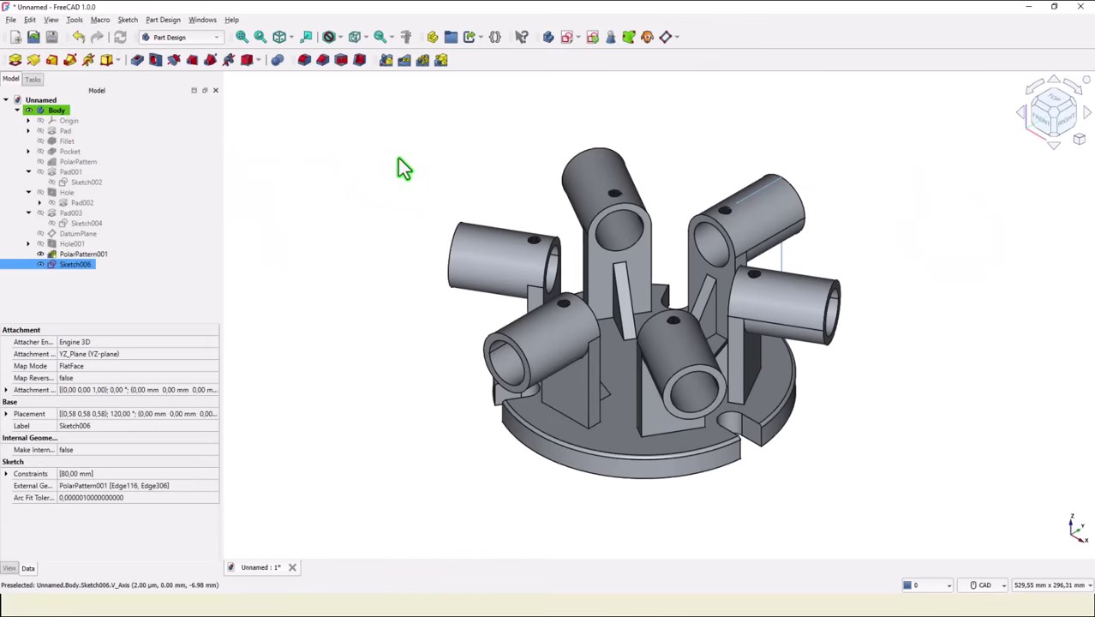
Cut the protruding cylinder ends with a 360° Groove of the rectangle sketch about the vertical sketch axis.
click(175, 60)
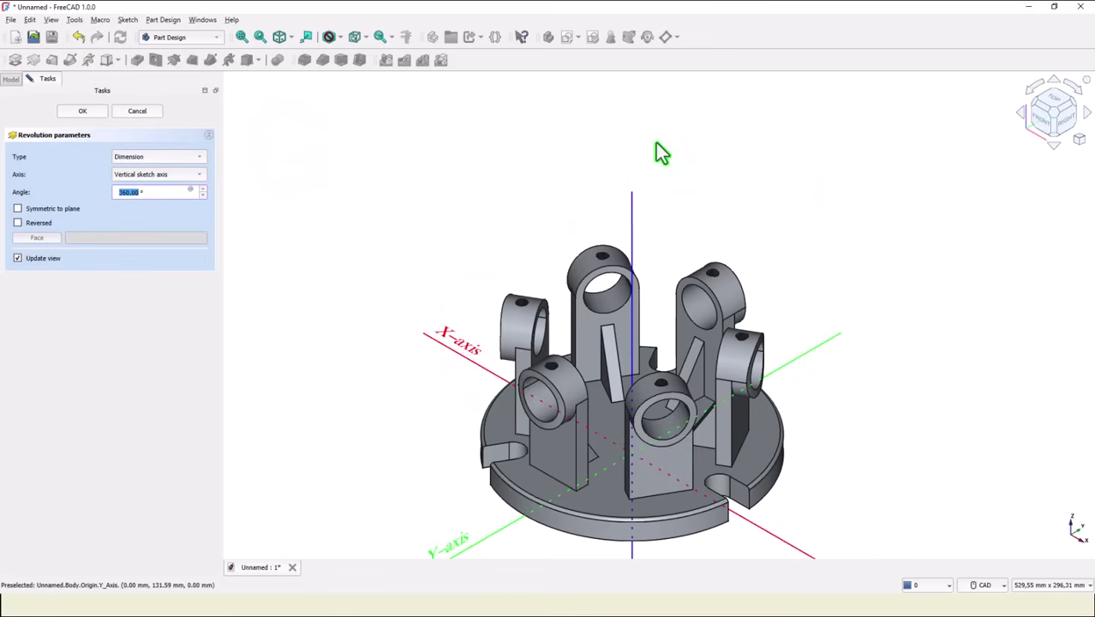
middle_drag(617, 190, 496, 273)
middle_drag(497, 377, 379, 312)
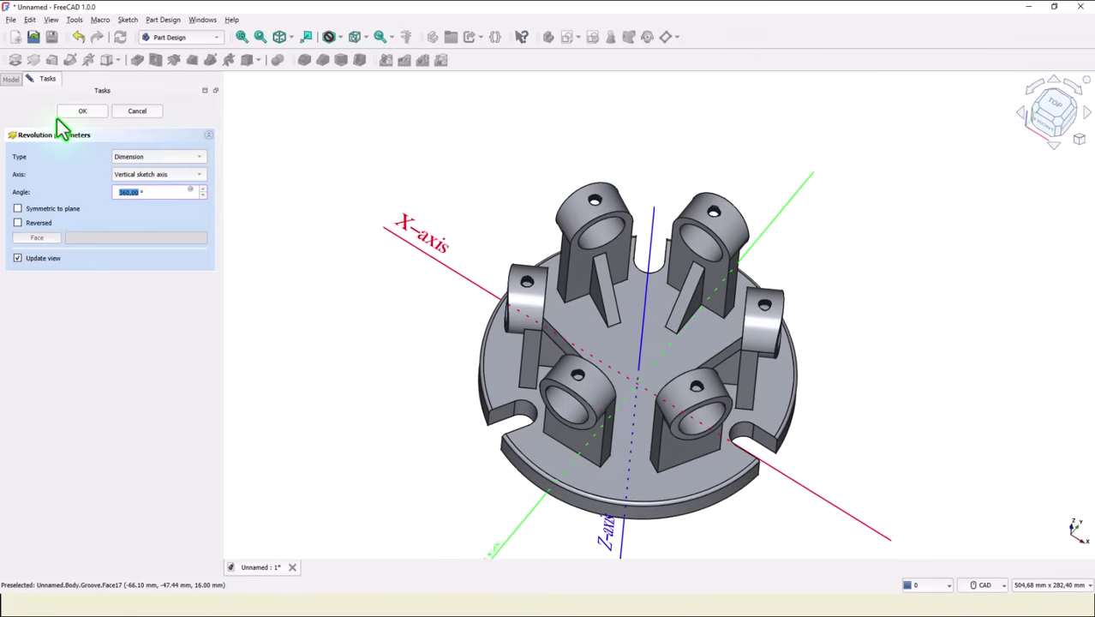
click(438, 145)
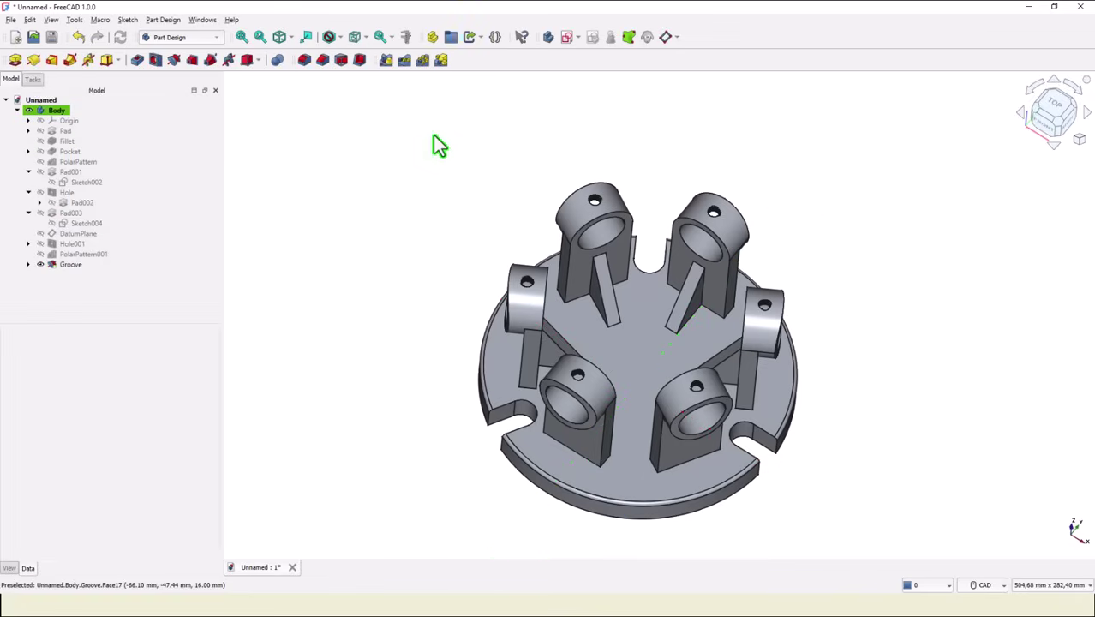
click(280, 38)
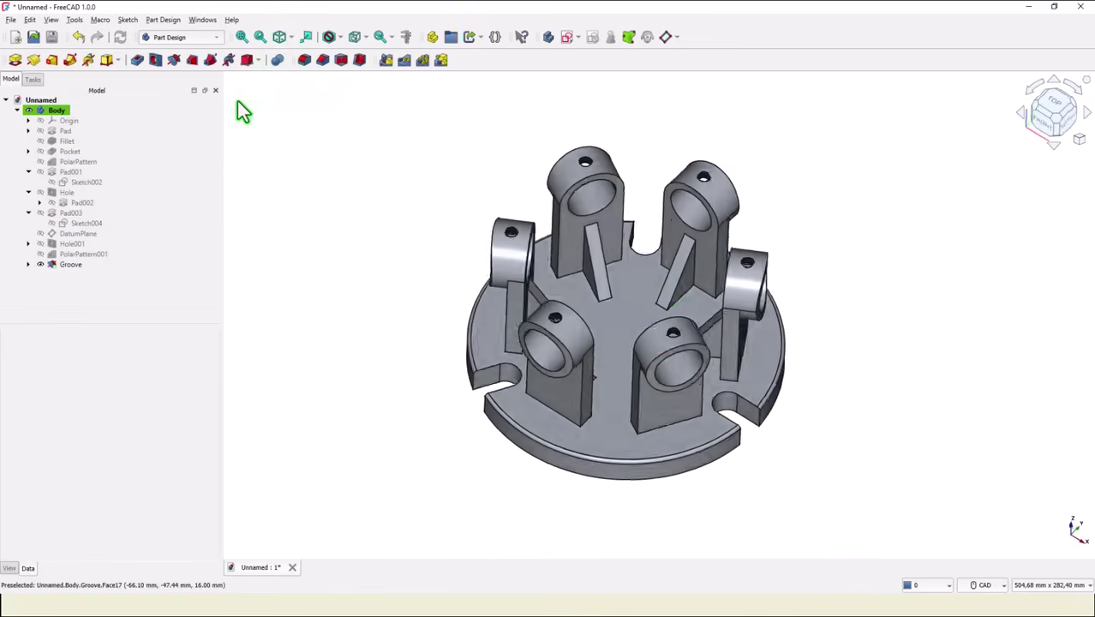
click(243, 37)
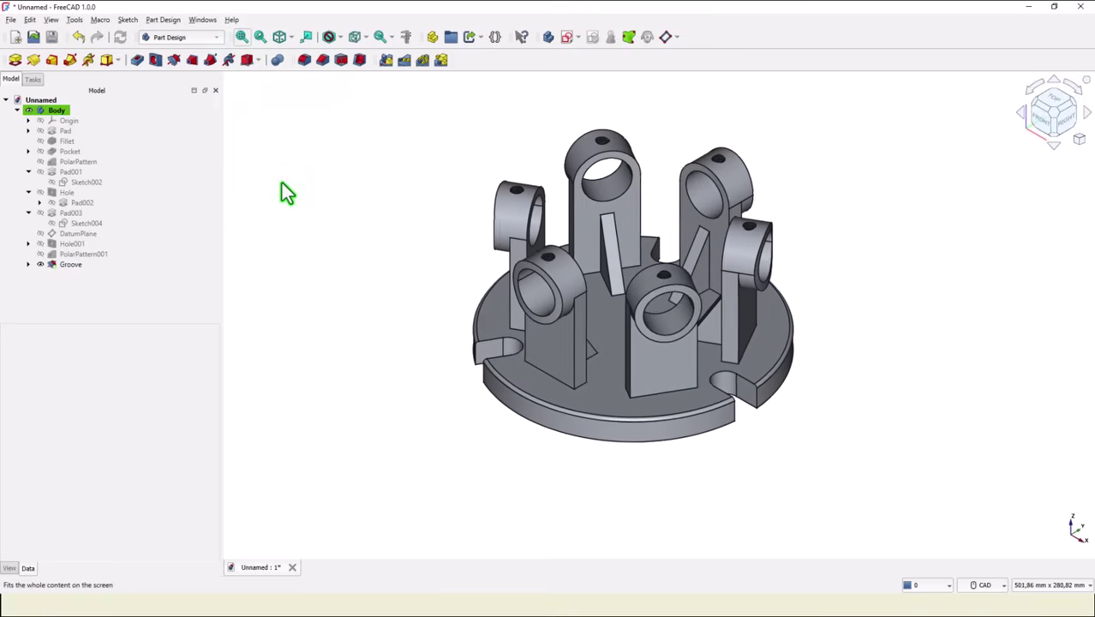